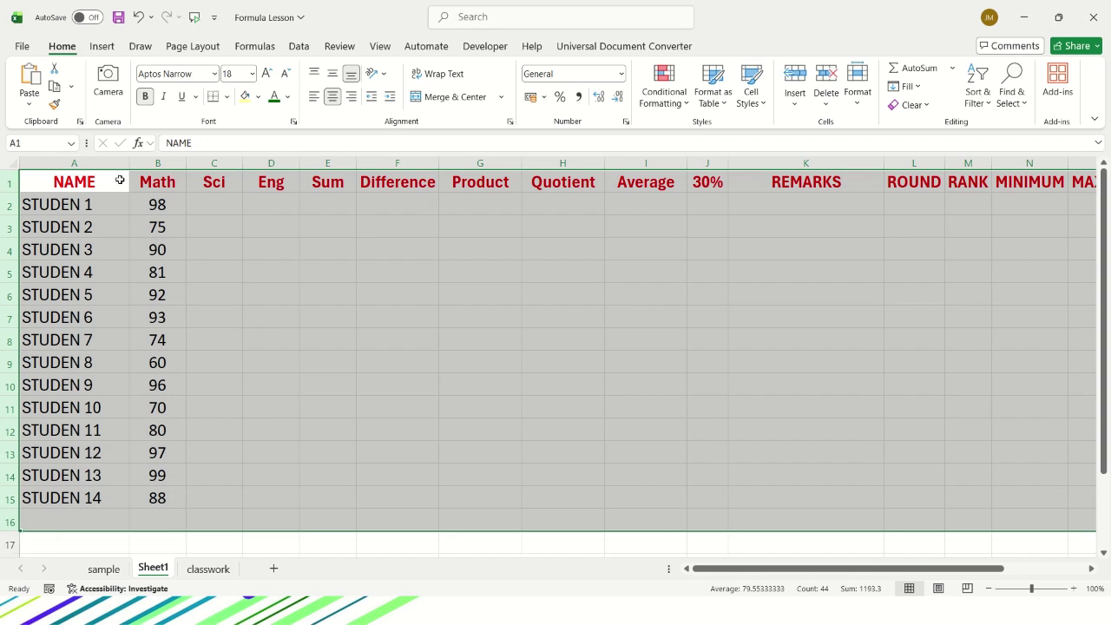
- Highlight columns A through I of the student table, and return the selection to the NAME heading
{"action": "left_click", "coordinate": [94, 169]}
{"action": "left_click_drag", "start_coordinate": [94, 169], "coordinate": [615, 161]}
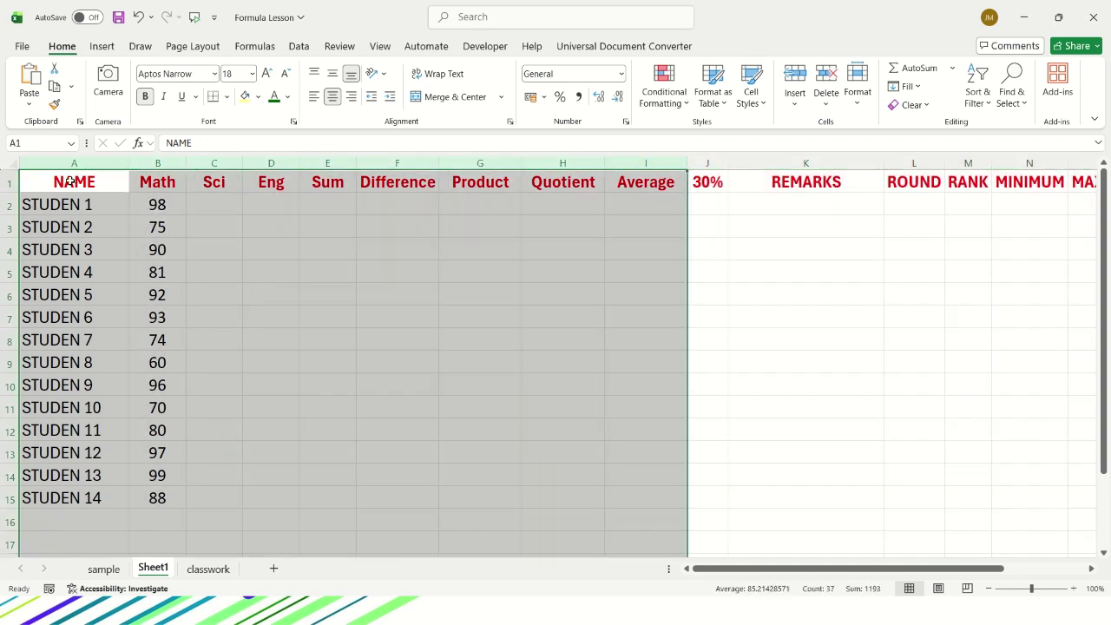
{"action": "left_click", "coordinate": [71, 181]}
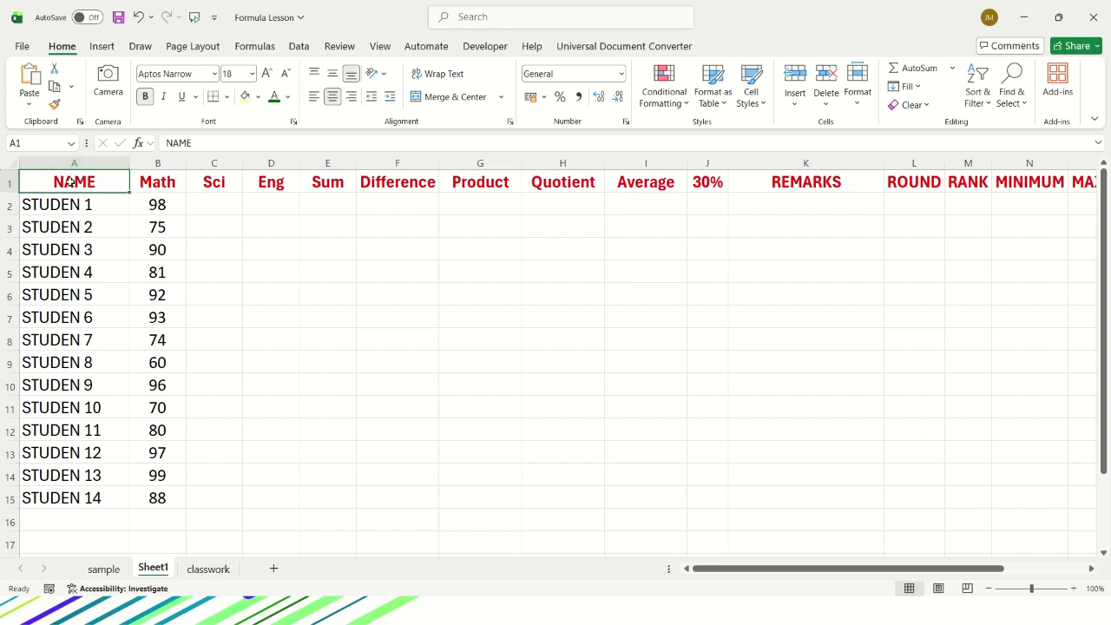
- Go to cell XFD1 to view the worksheet's last column
{"action": "left_click", "coordinate": [42, 141]}
{"action": "type", "text": "xfd"}
{"action": "left_click", "coordinate": [48, 143]}
{"action": "type", "text": "xfd1"}
{"action": "key", "text": "Return"}
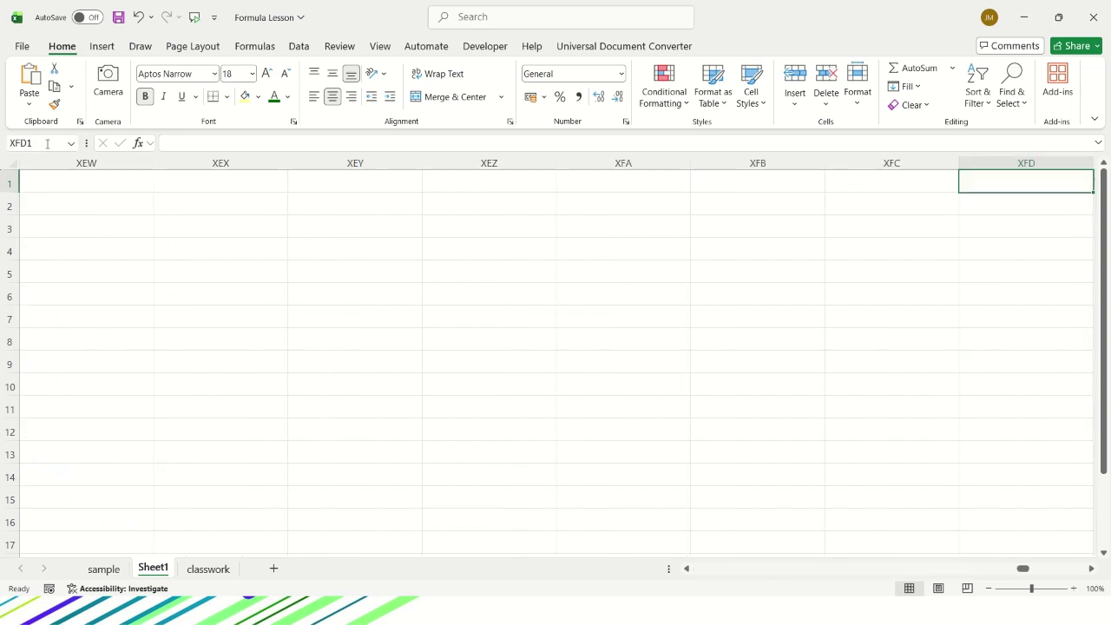
- Return from the last column to cell A1
{"action": "left_click", "coordinate": [1038, 159]}
{"action": "left_click", "coordinate": [41, 143]}
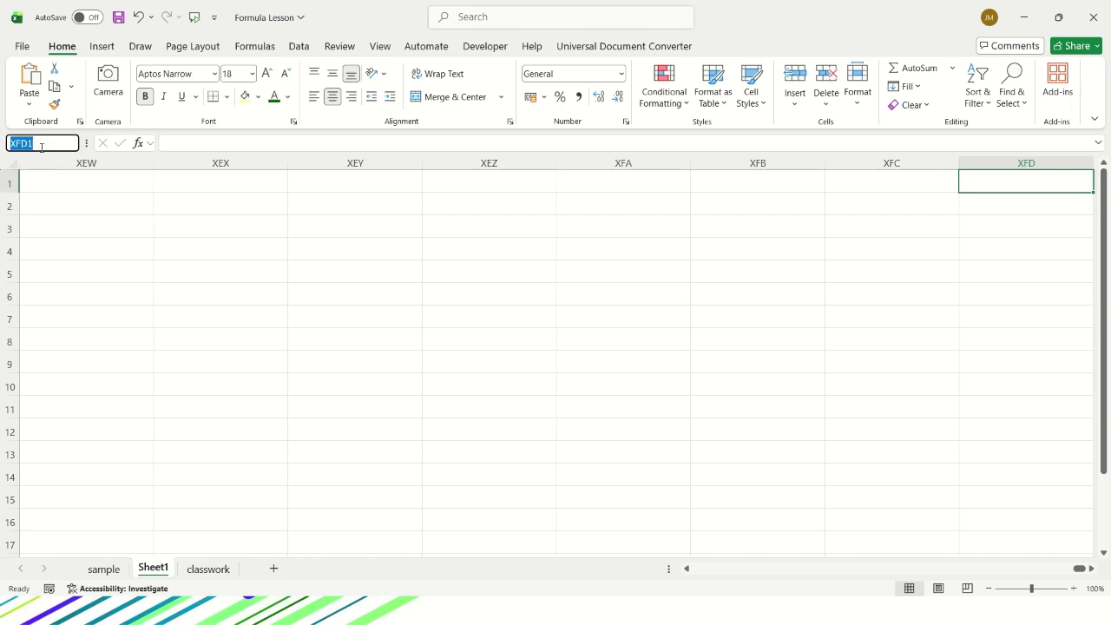
{"action": "type", "text": "A1"}
{"action": "key", "text": "Return"}
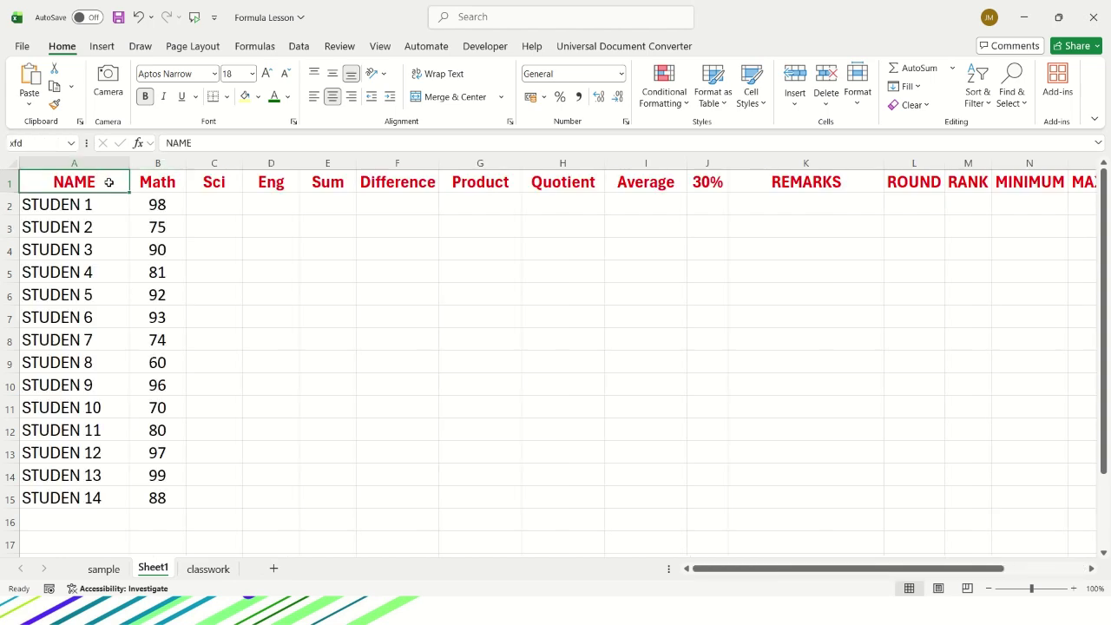
- Highlight rows 1 to 7, and go to cell A1048576 to view the worksheet's last row
{"action": "left_click_drag", "start_coordinate": [10, 182], "coordinate": [4, 320]}
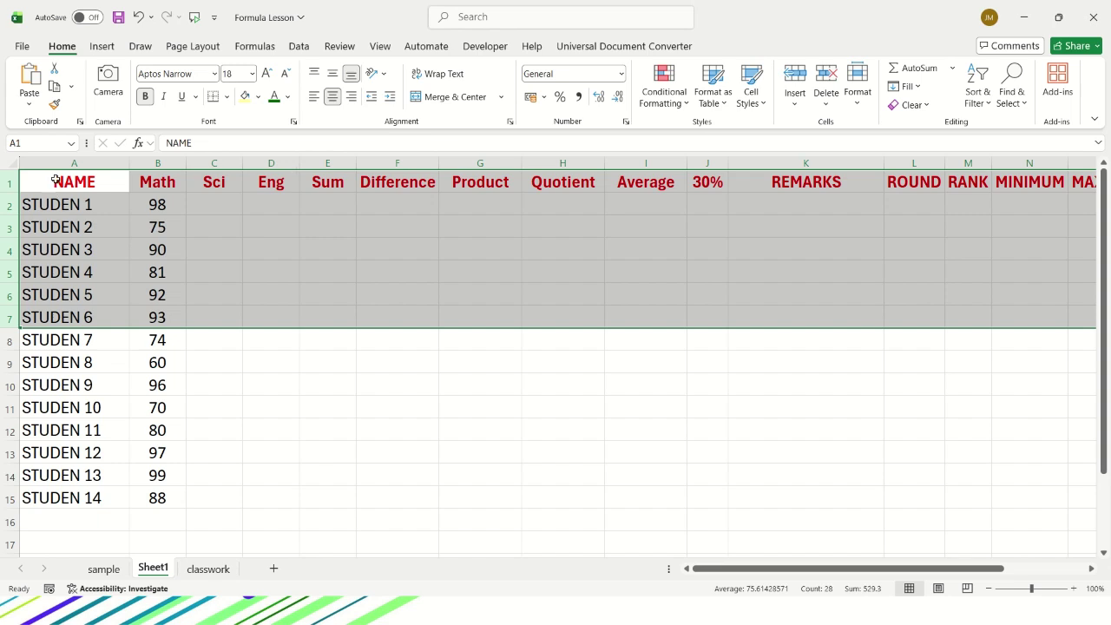
{"action": "left_click", "coordinate": [42, 144]}
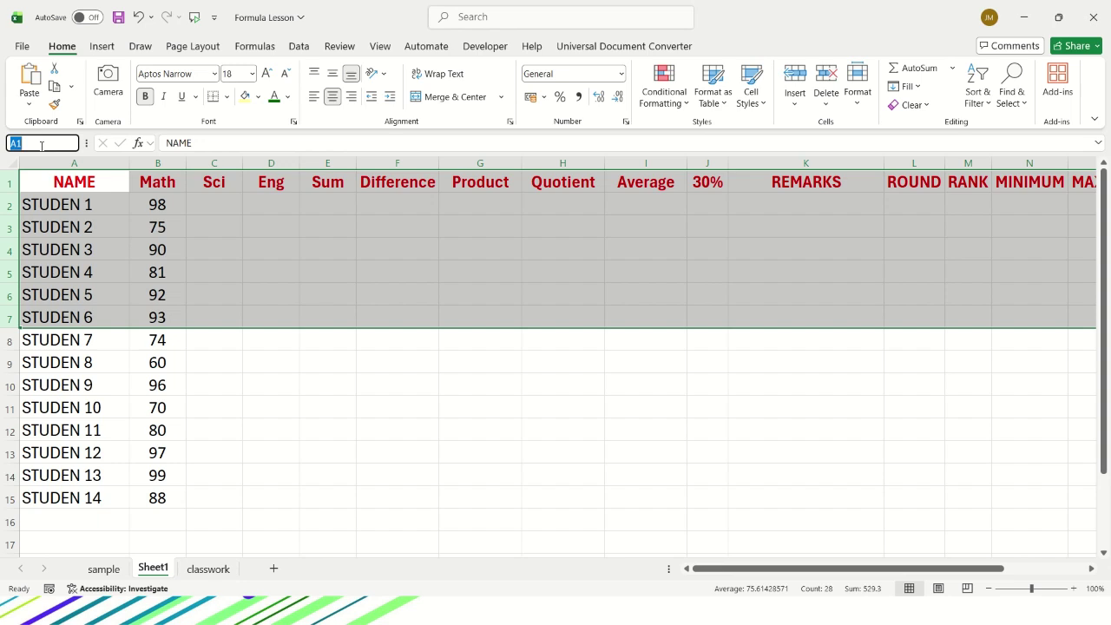
{"action": "type", "text": "a1048576"}
{"action": "key", "text": "Return"}
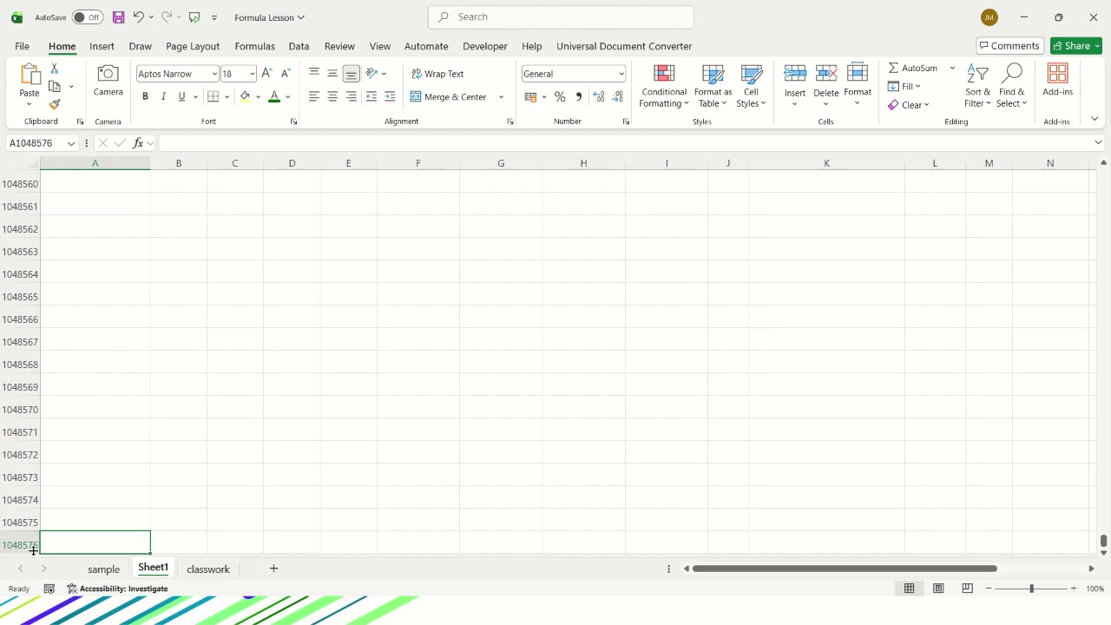
- Return to cell A1 from the last row and open its NAME text for editing in the formula bar
{"action": "left_click", "coordinate": [33, 143]}
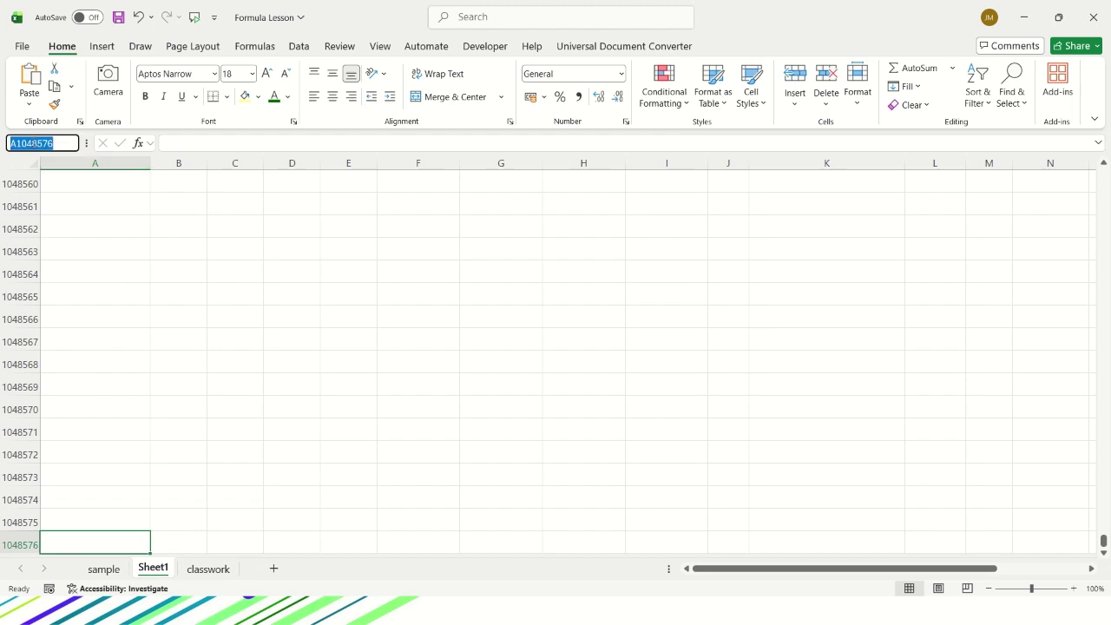
{"action": "type", "text": "a1"}
{"action": "key", "text": "Return"}
{"action": "left_click", "coordinate": [33, 142]}
{"action": "type", "text": "xfd"}
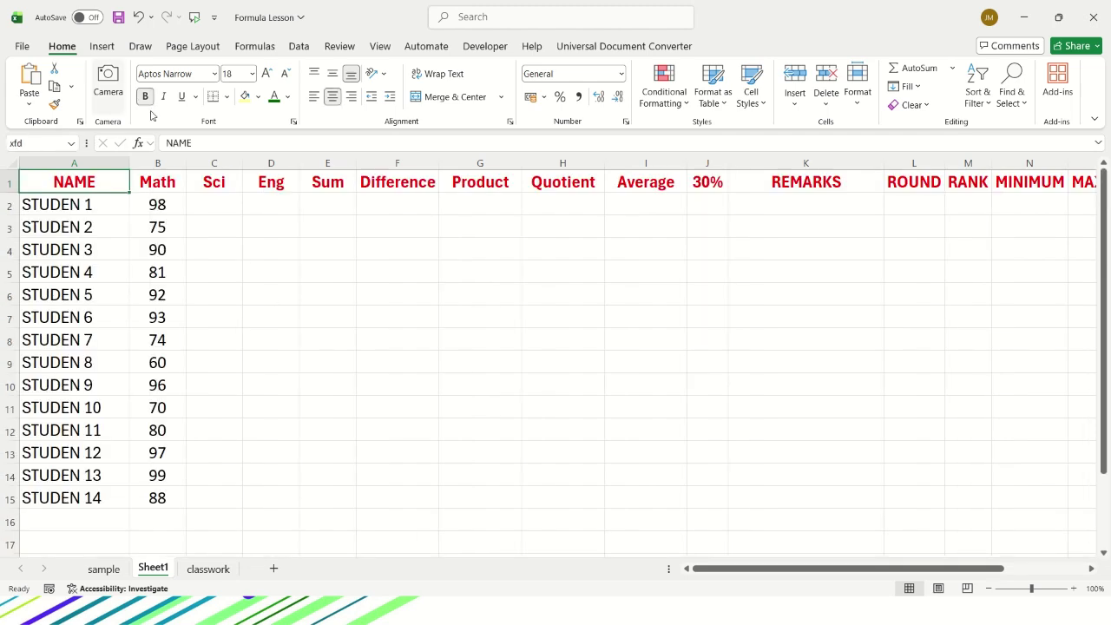
{"action": "left_click", "coordinate": [209, 143]}
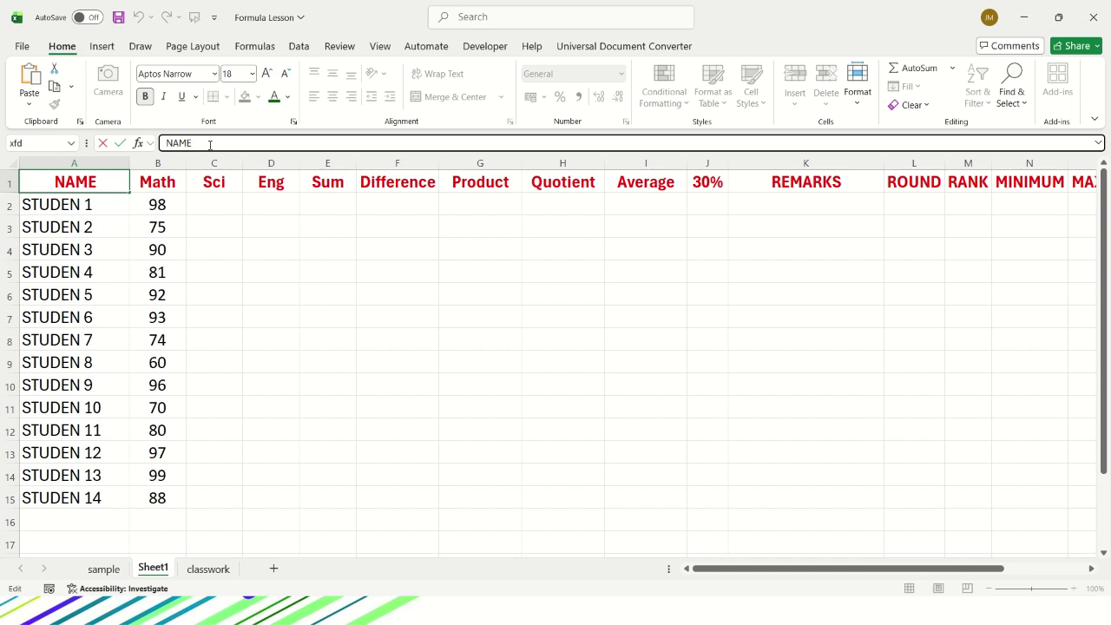
- Enter "3 types of data" in cell F4
{"action": "left_click", "coordinate": [388, 249]}
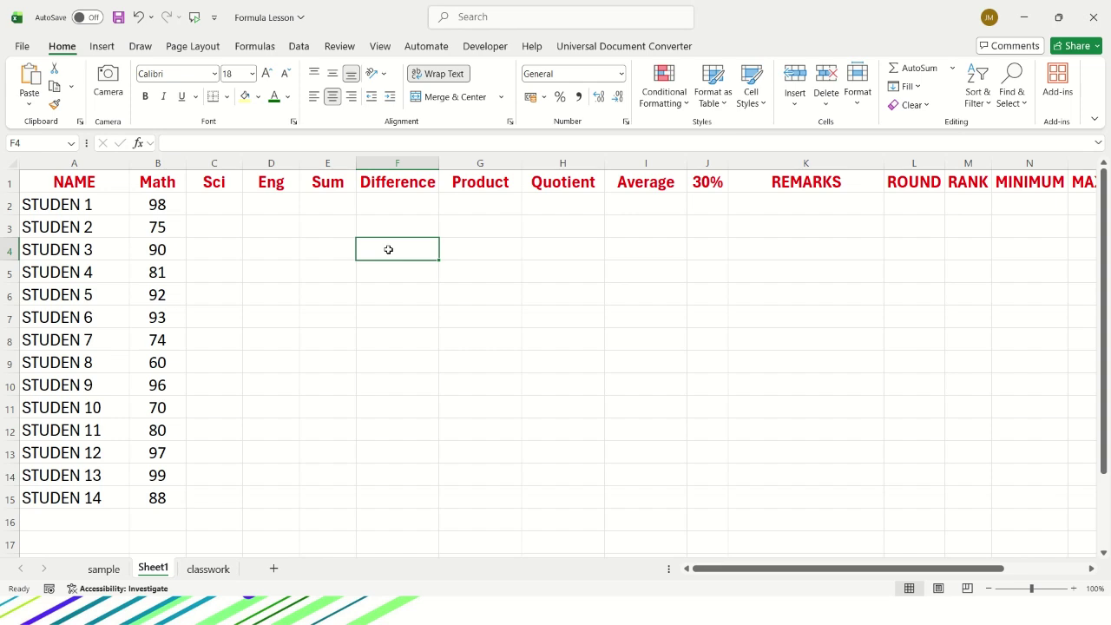
{"action": "type", "text": "3 type"}
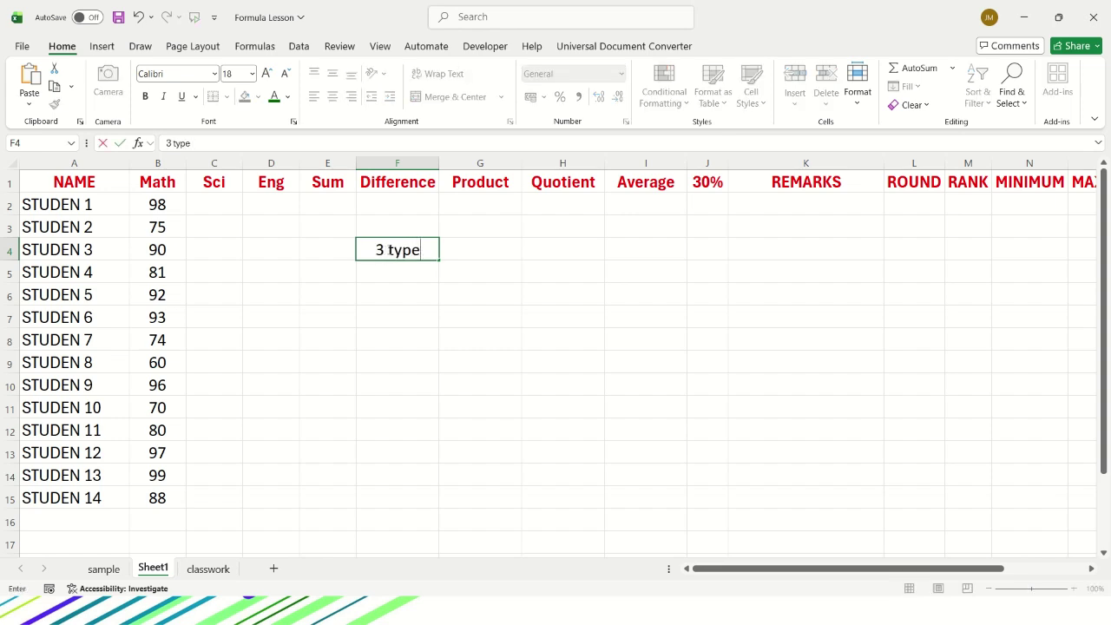
{"action": "type", "text": "s of data"}
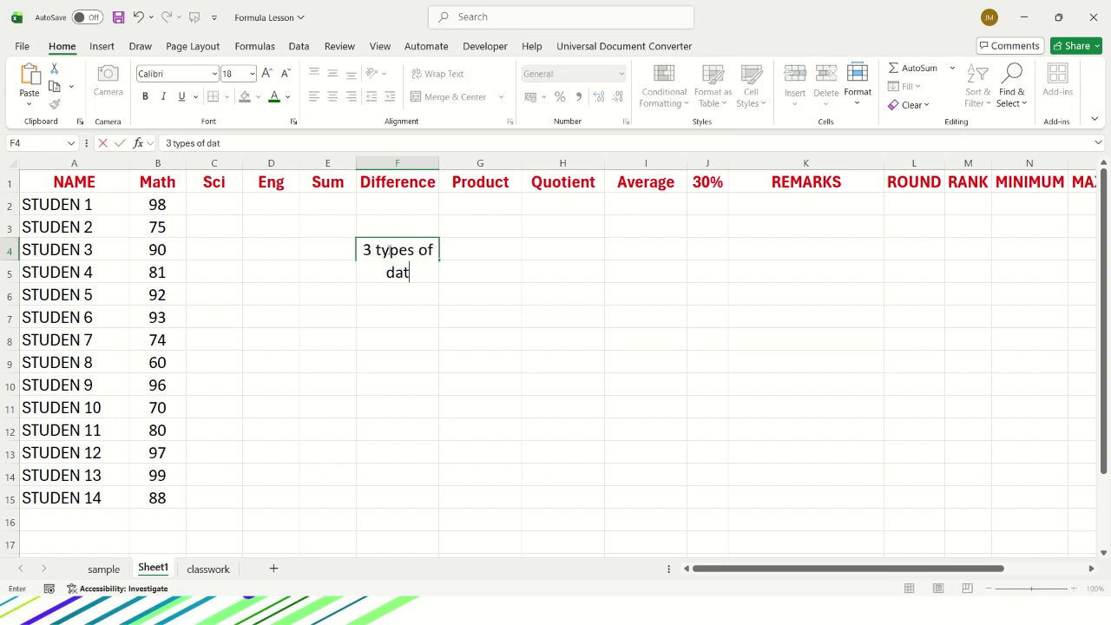
{"action": "key", "text": "Tab"}
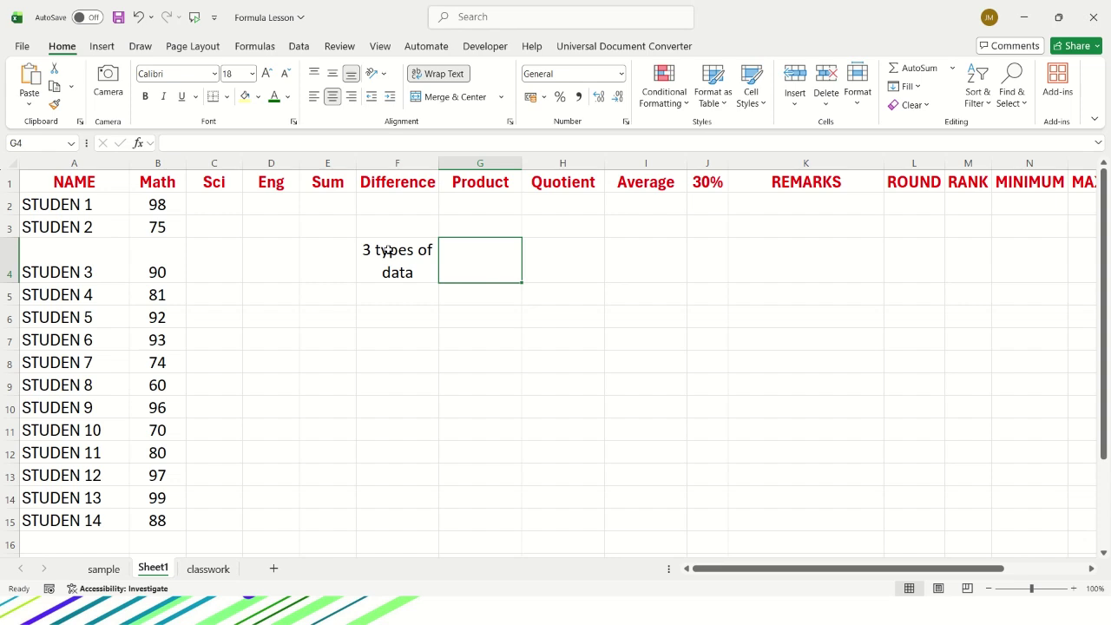
- List "label", "value" and "formula" in cells G5 to G7
{"action": "key", "text": "Down"}
{"action": "type", "text": "label"}
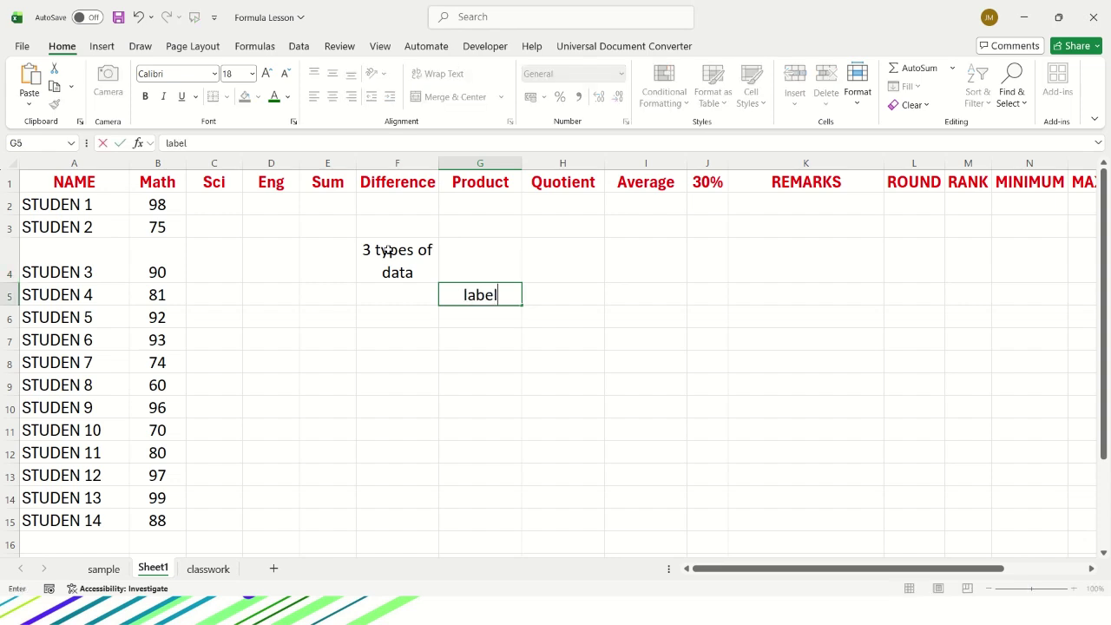
{"action": "key", "text": "Return"}
{"action": "type", "text": "value"}
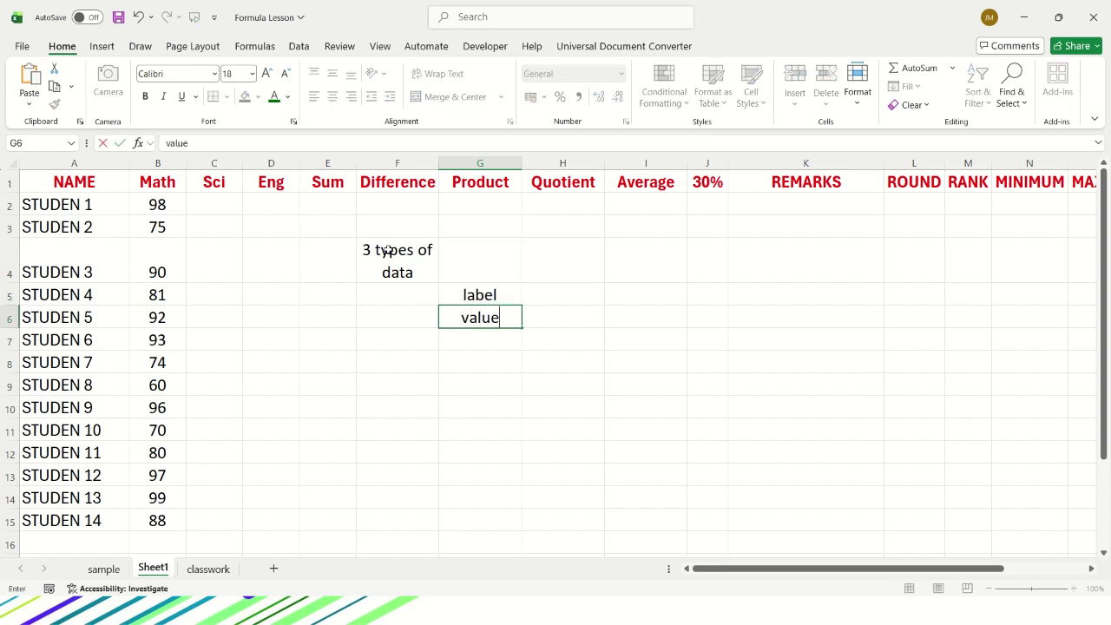
{"action": "key", "text": "Return"}
{"action": "type", "text": "fo"}
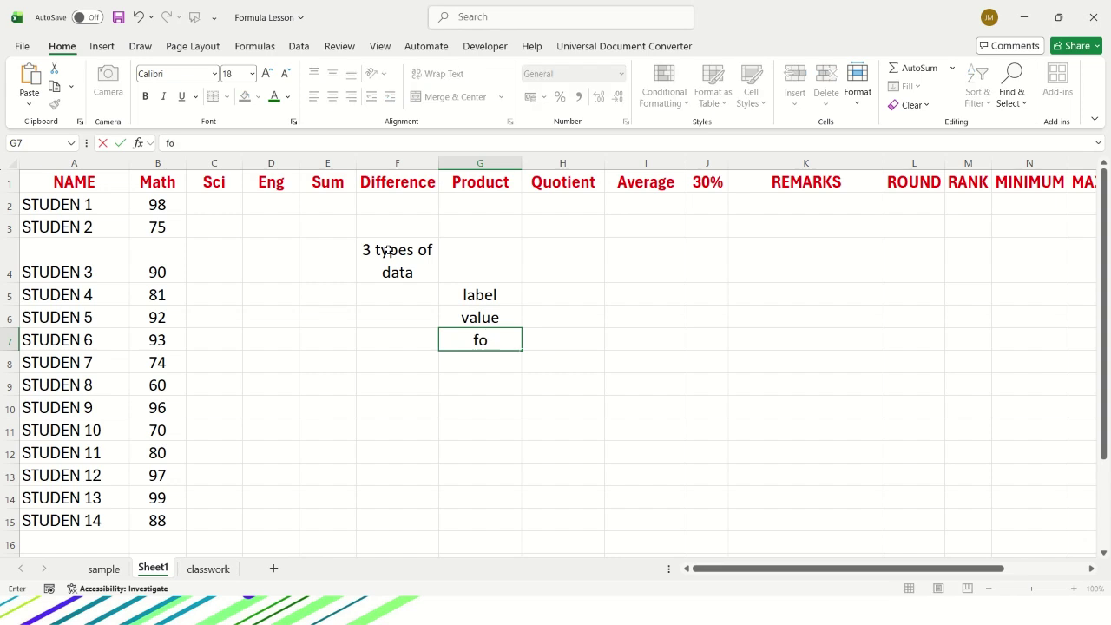
{"action": "type", "text": "rmula"}
{"action": "key", "text": "Return"}
- Enter the example "a-z, jho@, jho@29" beside label in H5 and "0-9" beside value in H6
{"action": "key", "text": "Up"}
{"action": "key", "text": "Up"}
{"action": "key", "text": "Up"}
{"action": "key", "text": "Right"}
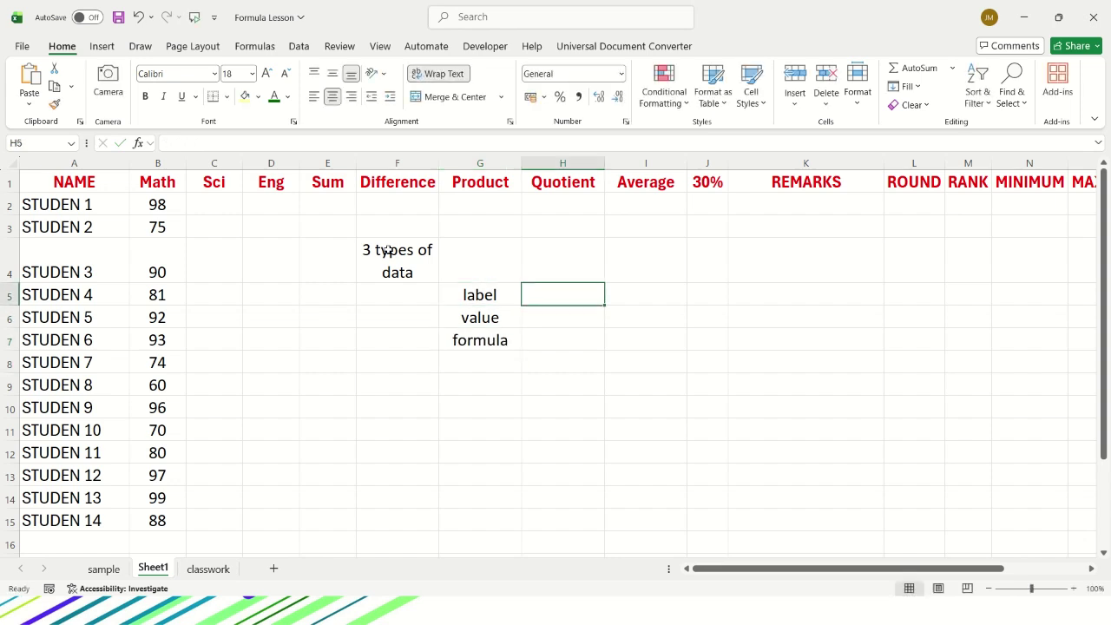
{"action": "type", "text": "a-z"}
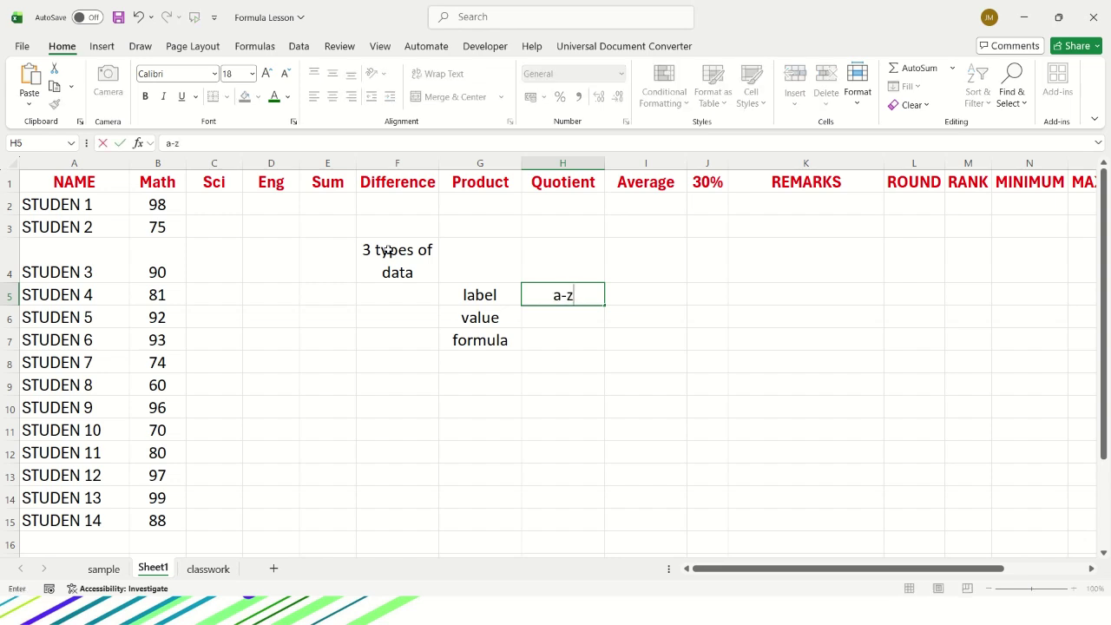
{"action": "type", "text": ", jho@,"}
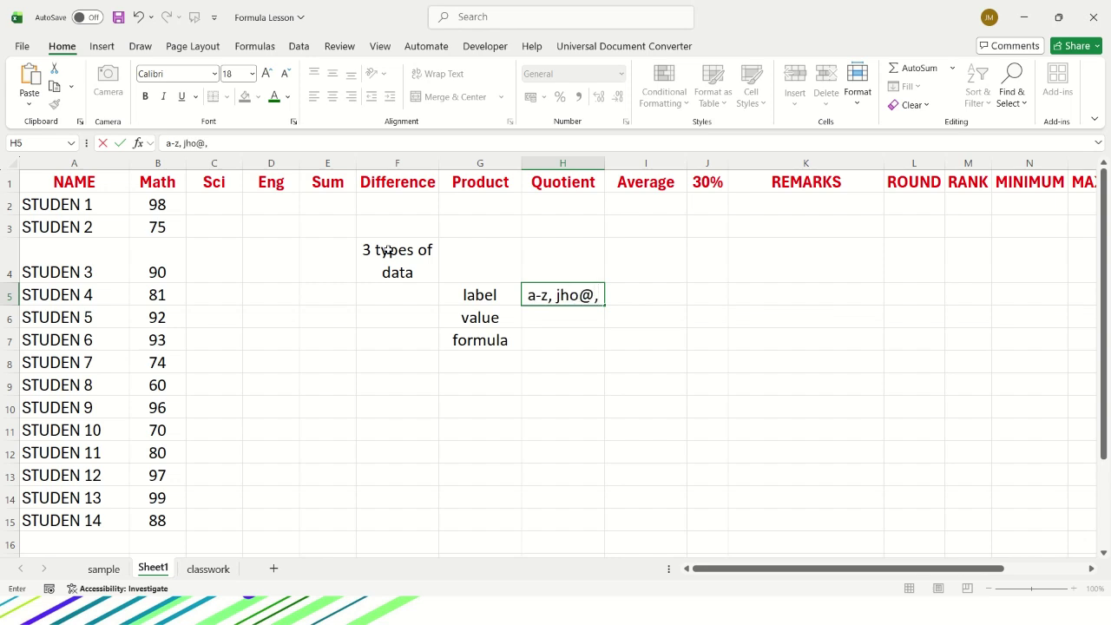
{"action": "type", "text": " jho@"}
{"action": "type", "text": "29"}
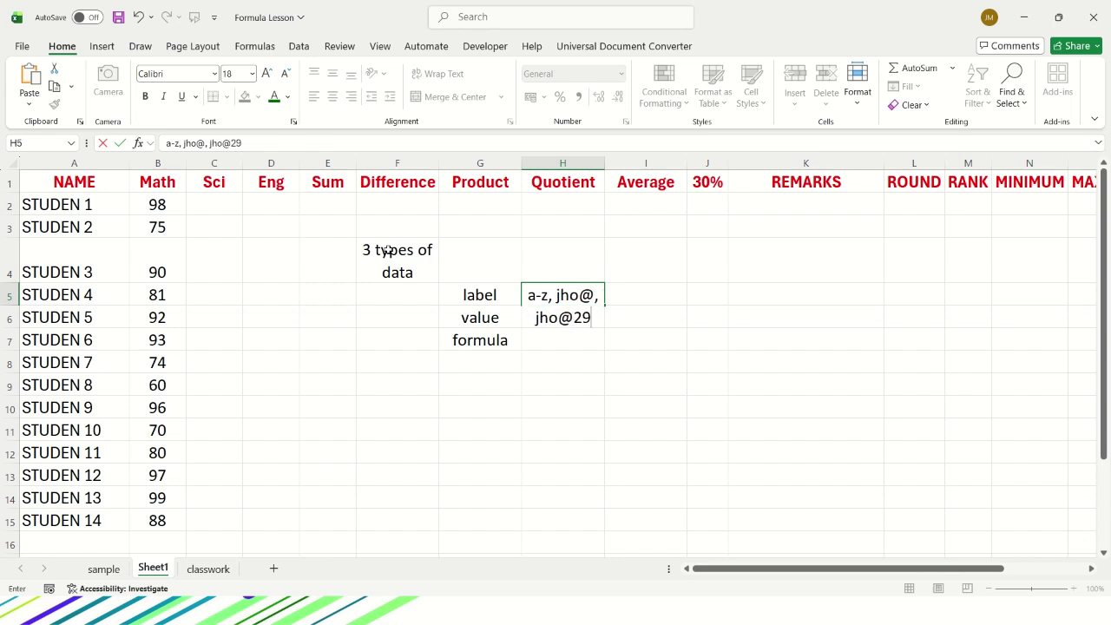
{"action": "key", "text": "Return"}
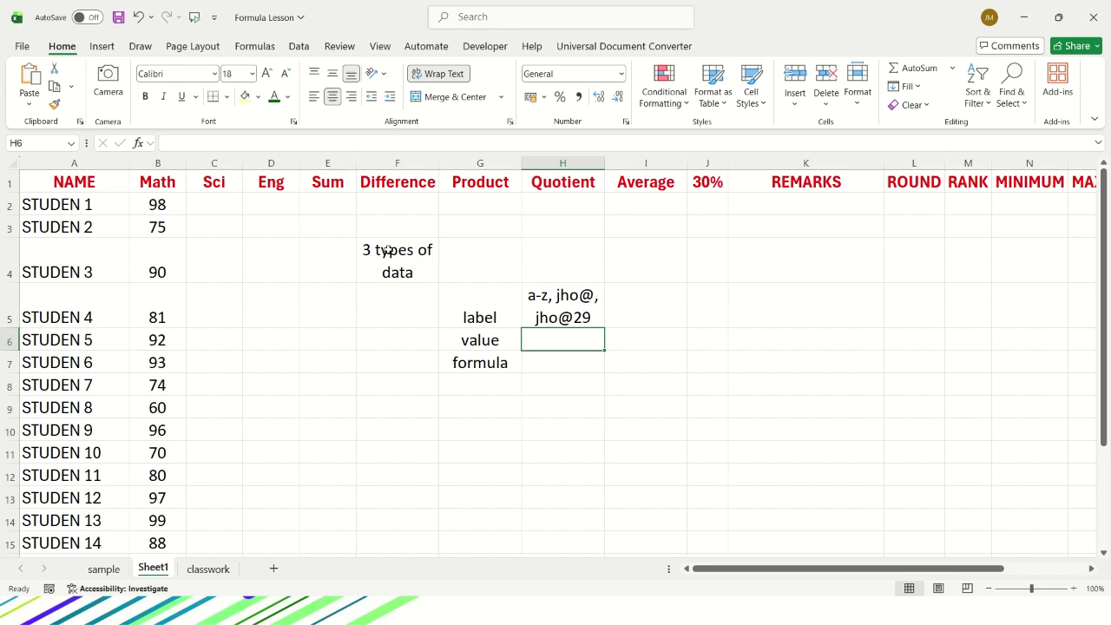
{"action": "type", "text": "0-9"}
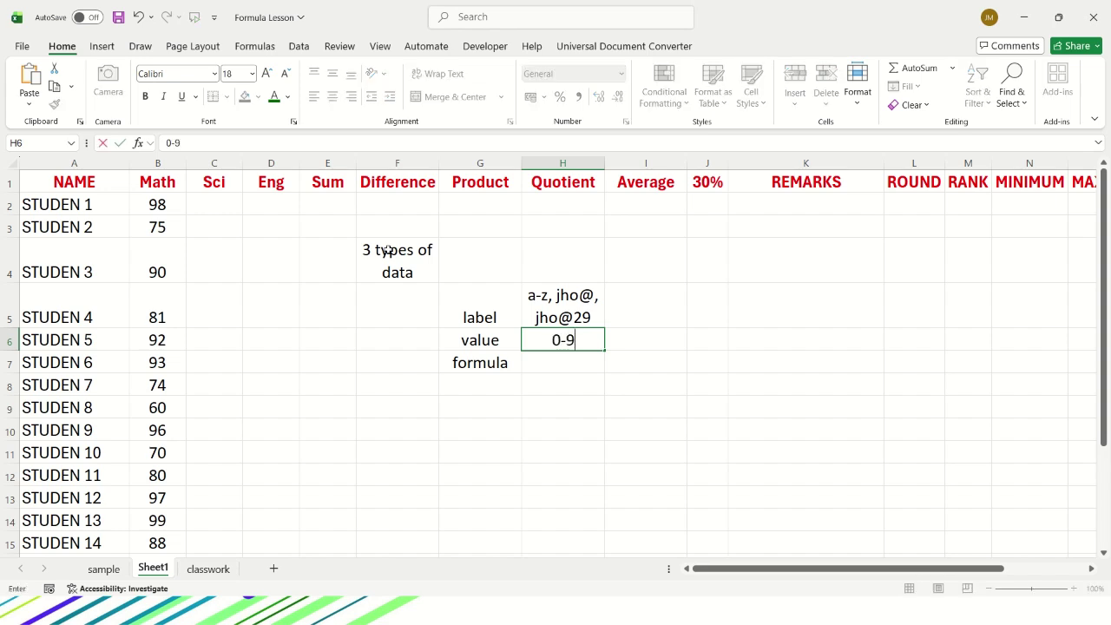
{"action": "key", "text": "Return"}
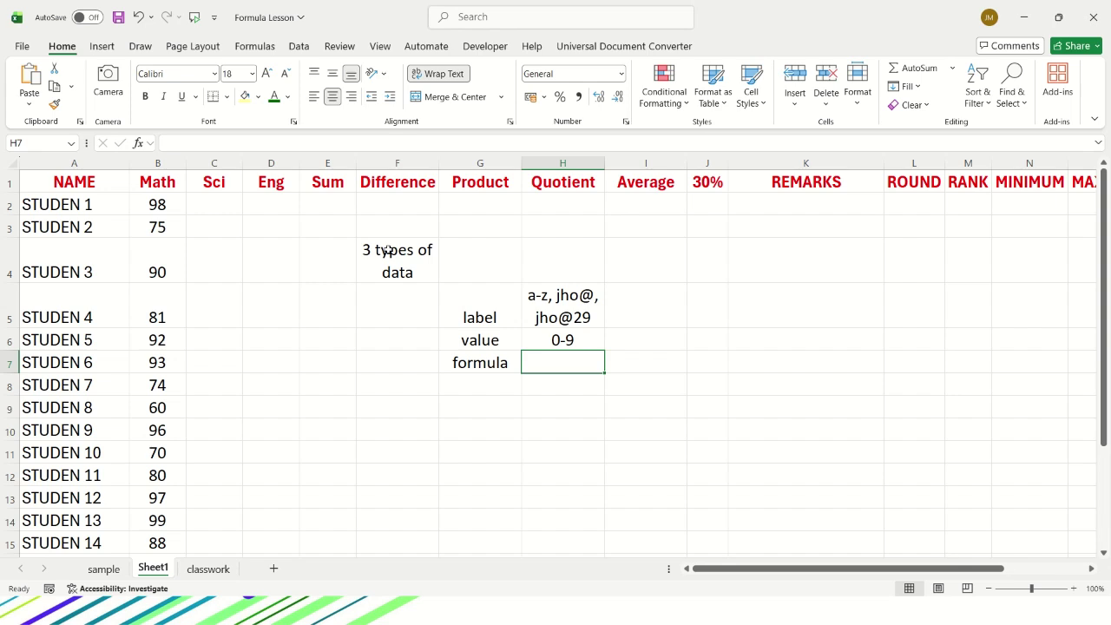
- Try to enter "=, +" beside formula in cell H7
{"action": "type", "text": "=,"}
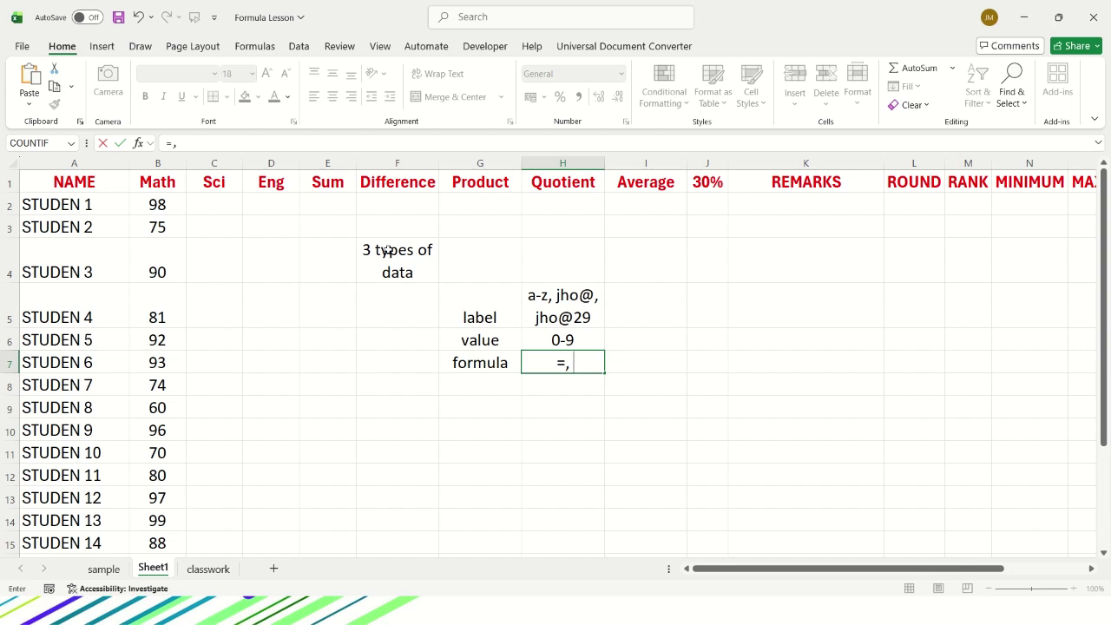
{"action": "type", "text": " +"}
{"action": "key", "text": "Return"}
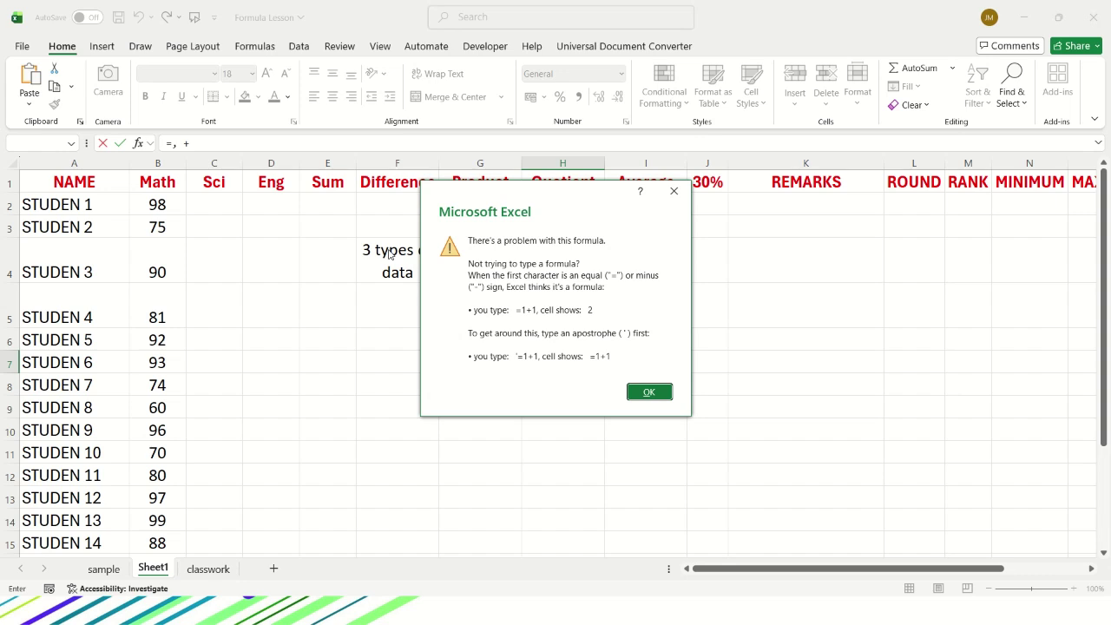
{"action": "key", "text": "Return"}
{"action": "key", "text": "Escape"}
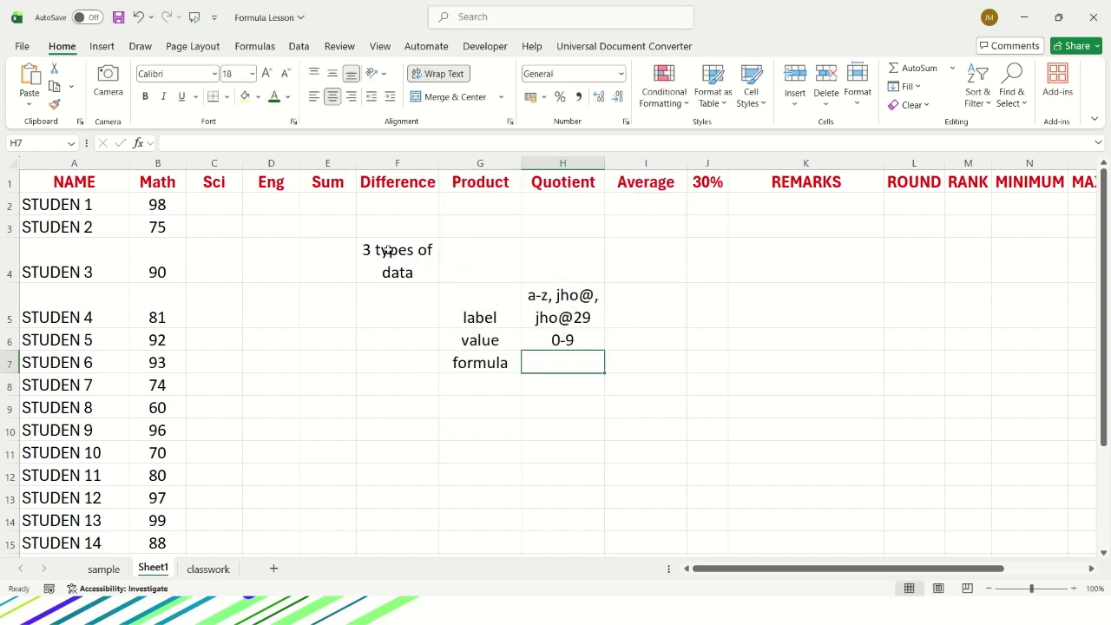
- Undo all the data-type notes entered in columns F to H
{"action": "key", "text": "ctrl+z"}
{"action": "key", "text": "ctrl+z"}
{"action": "key", "text": "ctrl+z"}
{"action": "key", "text": "ctrl+z"}
{"action": "key", "text": "ctrl+z"}
{"action": "key", "text": "ctrl+z"}
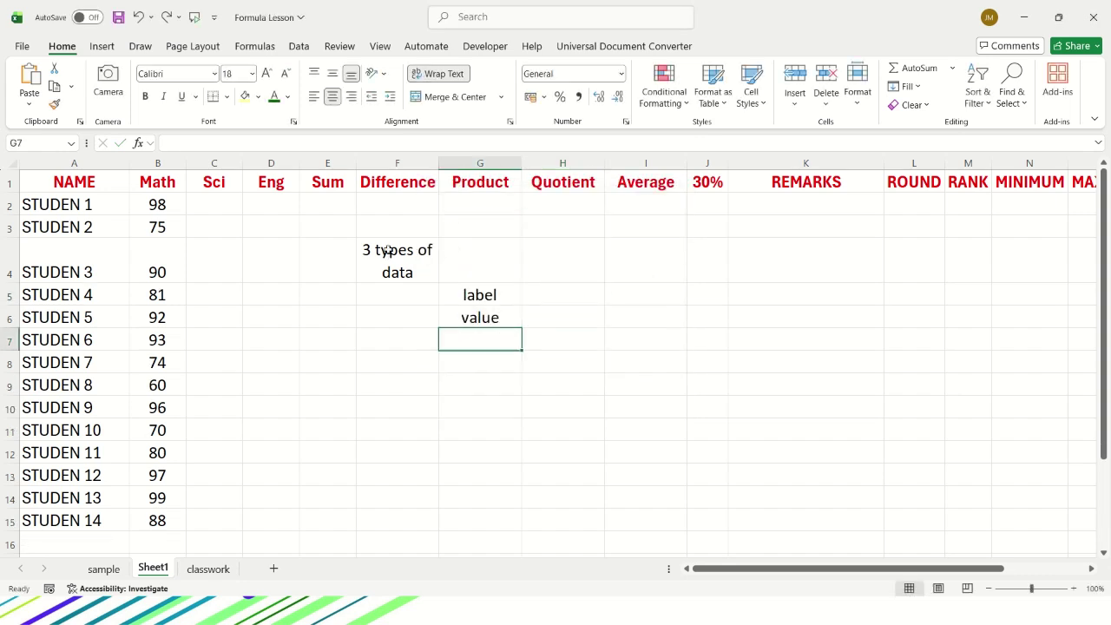
{"action": "key", "text": "ctrl+z"}
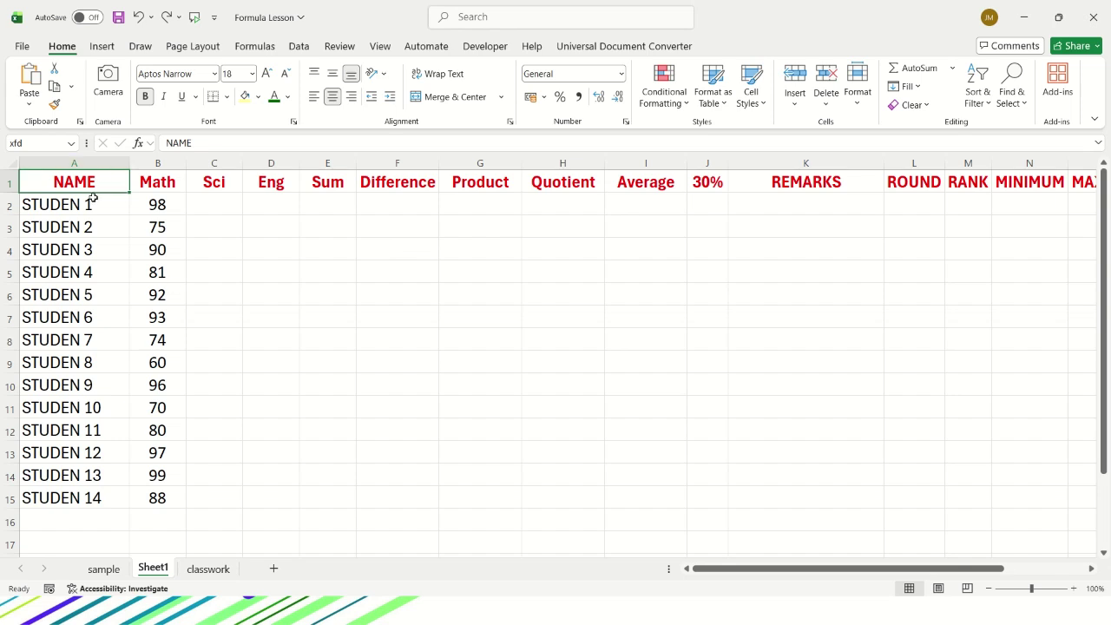
- Highlight the student names in A2:A15, widen the Math column, and autofit that column to its contents
{"action": "left_click_drag", "start_coordinate": [93, 212], "coordinate": [97, 503]}
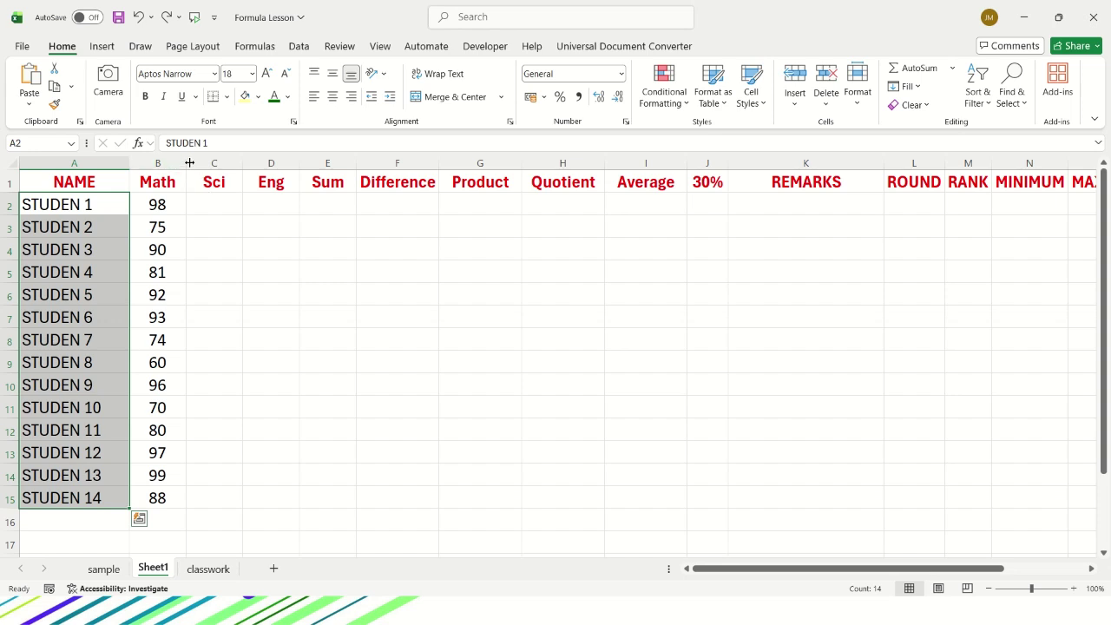
{"action": "left_click_drag", "start_coordinate": [187, 163], "coordinate": [240, 165]}
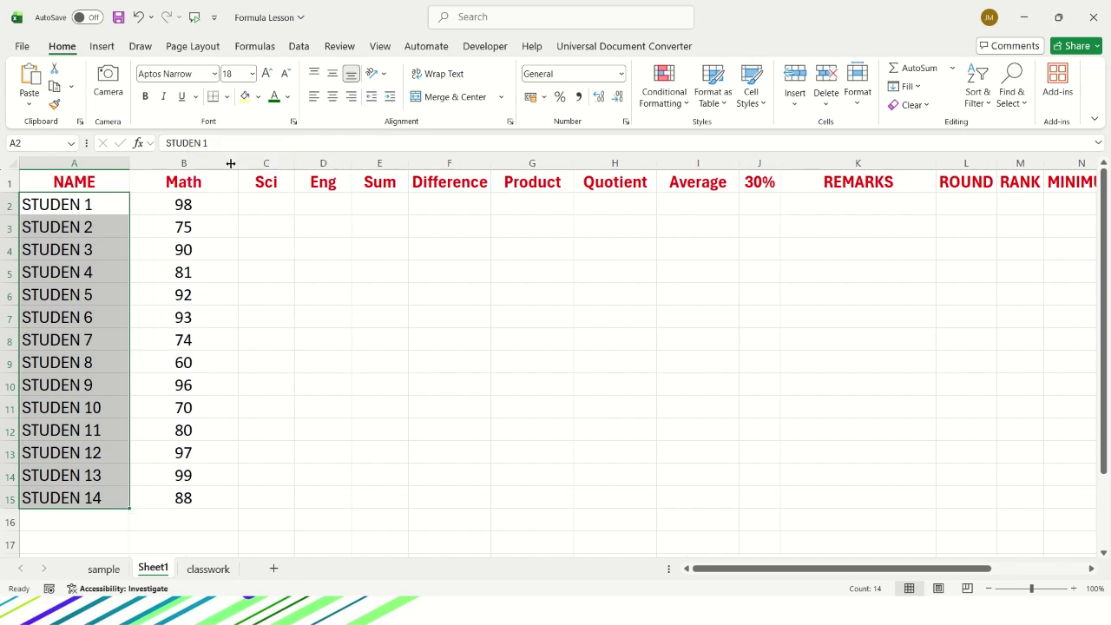
{"action": "double_click", "coordinate": [239, 163]}
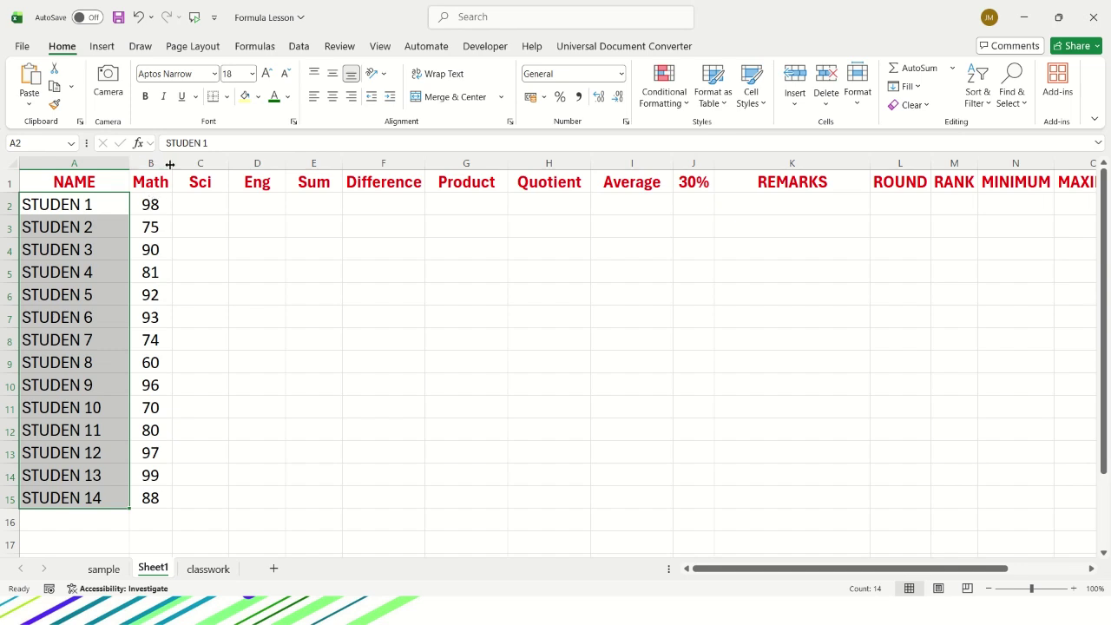
- Set the width of column A to 25
{"action": "left_click", "coordinate": [111, 163]}
{"action": "right_click", "coordinate": [112, 166]}
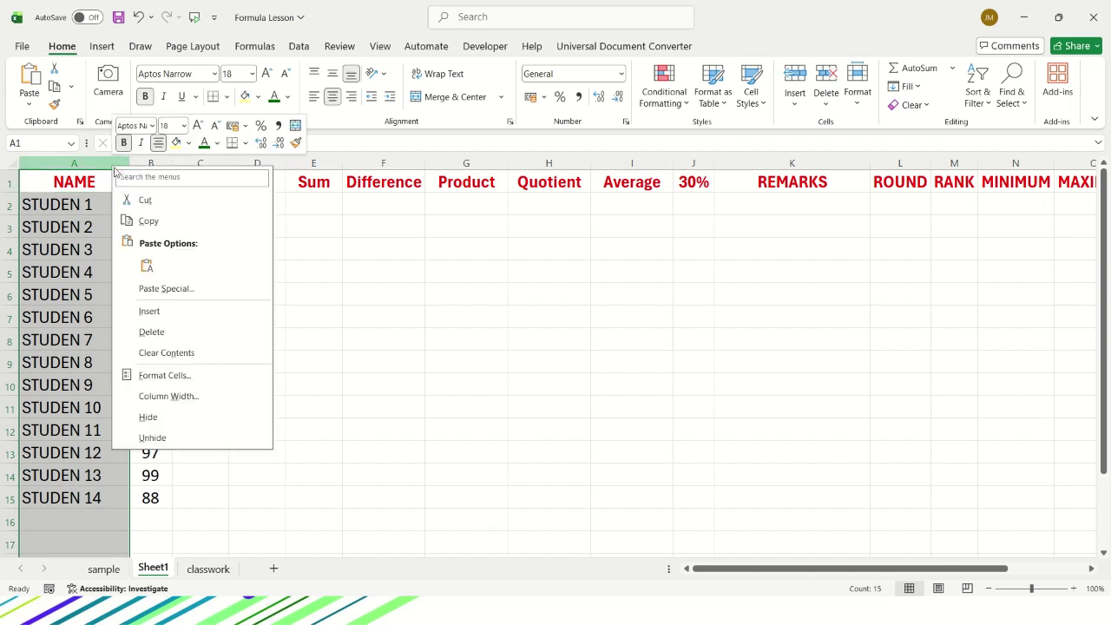
{"action": "left_click", "coordinate": [198, 396]}
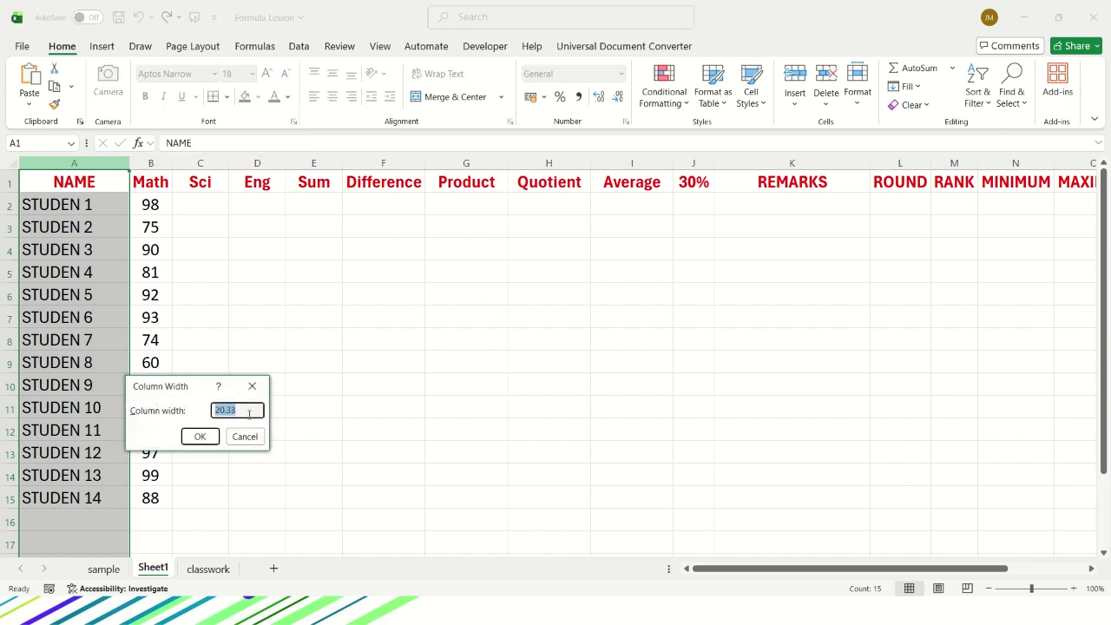
{"action": "type", "text": "25"}
{"action": "key", "text": "Return"}
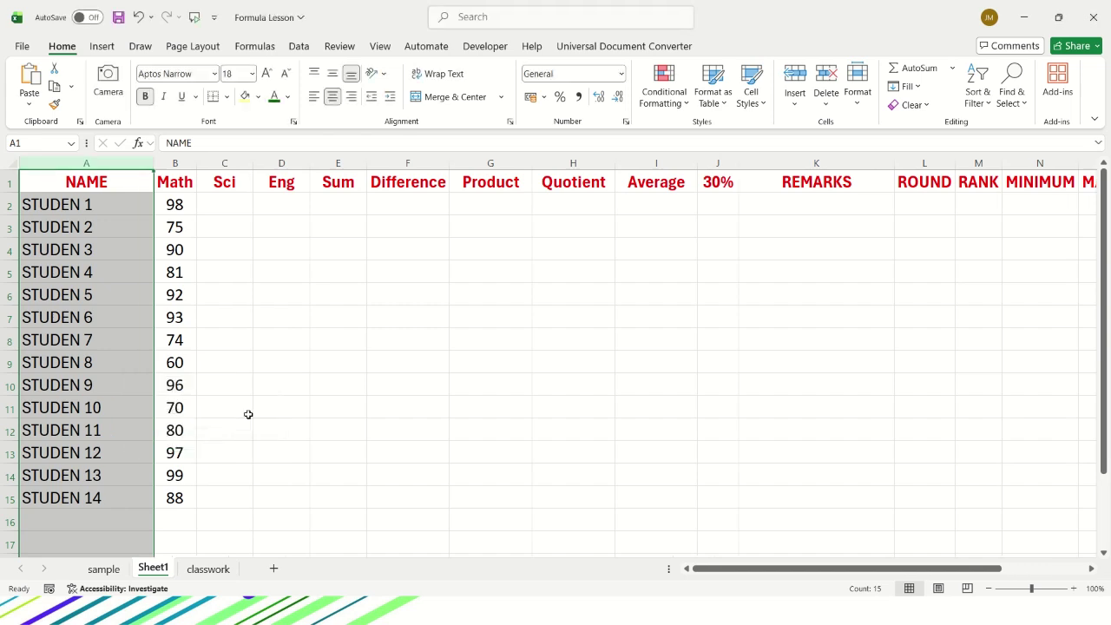
- Try enlarging the height of row 2 freehand, and undo the change
{"action": "left_click", "coordinate": [236, 263]}
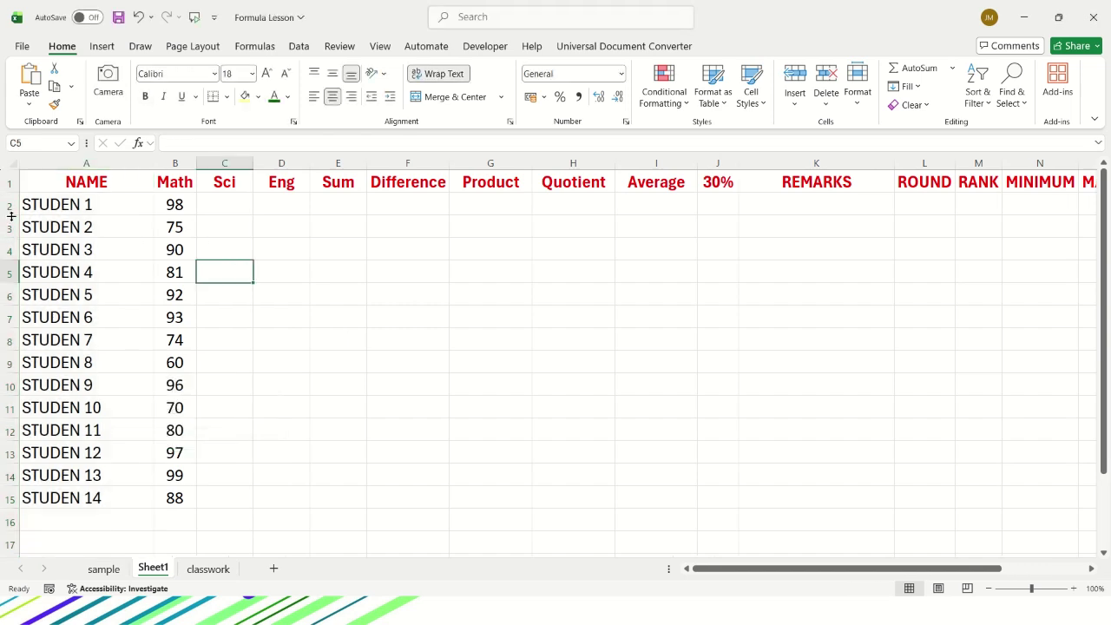
{"action": "left_click_drag", "start_coordinate": [10, 213], "coordinate": [11, 249]}
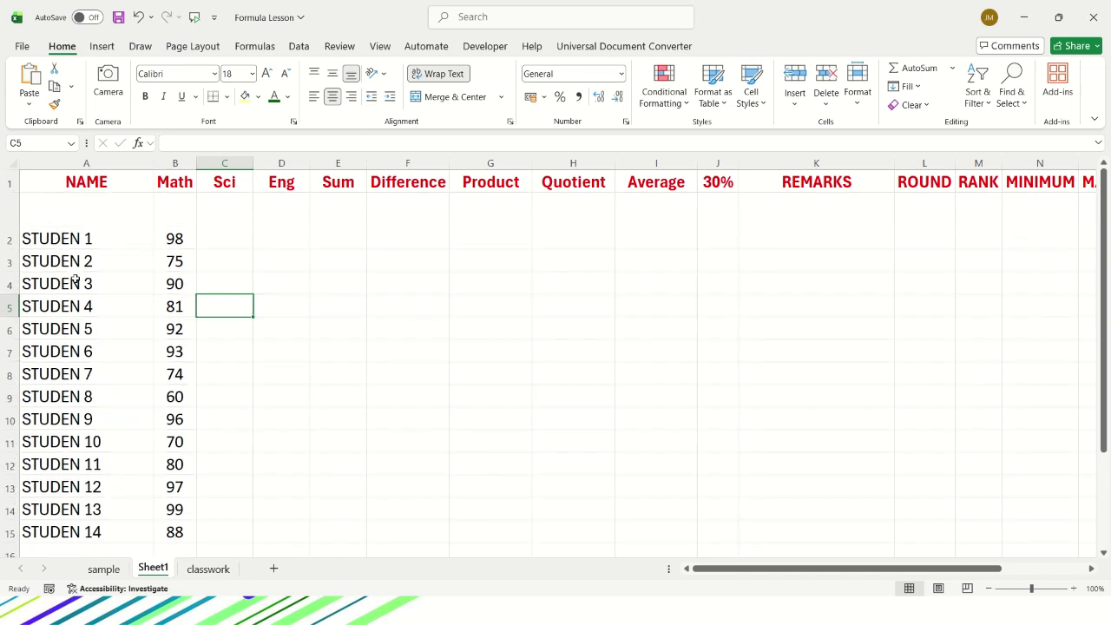
{"action": "key", "text": "ctrl+z"}
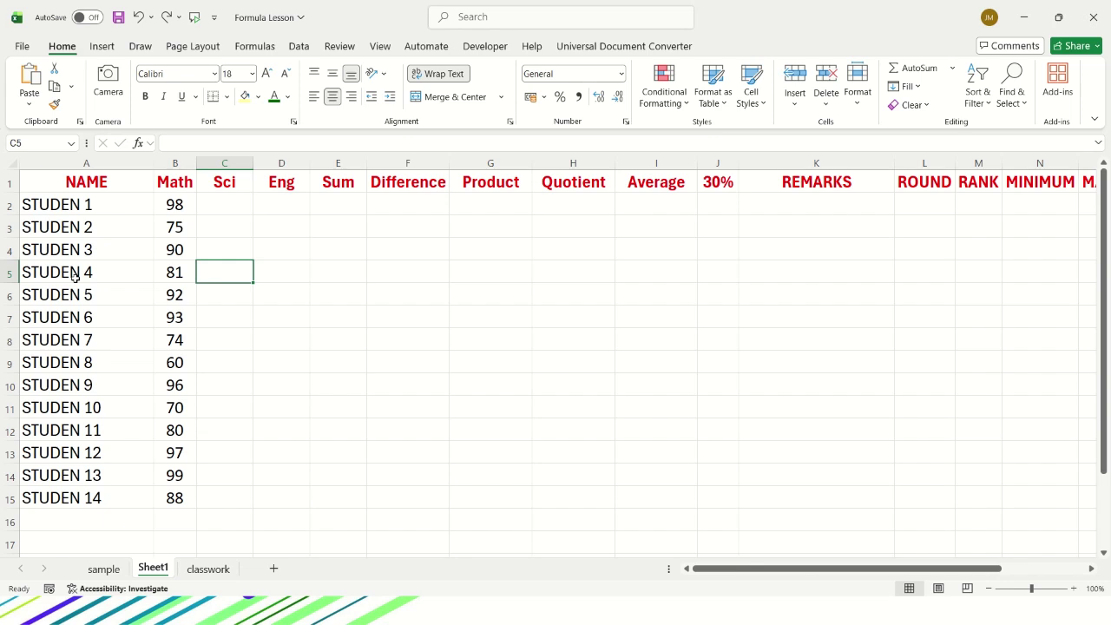
- Set the height of row 2 to exactly 28, and undo the change
{"action": "right_click", "coordinate": [8, 206]}
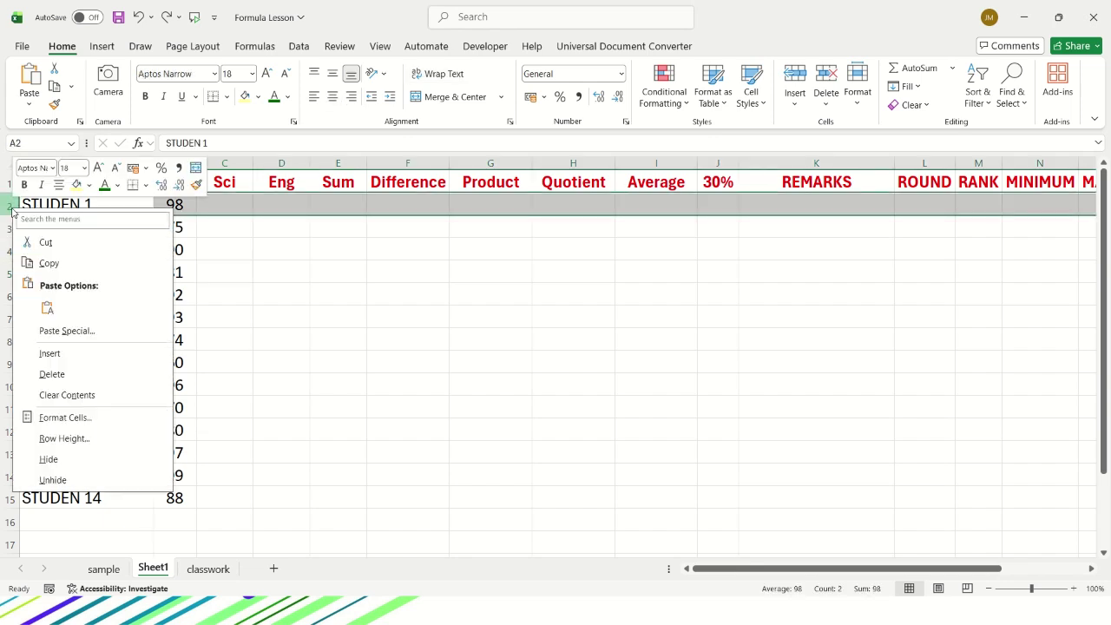
{"action": "left_click", "coordinate": [94, 437]}
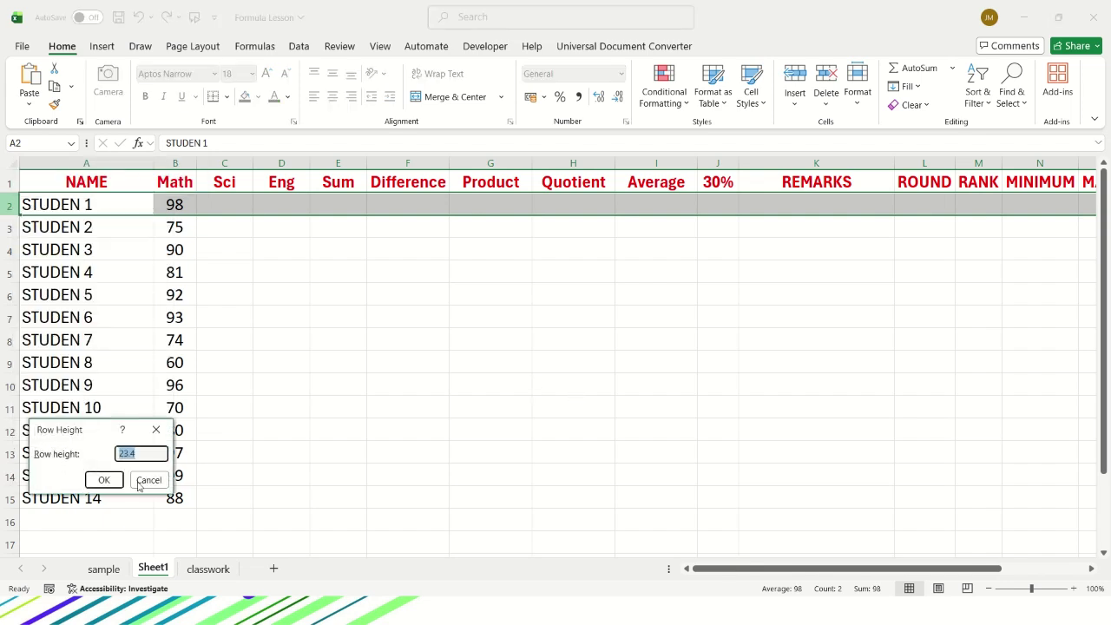
{"action": "type", "text": "28"}
{"action": "key", "text": "Return"}
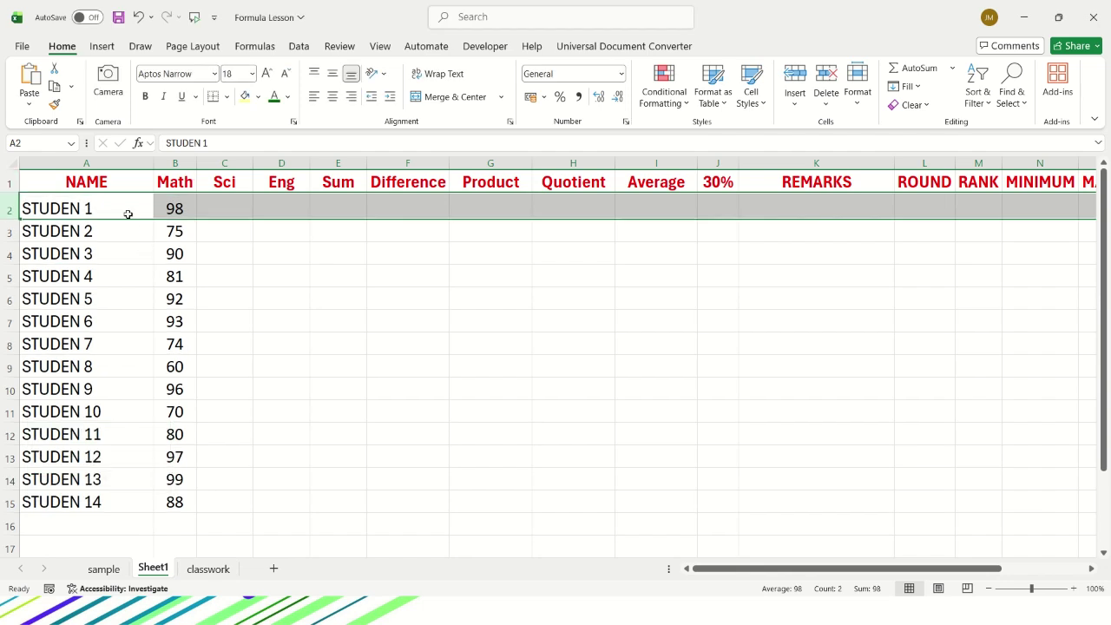
{"action": "key", "text": "ctrl+z"}
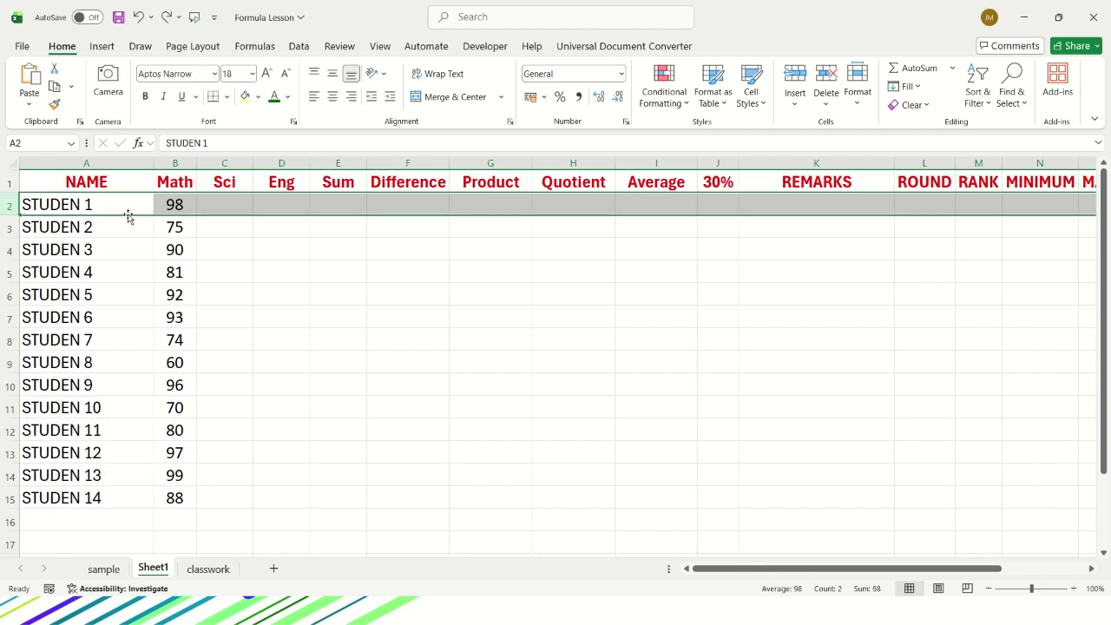
- Fill the Math scores in rows 2 to 12 across Sci and Eng as series increasing by 1, and row 13 across Sci only
{"action": "left_click", "coordinate": [184, 207]}
{"action": "left_click_drag", "start_coordinate": [197, 215], "coordinate": [290, 218]}
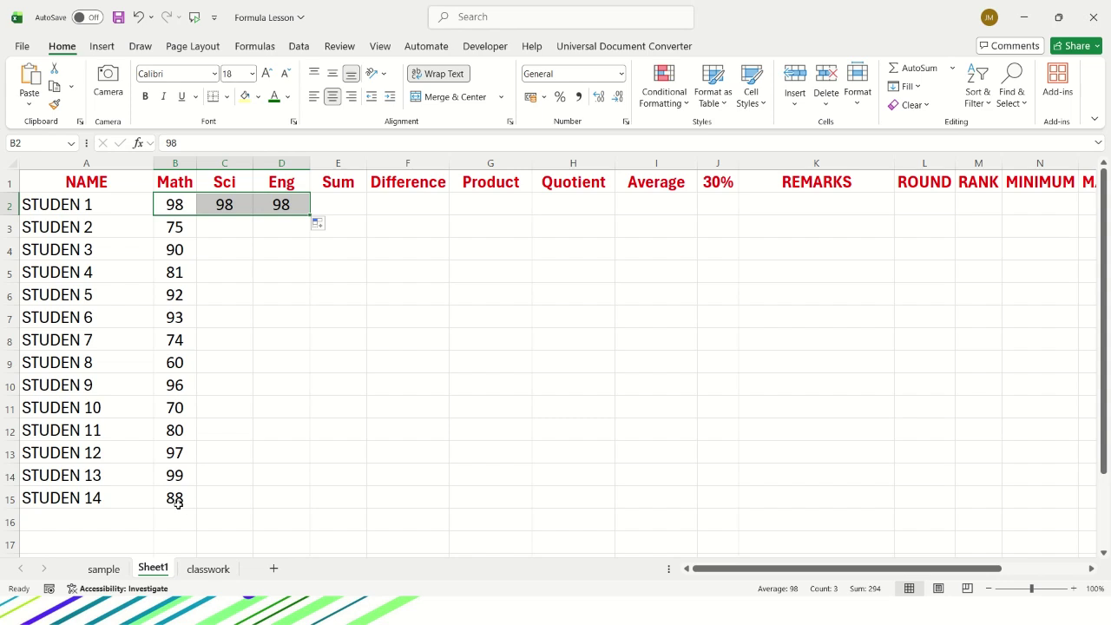
{"action": "left_click", "coordinate": [175, 203]}
{"action": "left_click_drag", "start_coordinate": [196, 215], "coordinate": [305, 217]}
{"action": "left_click", "coordinate": [178, 229]}
{"action": "left_click_drag", "start_coordinate": [197, 239], "coordinate": [305, 236]}
{"action": "left_click", "coordinate": [178, 252]}
{"action": "left_click_drag", "start_coordinate": [196, 260], "coordinate": [306, 258]}
{"action": "left_click", "coordinate": [178, 274]}
{"action": "left_click_drag", "start_coordinate": [196, 283], "coordinate": [306, 280]}
{"action": "left_click", "coordinate": [176, 295]}
{"action": "left_click_drag", "start_coordinate": [196, 305], "coordinate": [306, 306]}
{"action": "left_click", "coordinate": [178, 317]}
{"action": "left_click_drag", "start_coordinate": [196, 328], "coordinate": [305, 326]}
{"action": "left_click", "coordinate": [184, 340]}
{"action": "left_click_drag", "start_coordinate": [196, 349], "coordinate": [306, 345]}
{"action": "left_click", "coordinate": [176, 360]}
{"action": "left_click_drag", "start_coordinate": [197, 371], "coordinate": [306, 369]}
{"action": "left_click", "coordinate": [180, 384]}
{"action": "left_click_drag", "start_coordinate": [198, 394], "coordinate": [305, 392]}
{"action": "left_click", "coordinate": [178, 407]}
{"action": "left_click_drag", "start_coordinate": [196, 417], "coordinate": [305, 415]}
{"action": "left_click", "coordinate": [178, 429]}
{"action": "left_click_drag", "start_coordinate": [198, 439], "coordinate": [306, 436]}
{"action": "left_click", "coordinate": [174, 451]}
{"action": "left_click_drag", "start_coordinate": [196, 463], "coordinate": [239, 461]}
- Continue the Eng scores from D12 down to D15 as an increasing series, and enter Sci scores 72 in C14 and 45 in C15
{"action": "left_click", "coordinate": [281, 430]}
{"action": "left_click_drag", "start_coordinate": [310, 441], "coordinate": [316, 498]}
{"action": "left_click", "coordinate": [268, 466]}
{"action": "type", "text": "72"}
{"action": "key", "text": "Return"}
{"action": "type", "text": "45"}
{"action": "key", "text": "Return"}
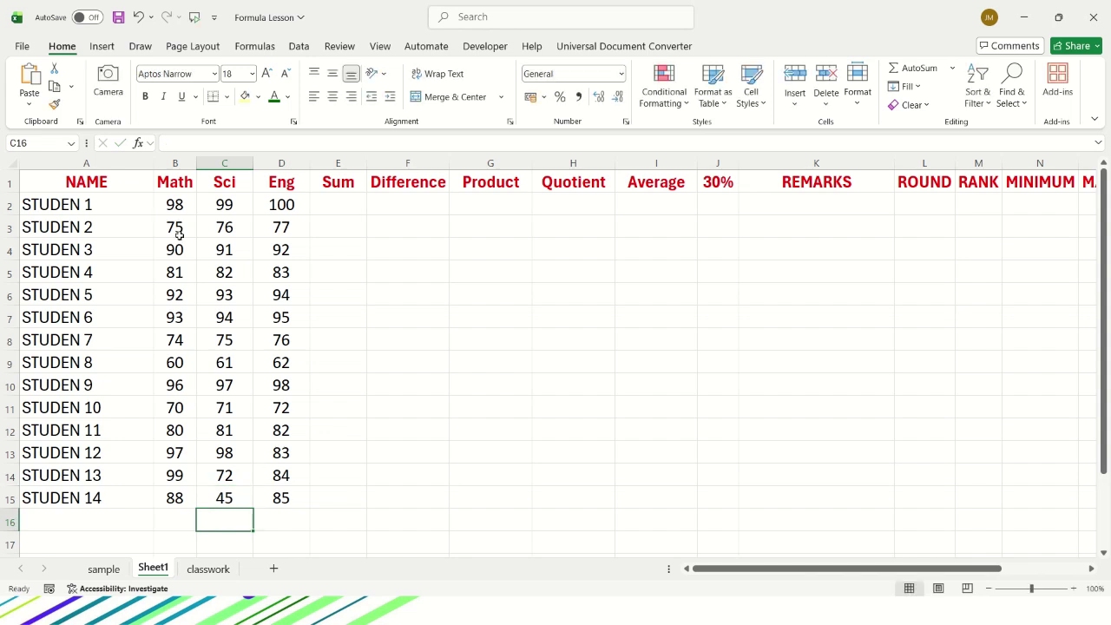
- Enter the formula =B2+C2+D2 in cell E2 to add the first student's three scores
{"action": "left_click", "coordinate": [347, 183]}
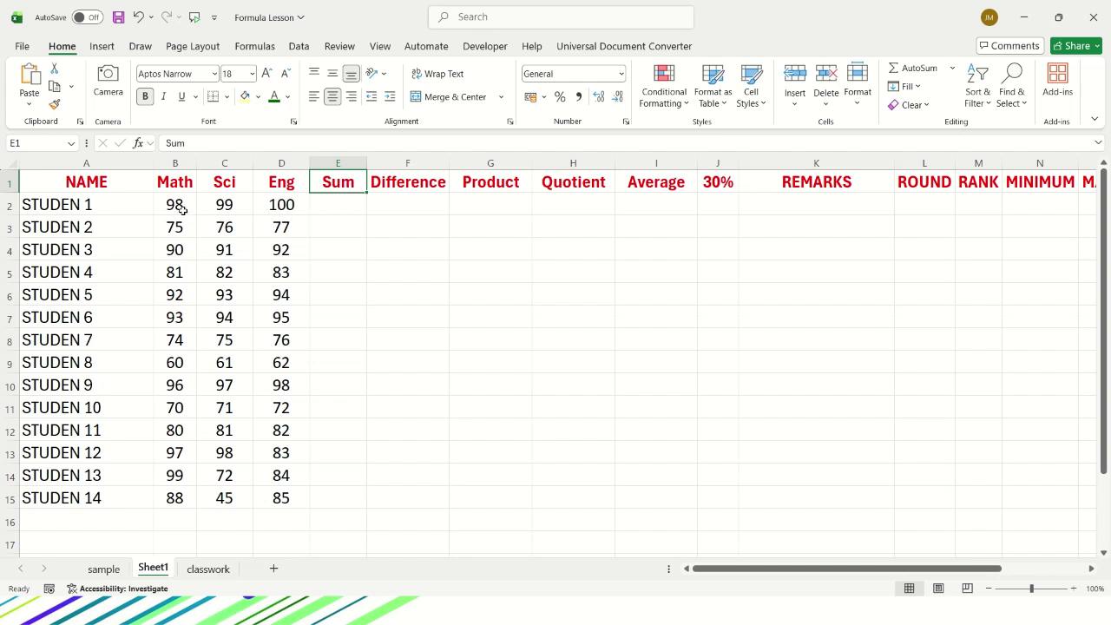
{"action": "left_click", "coordinate": [342, 205]}
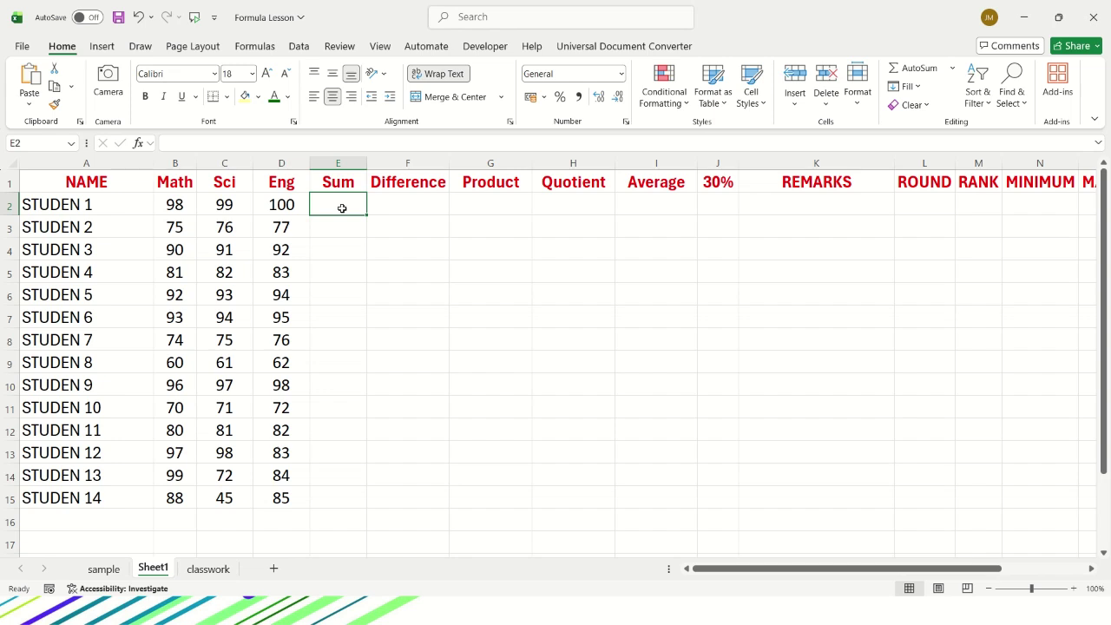
{"action": "type", "text": "="}
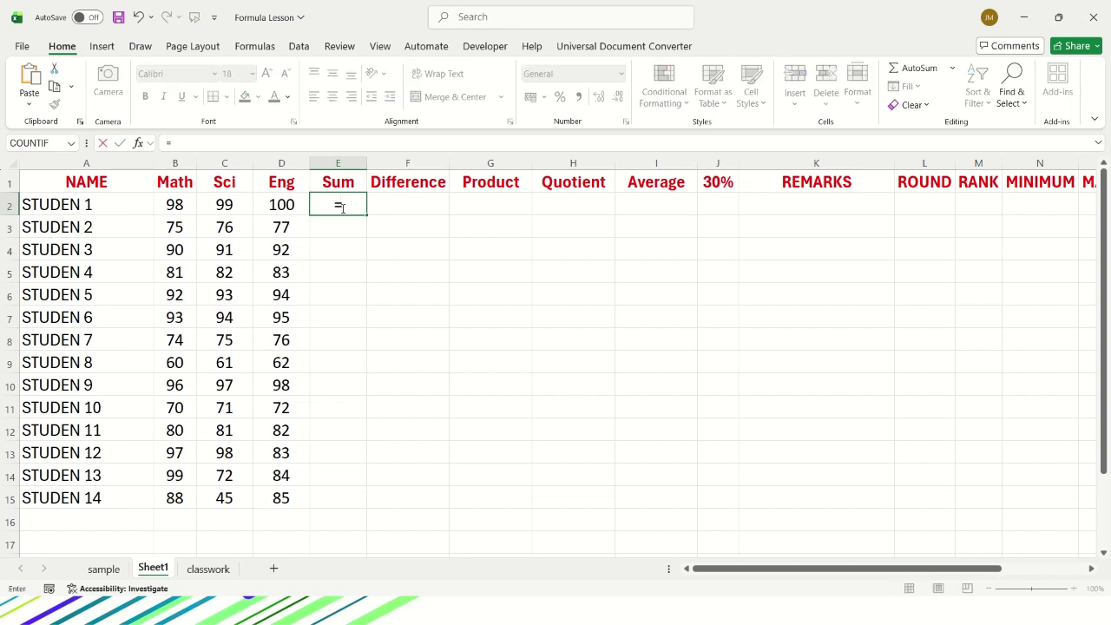
{"action": "left_click", "coordinate": [174, 205]}
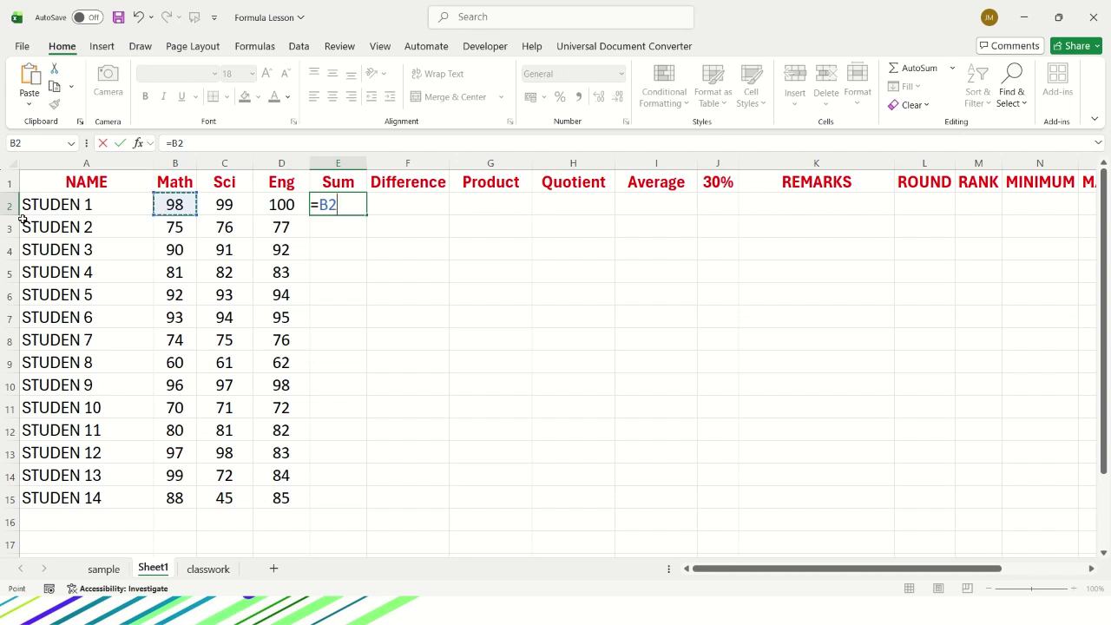
{"action": "left_click", "coordinate": [225, 209]}
{"action": "type", "text": "+"}
{"action": "left_click", "coordinate": [281, 202]}
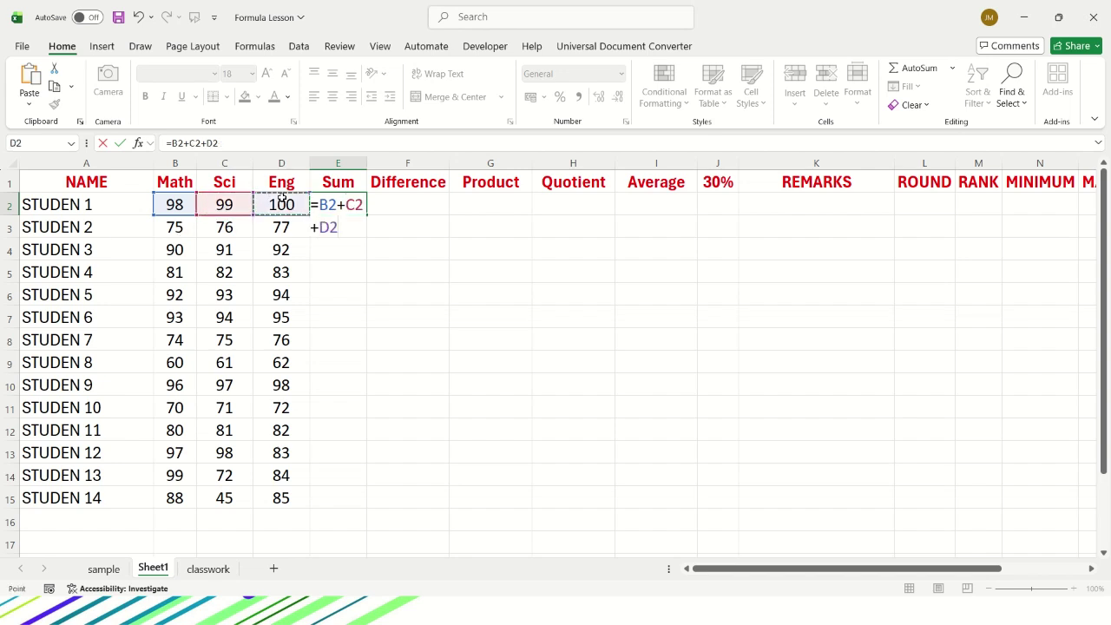
{"action": "key", "text": "Return"}
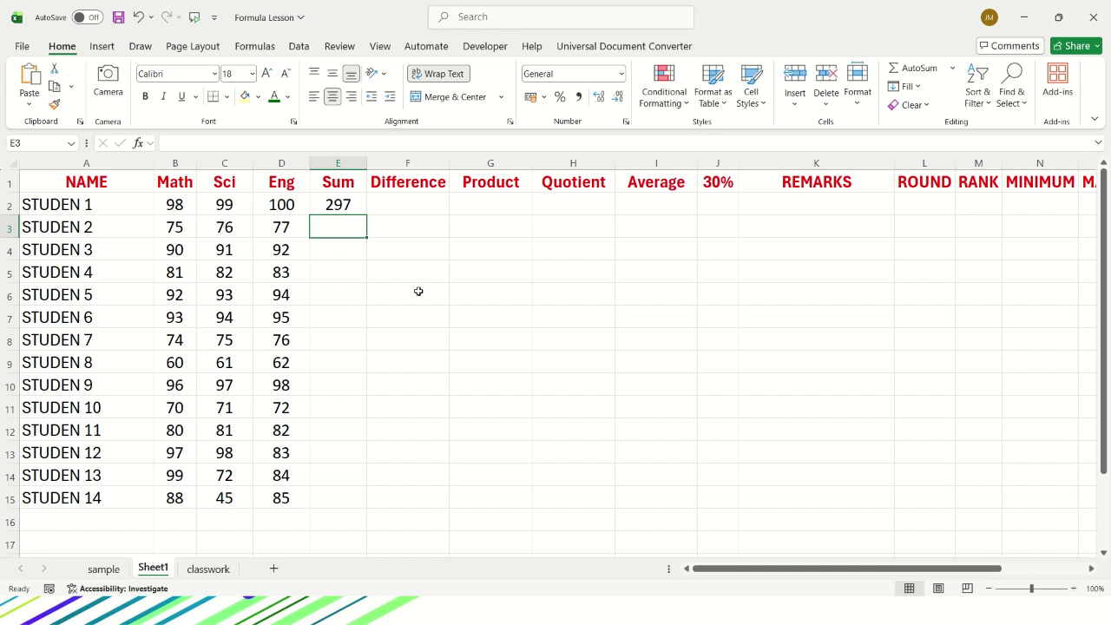
- Enter =SUM(B3:D3) in cell E3 and fill the formula down to E15
{"action": "type", "text": "="}
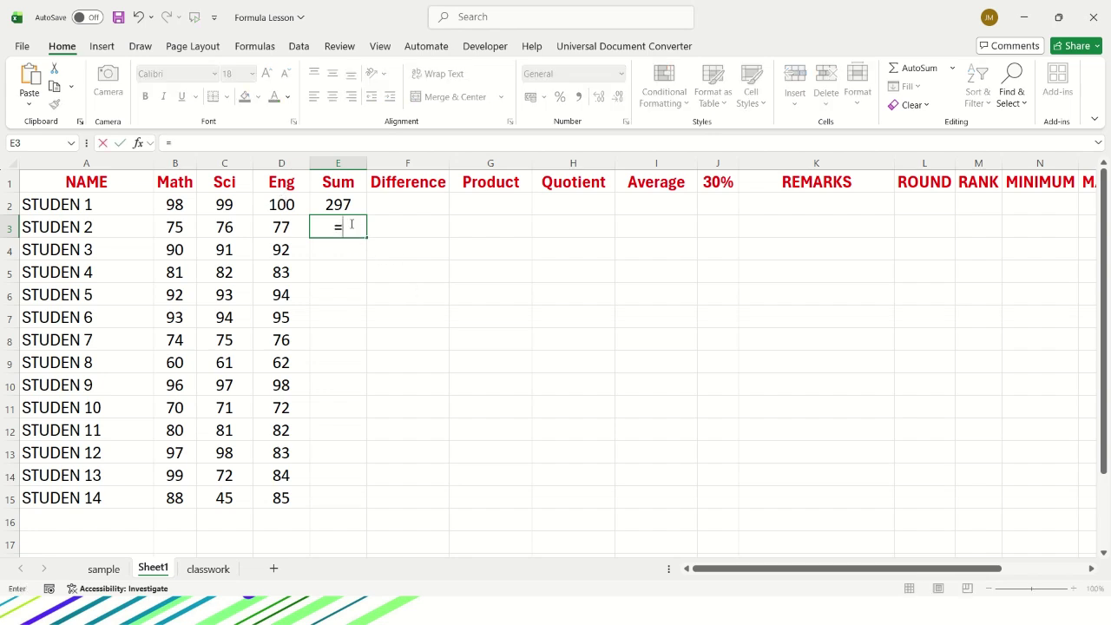
{"action": "type", "text": "sum("}
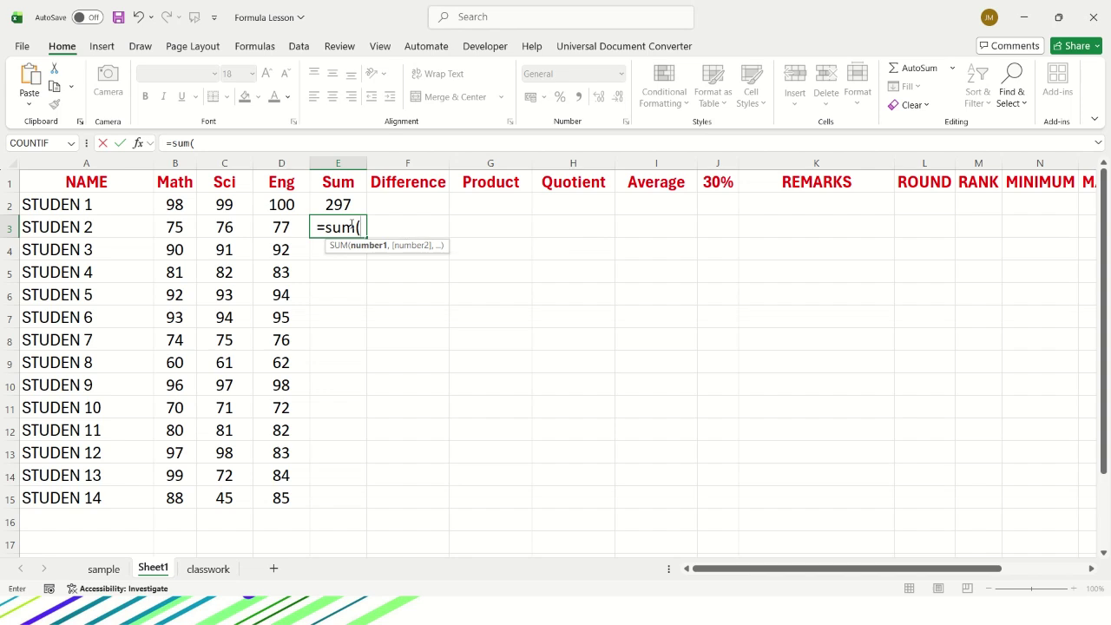
{"action": "left_click_drag", "start_coordinate": [183, 230], "coordinate": [263, 225]}
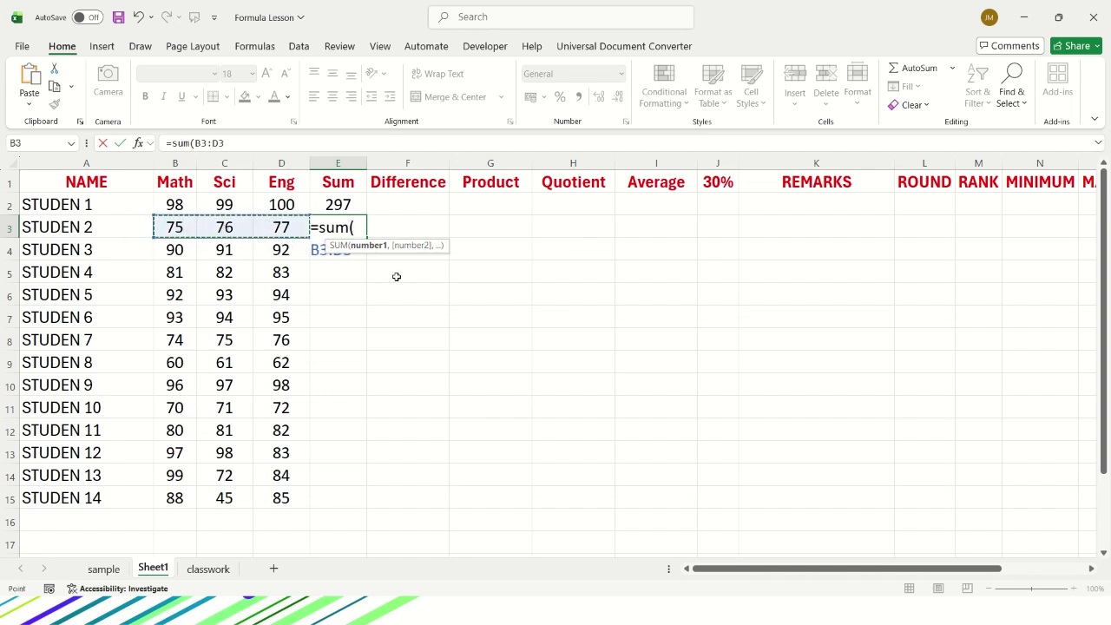
{"action": "type", "text": ")"}
{"action": "key", "text": "Return"}
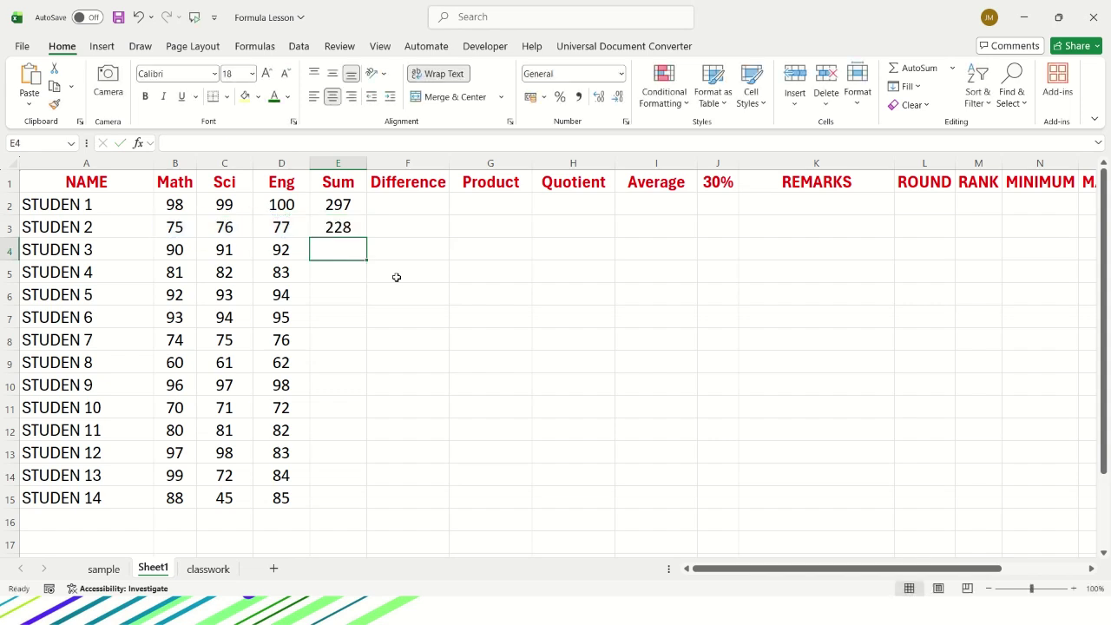
{"action": "left_click", "coordinate": [345, 224]}
{"action": "left_click_drag", "start_coordinate": [366, 240], "coordinate": [368, 512]}
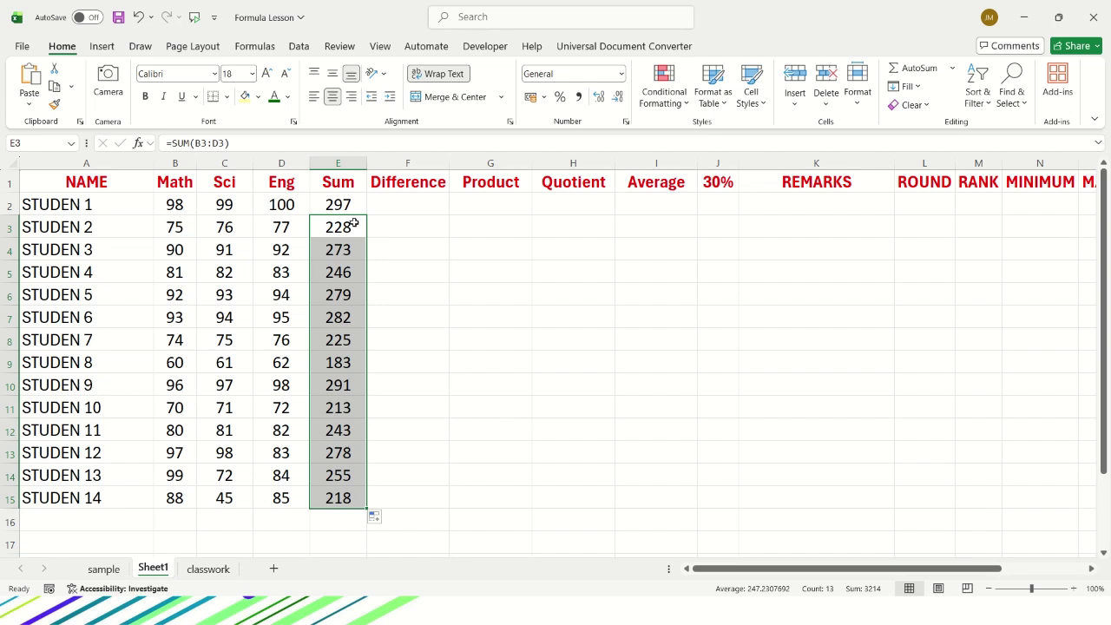
- Copy the Sum formula from E2 into the Difference cell F2 and change it to =C2-E2
{"action": "left_click", "coordinate": [352, 203]}
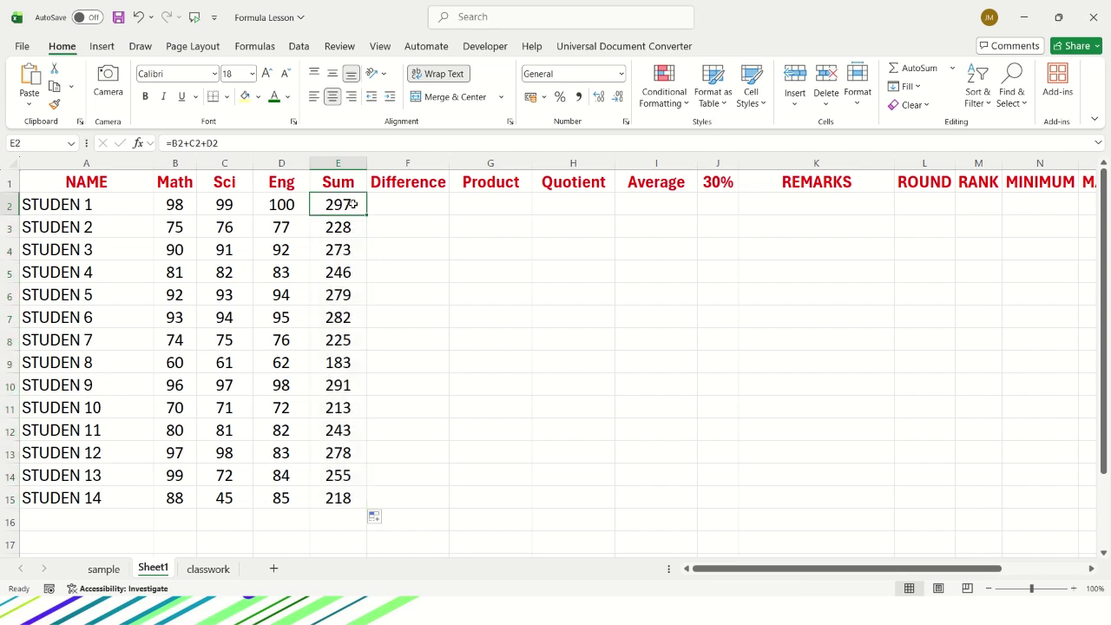
{"action": "key", "text": "ctrl+c"}
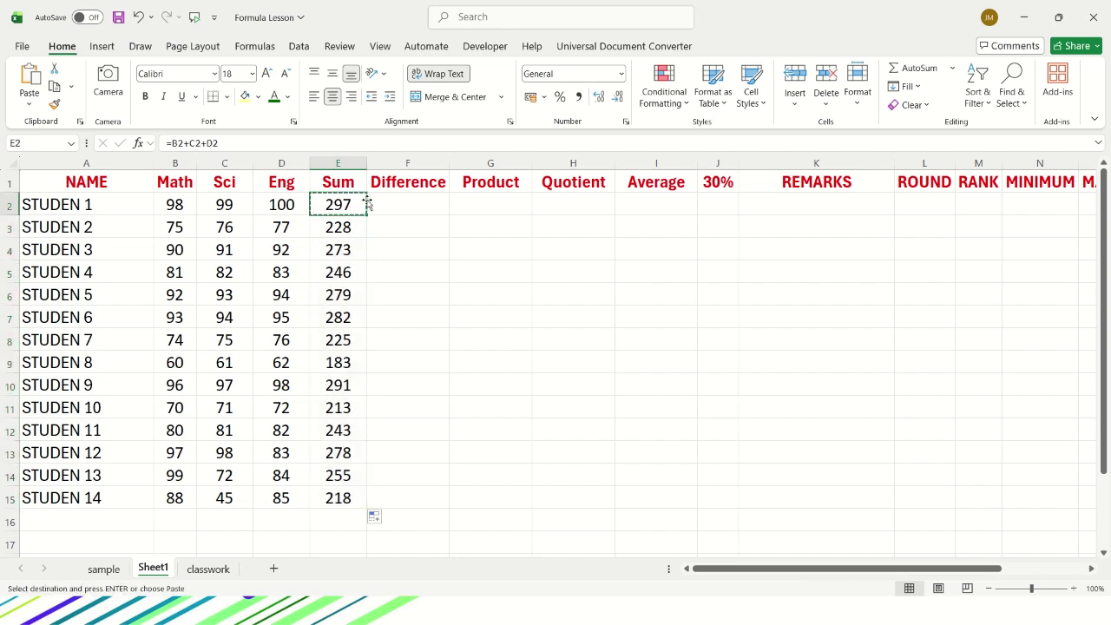
{"action": "left_click", "coordinate": [409, 201]}
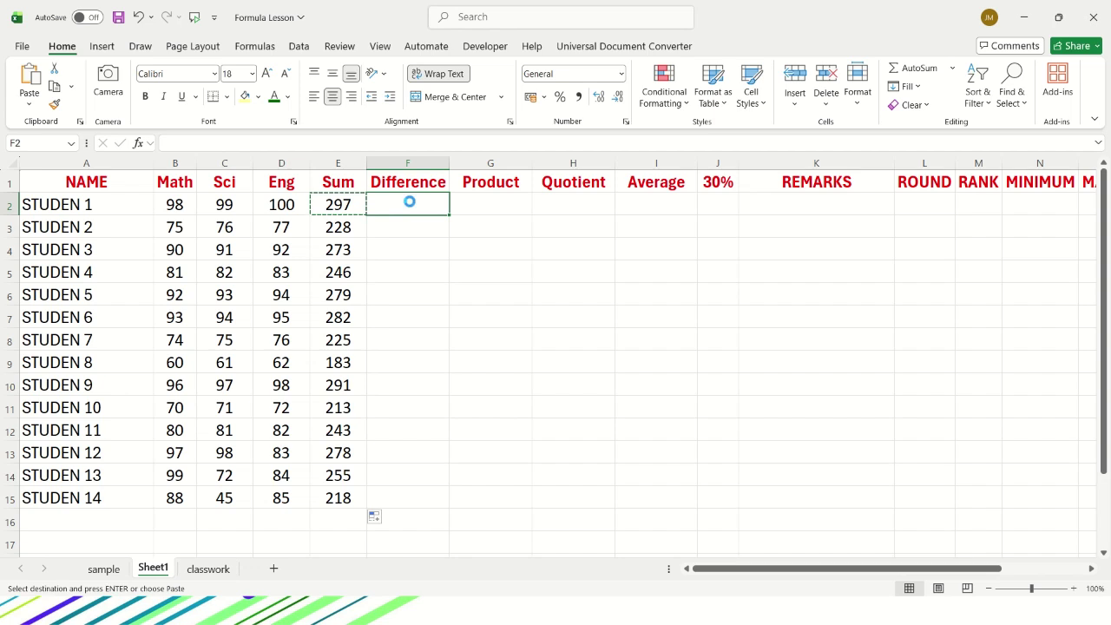
{"action": "key", "text": "ctrl+v"}
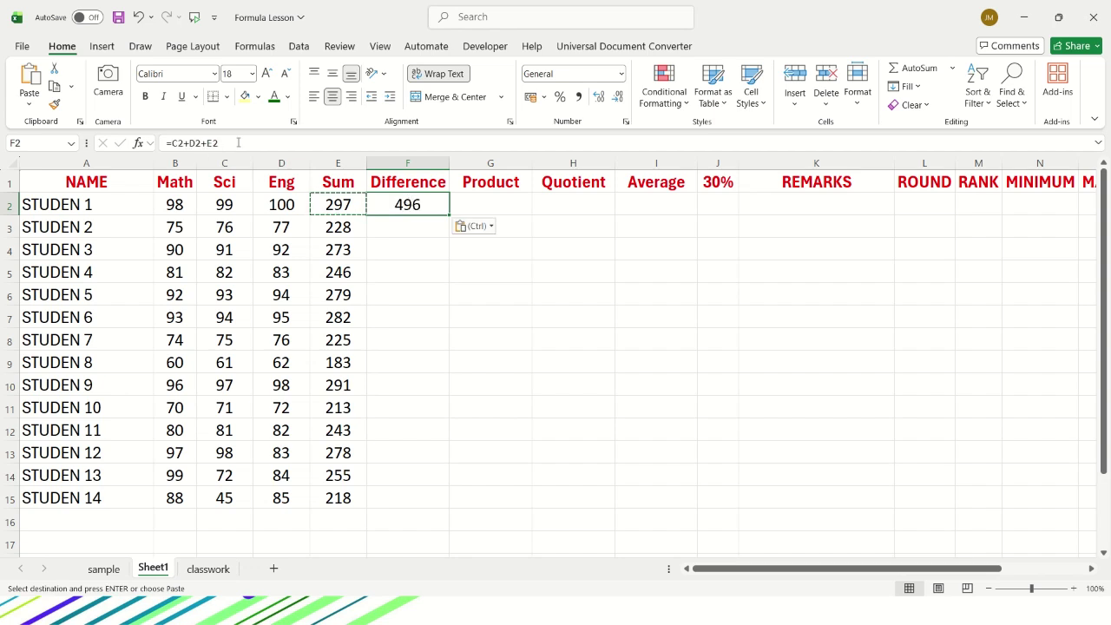
{"action": "left_click_drag", "start_coordinate": [238, 141], "coordinate": [181, 142]}
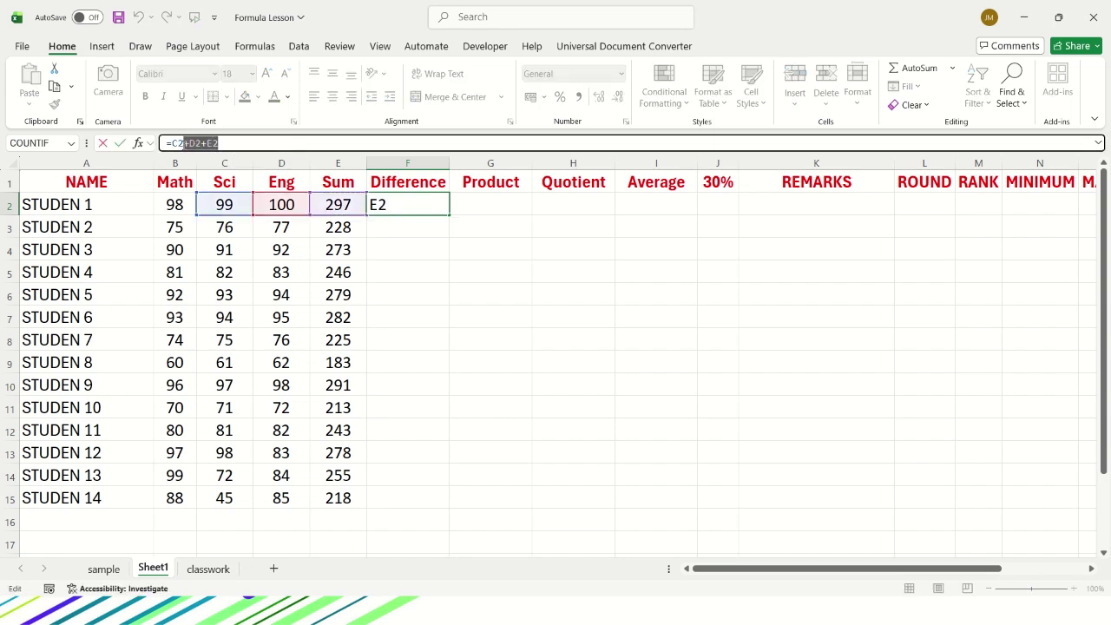
{"action": "type", "text": "-"}
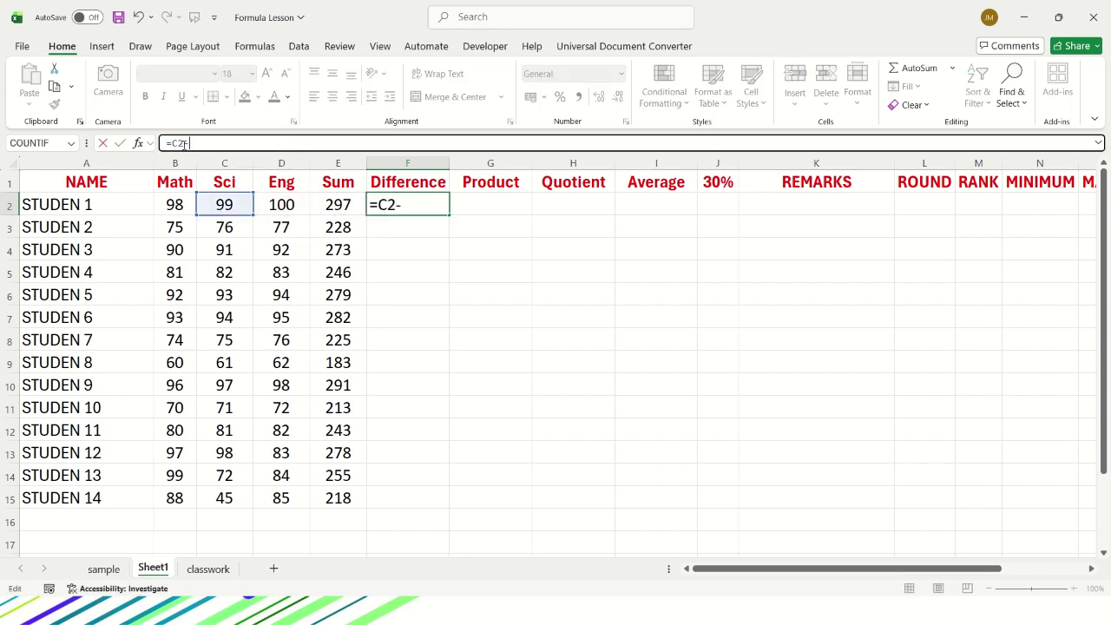
{"action": "left_click", "coordinate": [342, 198]}
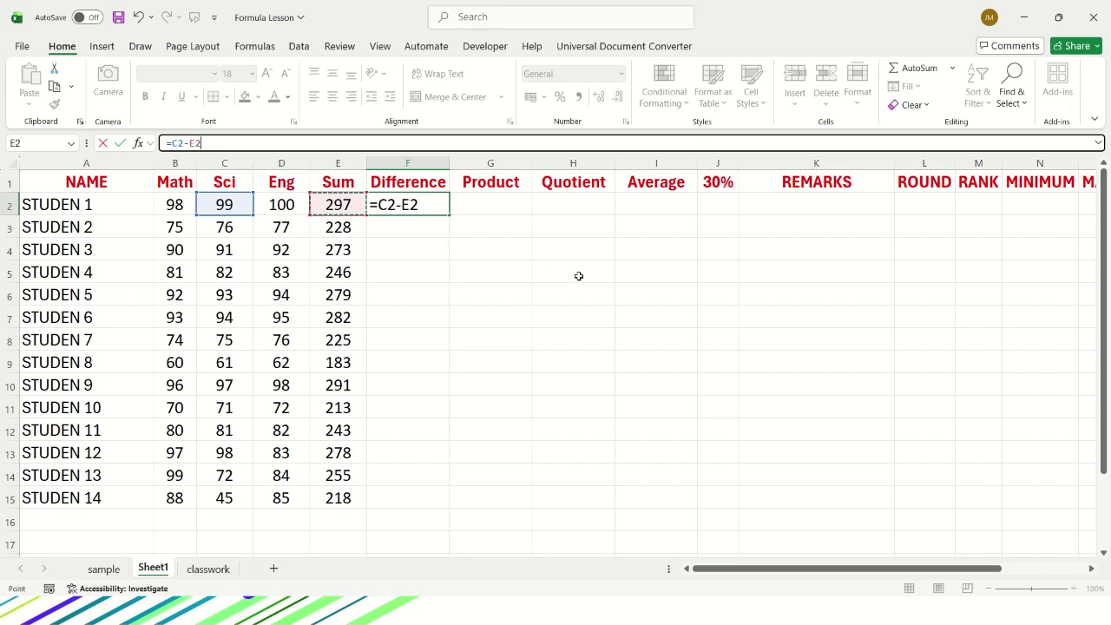
{"action": "key", "text": "Return"}
- Fill the Difference formula from F2 down to F15, and undo the fill
{"action": "left_click", "coordinate": [404, 206]}
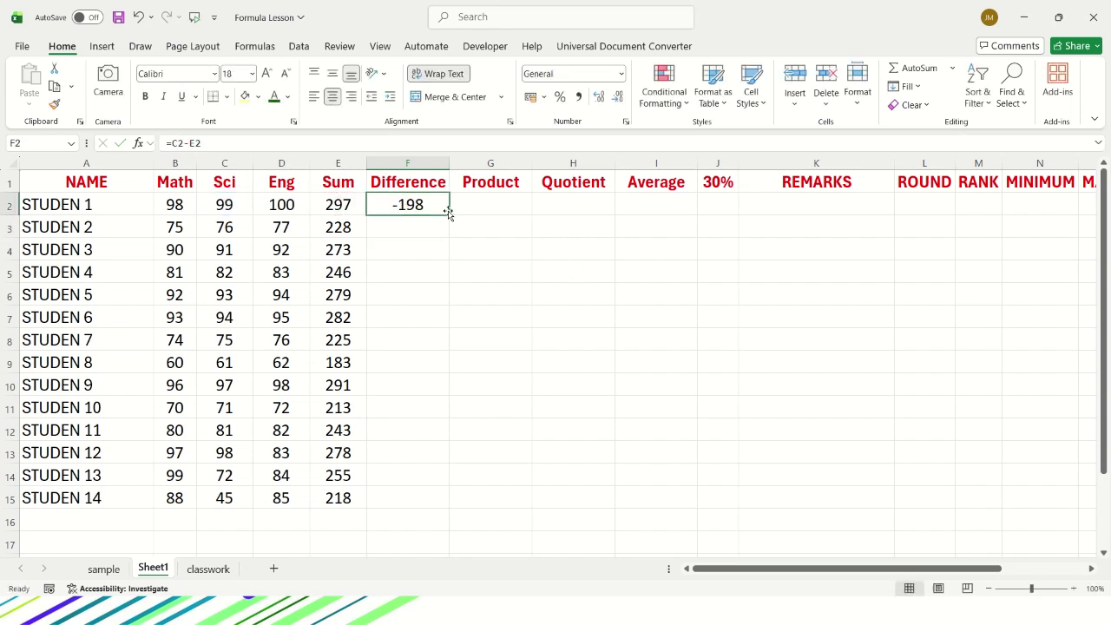
{"action": "left_click_drag", "start_coordinate": [447, 213], "coordinate": [451, 506]}
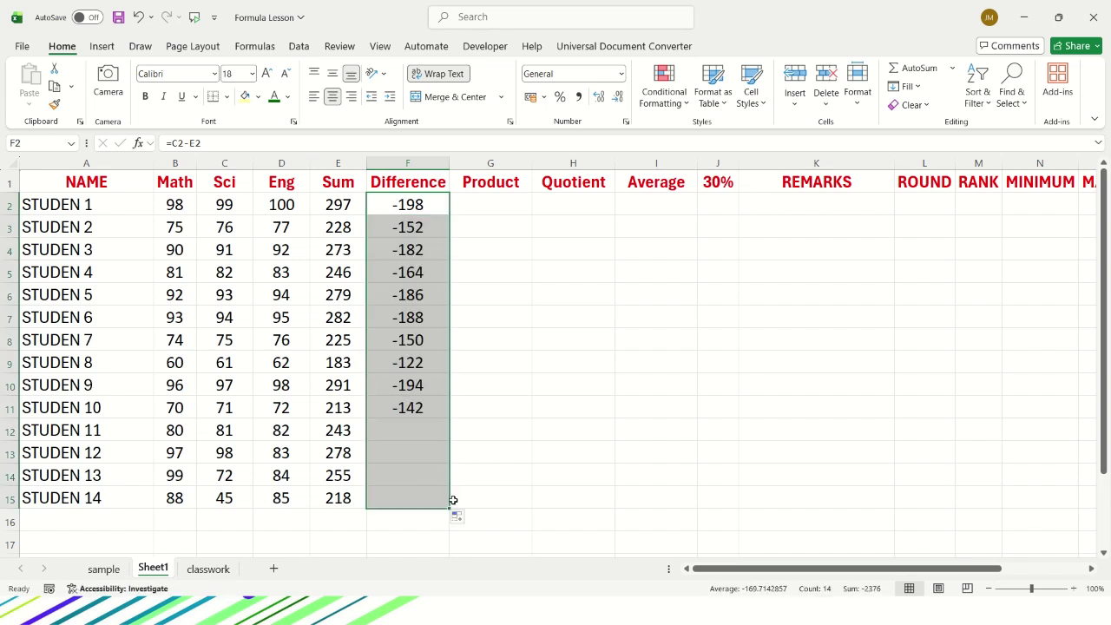
{"action": "key", "text": "ctrl+z"}
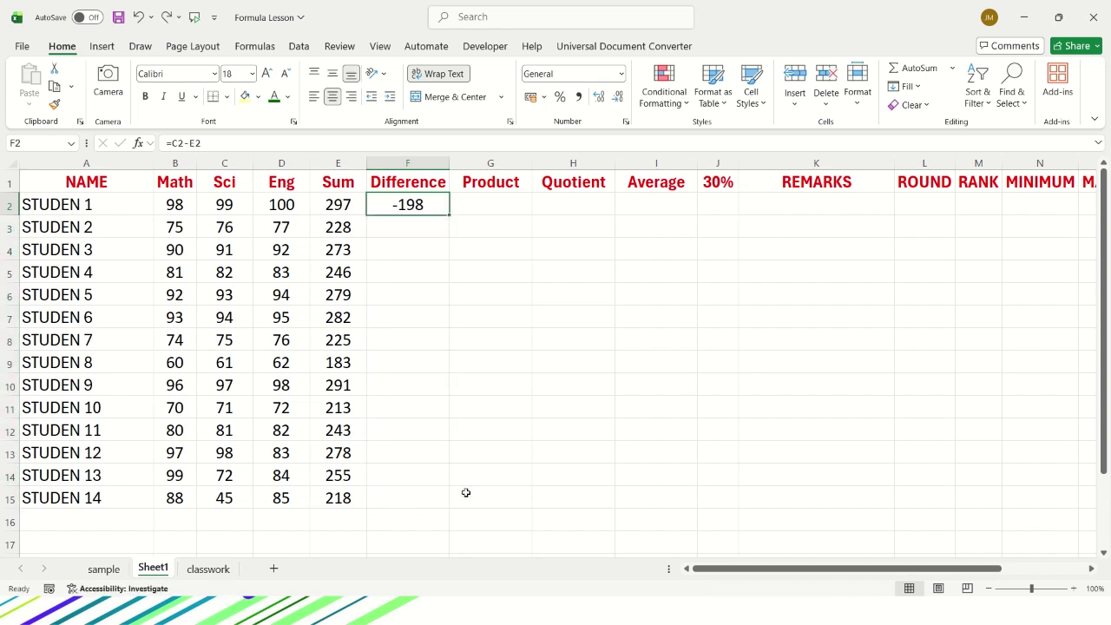
- Swap the cell references in the Difference formula in F2 so that it reads =E2-C2
{"action": "left_click", "coordinate": [180, 143]}
{"action": "key", "text": "BackSpace"}
{"action": "type", "text": "e"}
{"action": "key", "text": "Right"}
{"action": "key", "text": "Right"}
{"action": "key", "text": "Delete"}
{"action": "type", "text": "c"}
{"action": "key", "text": "Return"}
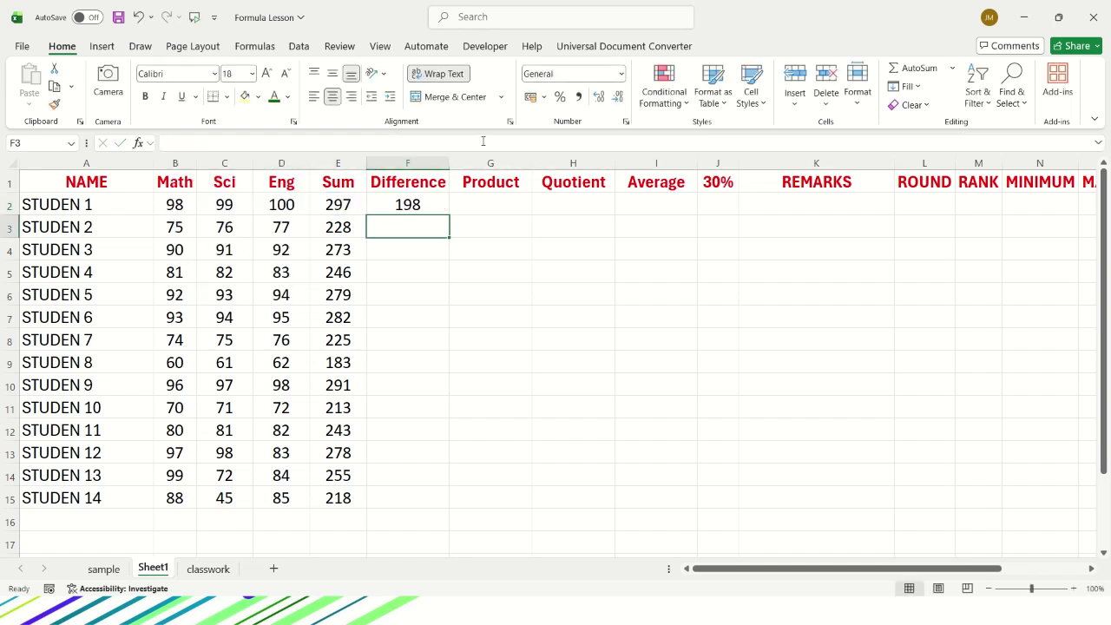
{"action": "left_click", "coordinate": [423, 210]}
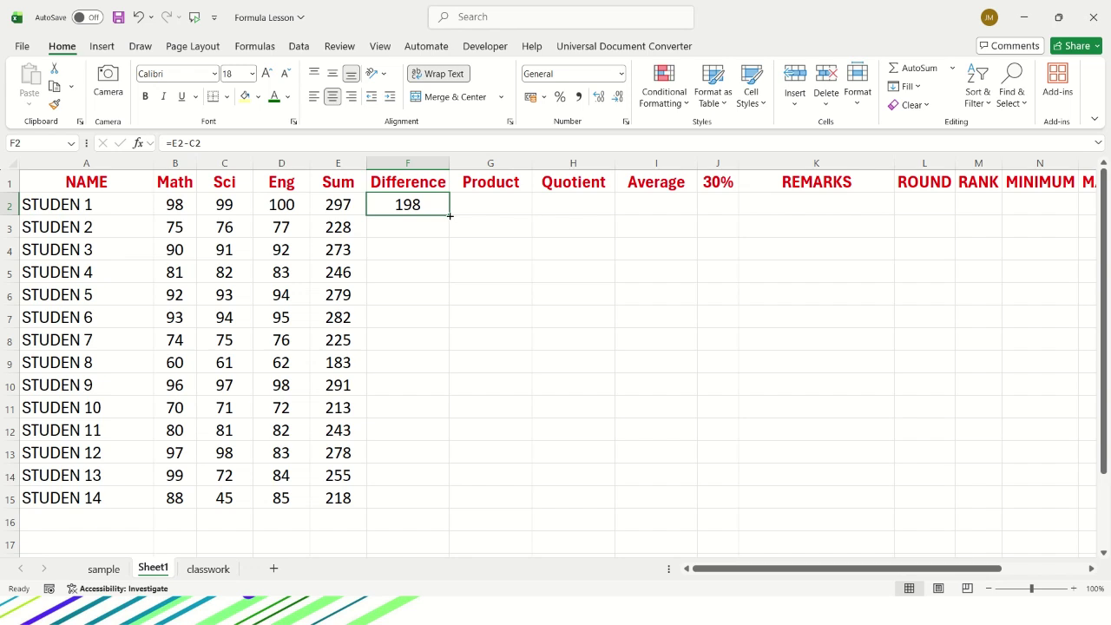
- Copy the Difference formula from F2 and paste it into cells F3 to F15
{"action": "left_click", "coordinate": [54, 86]}
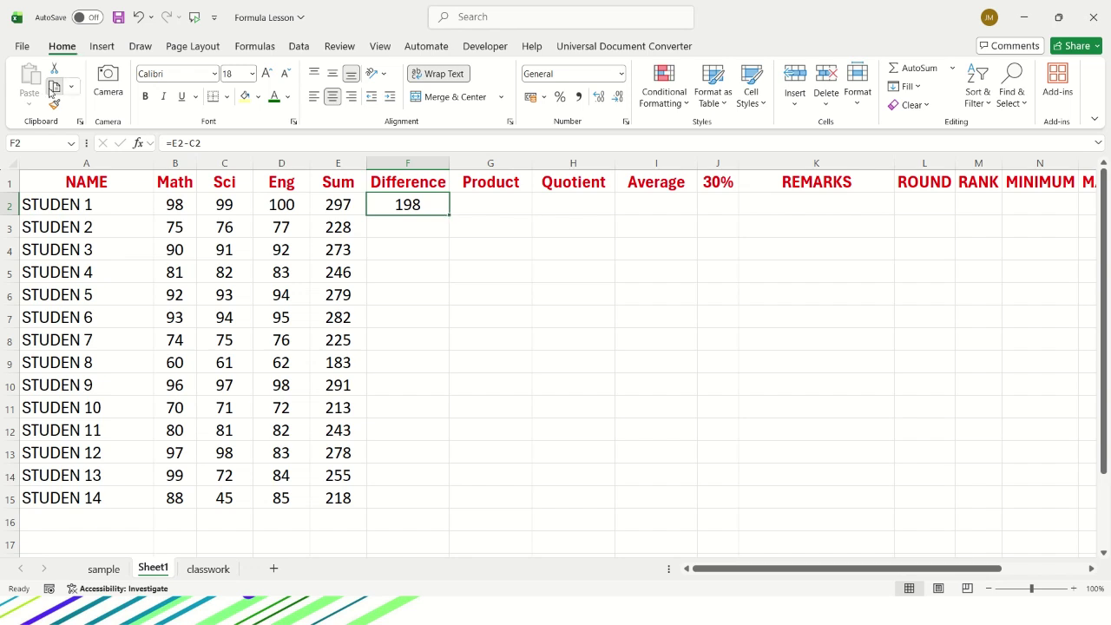
{"action": "left_click", "coordinate": [393, 232]}
{"action": "left_click_drag", "start_coordinate": [393, 232], "coordinate": [402, 489]}
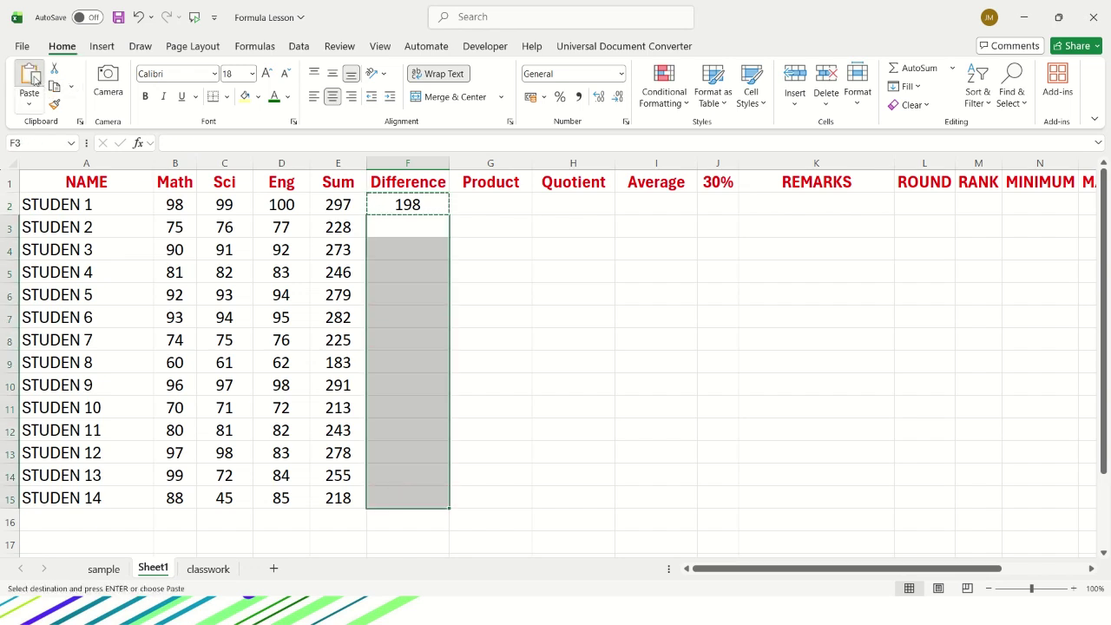
{"action": "key", "text": "ctrl+v"}
- Enter the Product formula =B2*D2 in cell G2 and fill it down to G15
{"action": "left_click", "coordinate": [485, 202]}
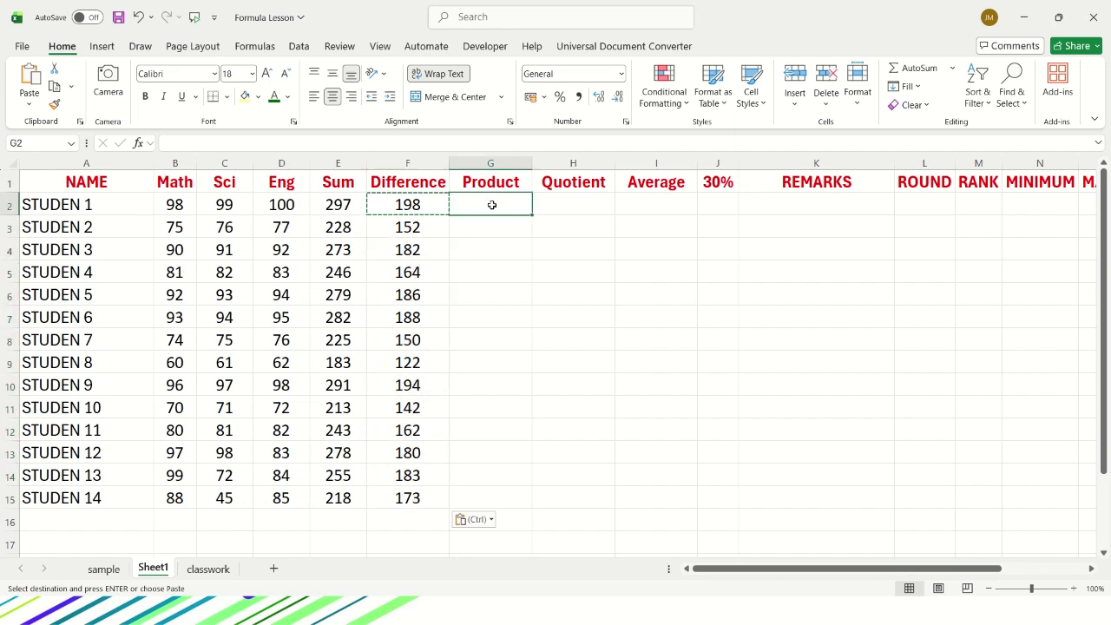
{"action": "type", "text": "="}
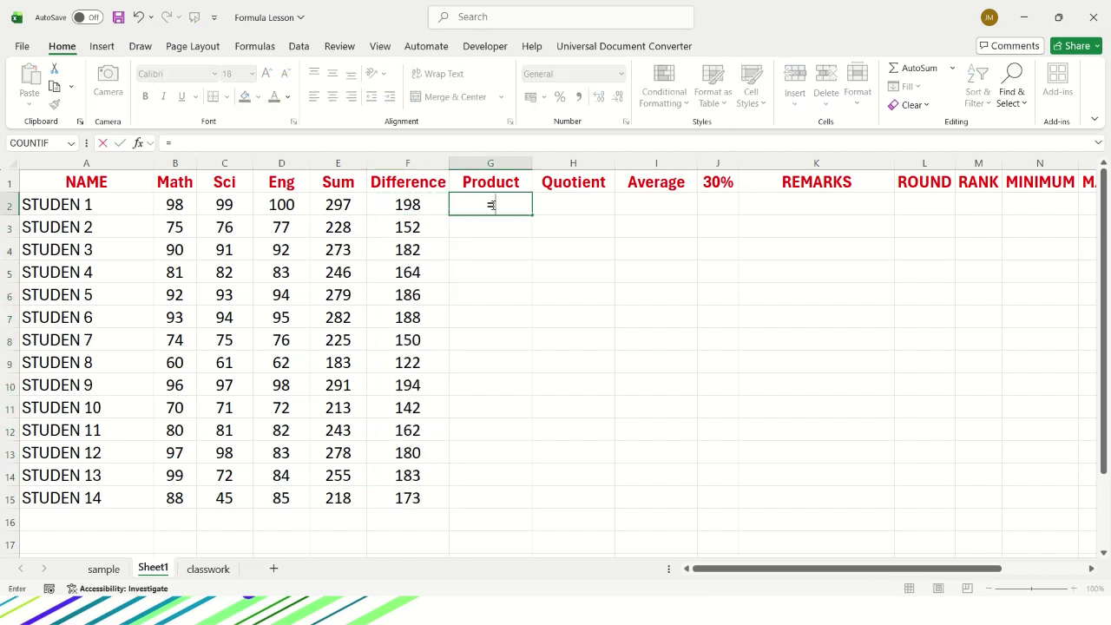
{"action": "left_click", "coordinate": [187, 204]}
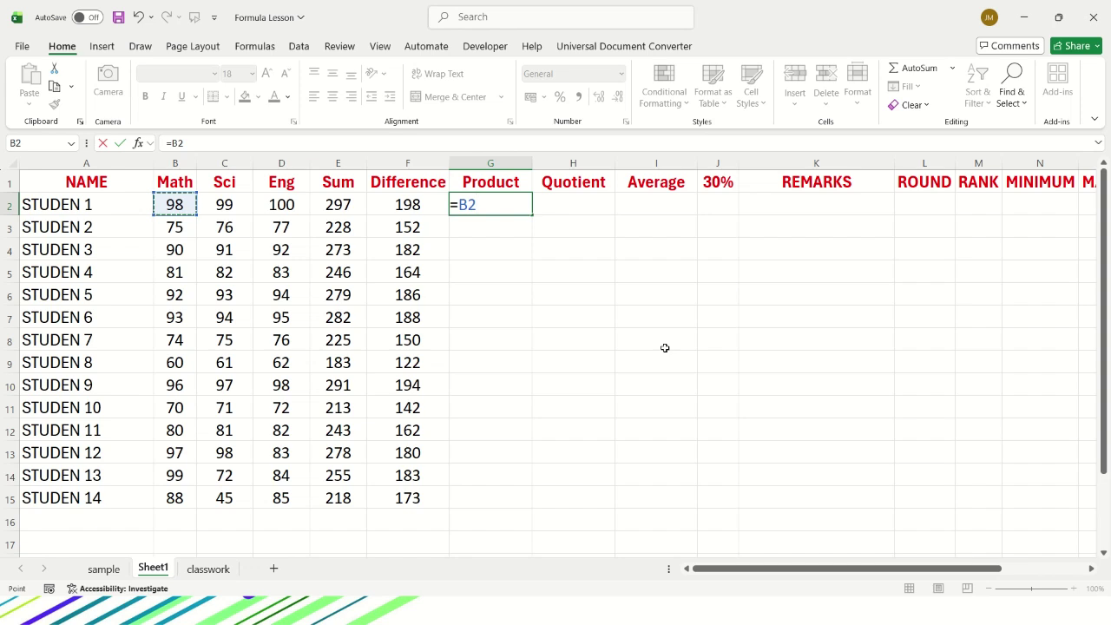
{"action": "type", "text": "*"}
{"action": "left_click", "coordinate": [292, 202]}
{"action": "key", "text": "Return"}
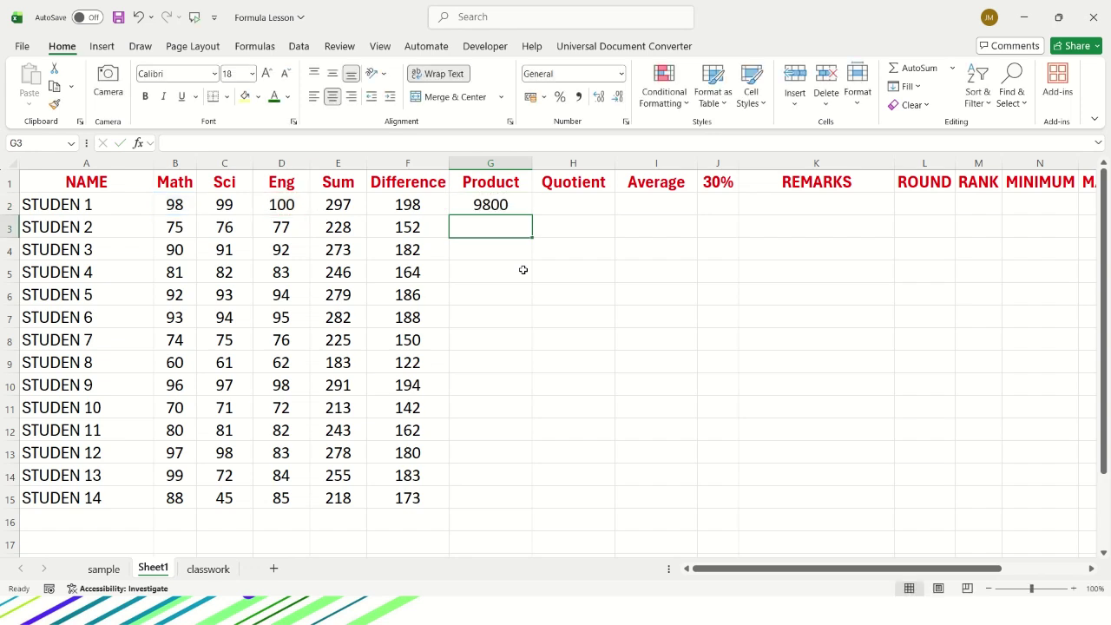
{"action": "left_click", "coordinate": [515, 206]}
{"action": "left_click_drag", "start_coordinate": [532, 216], "coordinate": [532, 507]}
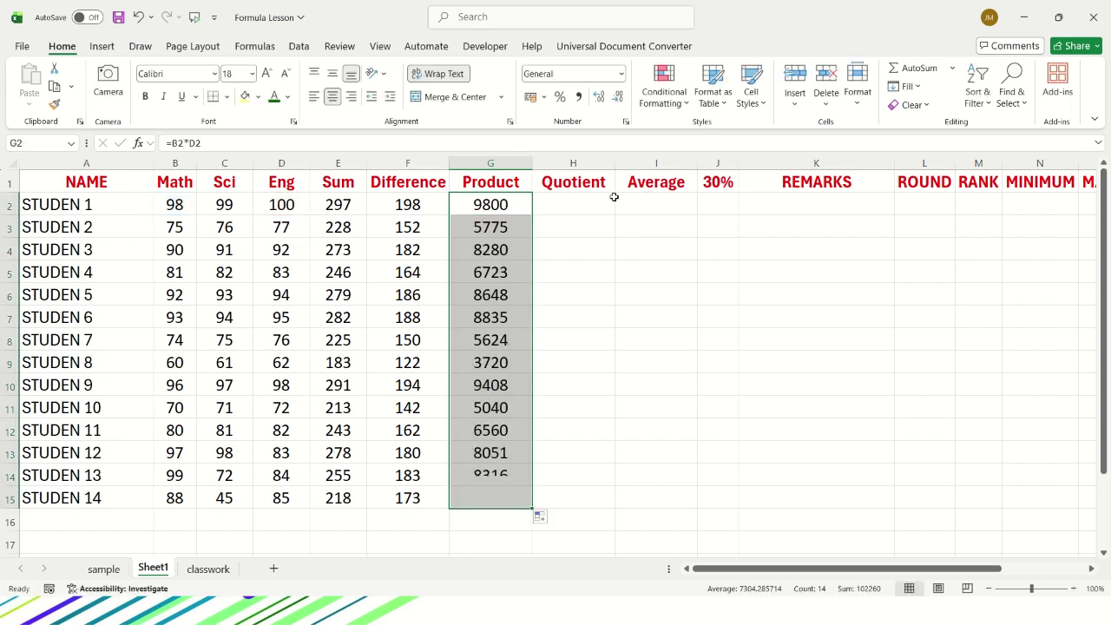
- Enter the Quotient formula =E2/D2 in cell H2 and fill it down to H15
{"action": "left_click", "coordinate": [573, 202]}
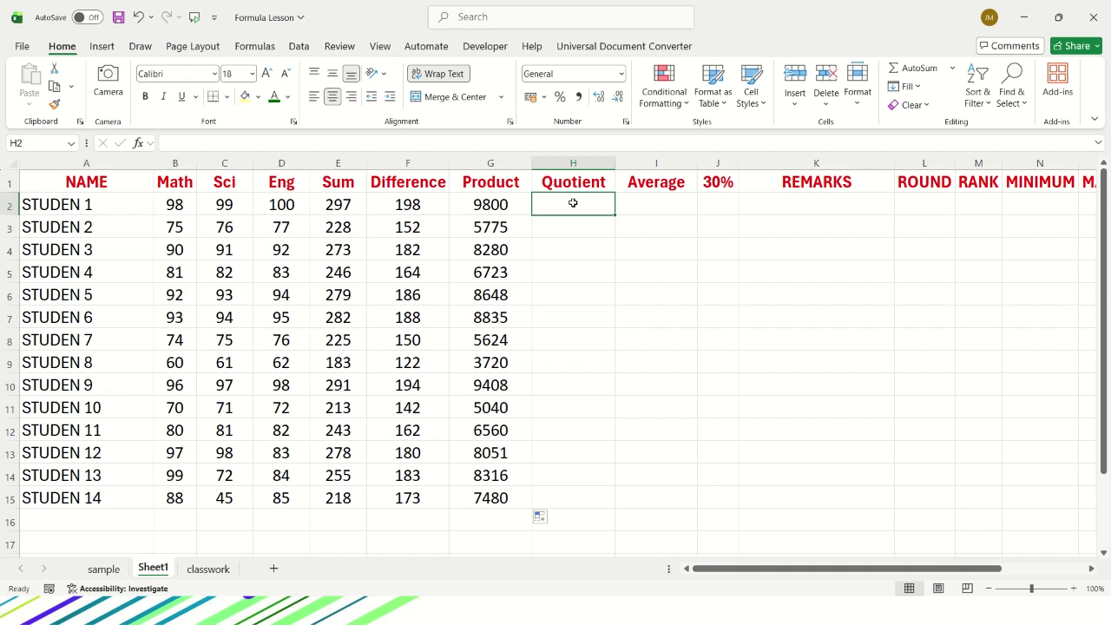
{"action": "type", "text": "="}
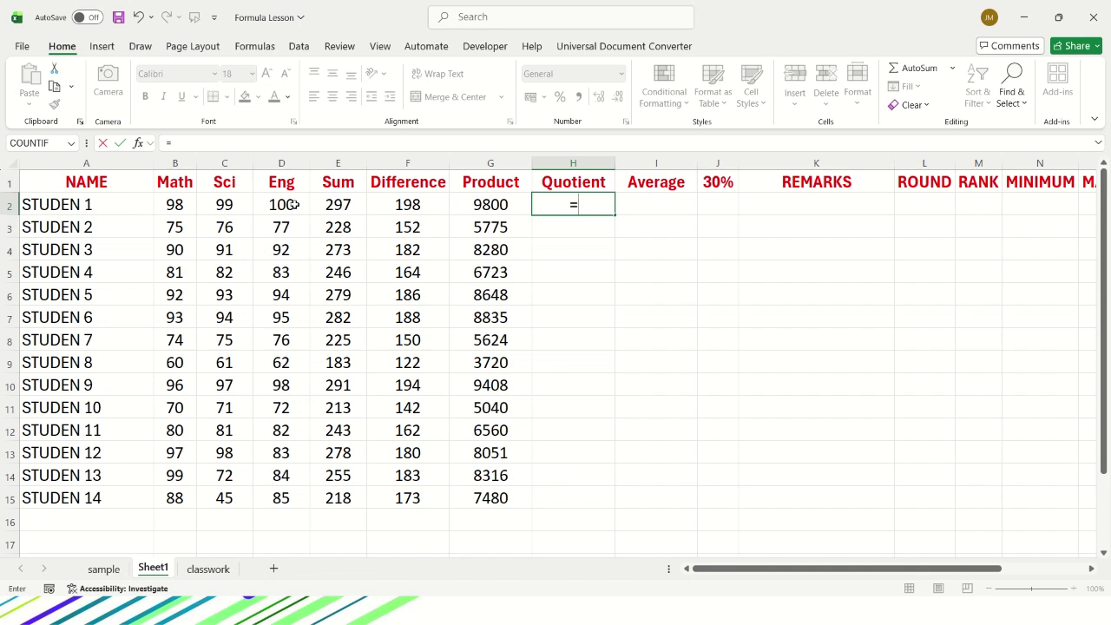
{"action": "left_click", "coordinate": [340, 205]}
{"action": "type", "text": "/"}
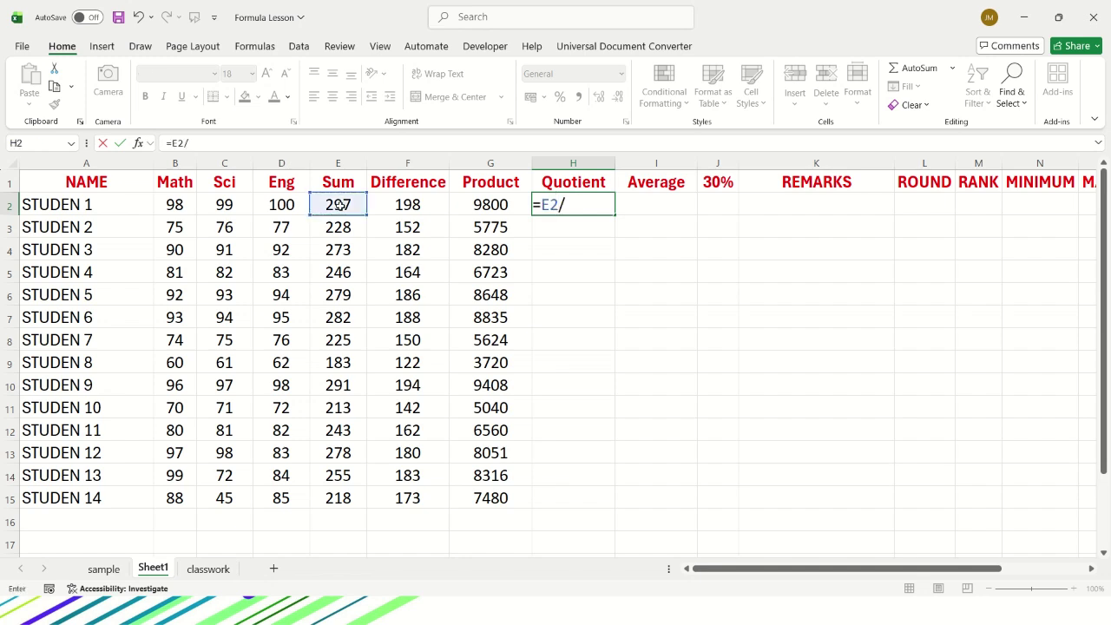
{"action": "left_click", "coordinate": [288, 205]}
{"action": "key", "text": "Return"}
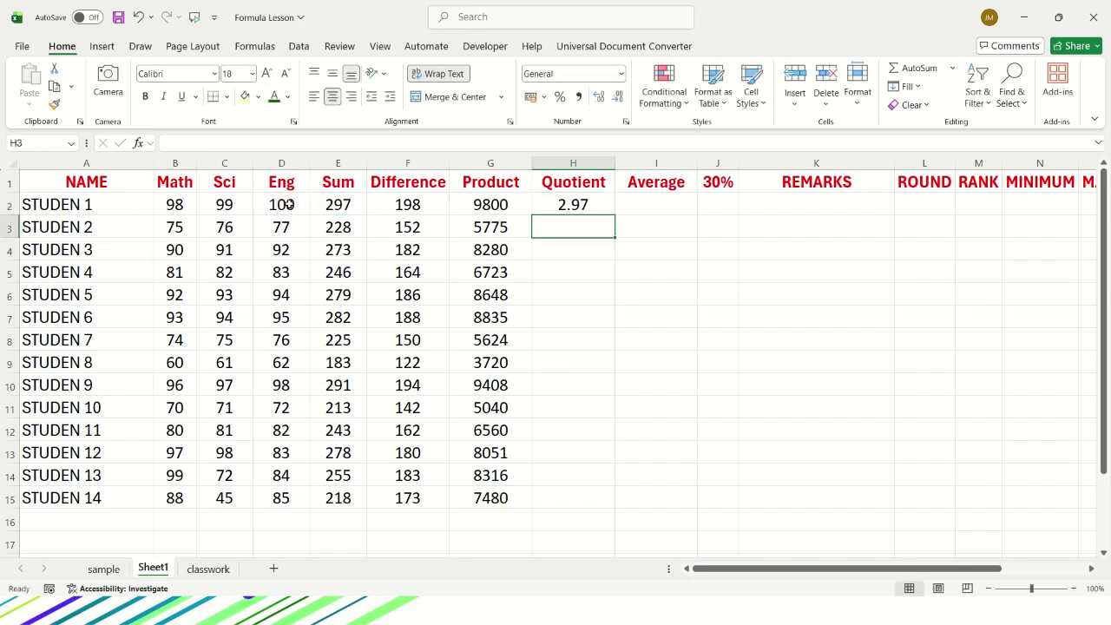
{"action": "left_click", "coordinate": [586, 204]}
{"action": "left_click_drag", "start_coordinate": [615, 214], "coordinate": [614, 507]}
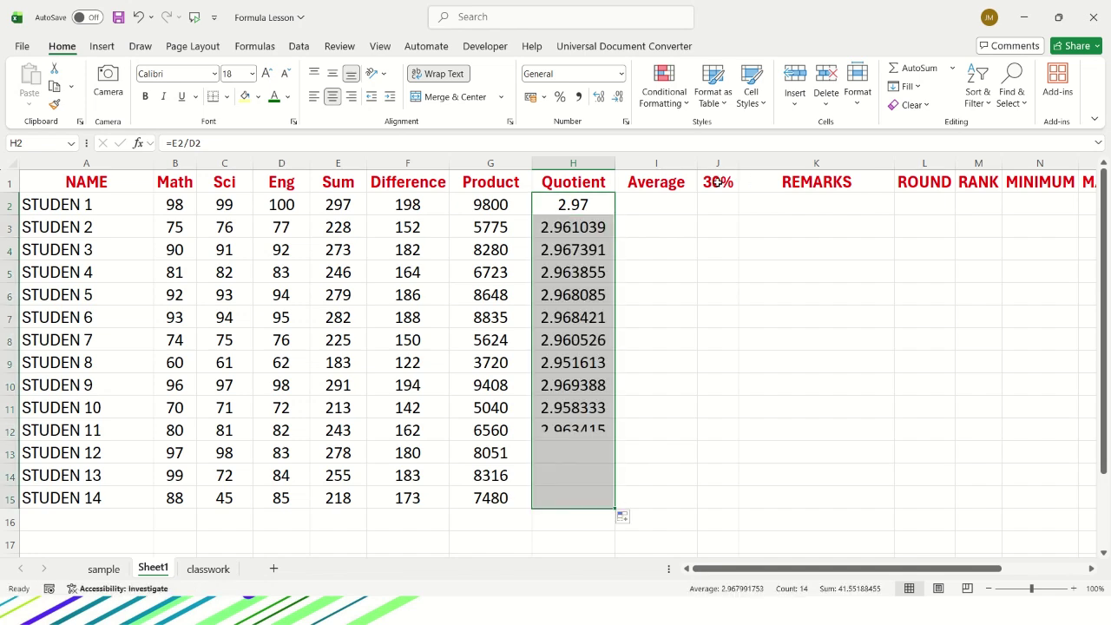
{"action": "left_click", "coordinate": [668, 206]}
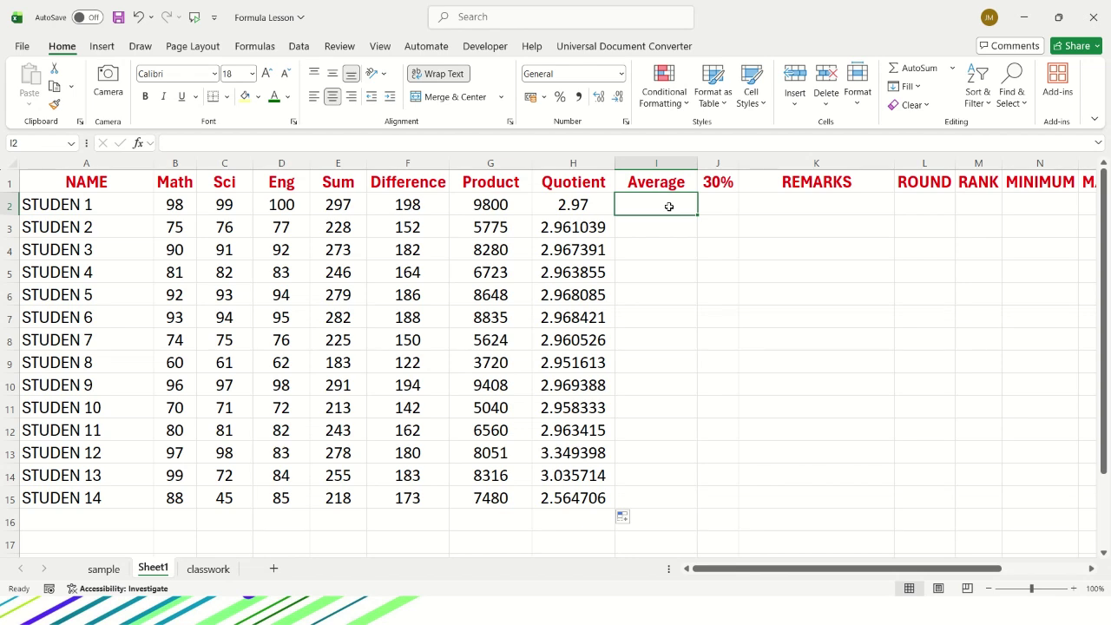
{"action": "type", "text": "'"}
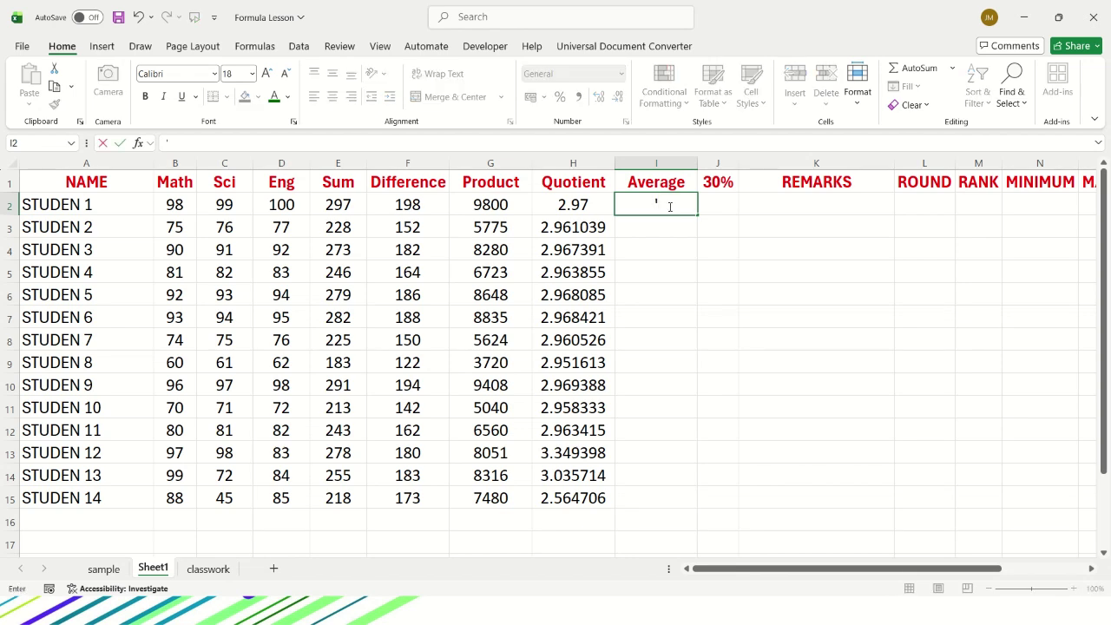
{"action": "type", "text": "+, /"}
{"action": "type", "text": ", ()"}
{"action": "key", "text": "Escape"}
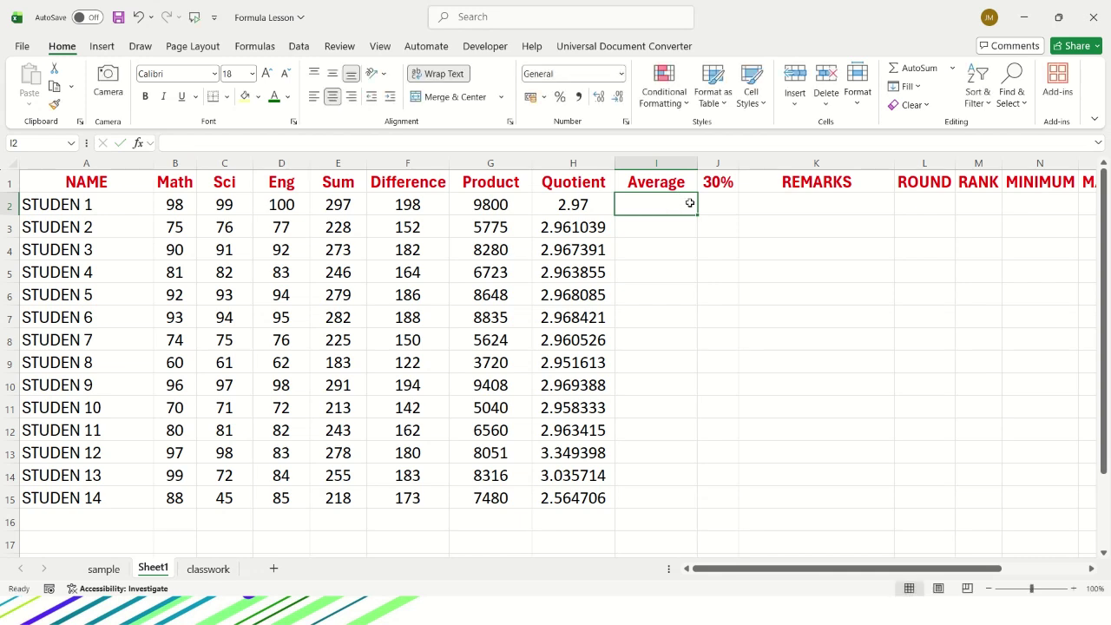
- Enter the Average formula =(B2+C2+D2)/3 in cell I2
{"action": "type", "text": "=("}
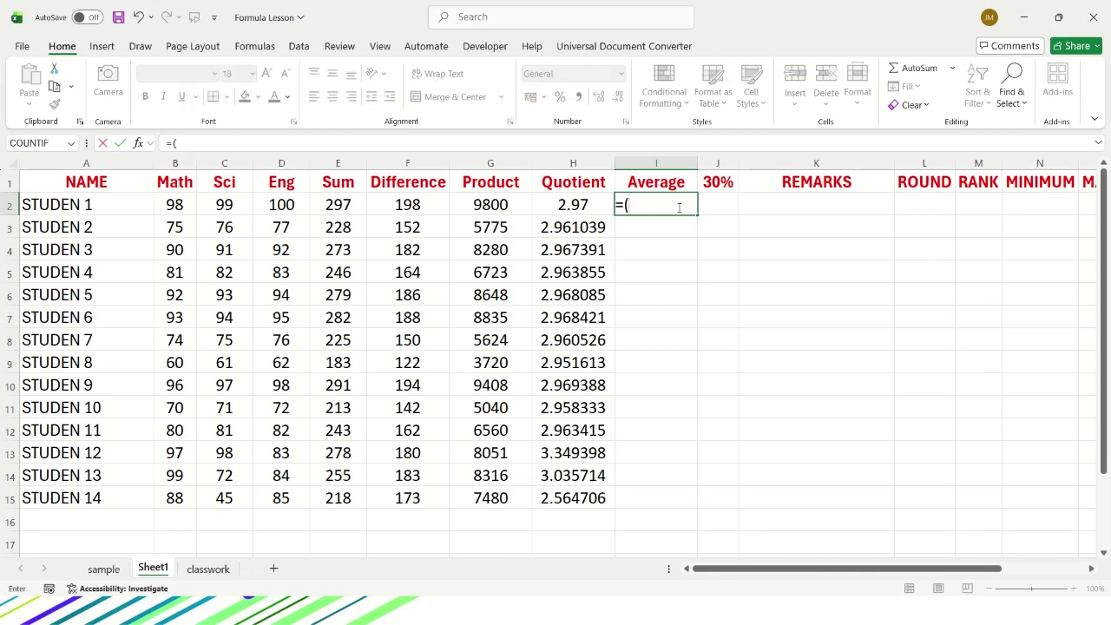
{"action": "left_click", "coordinate": [177, 209]}
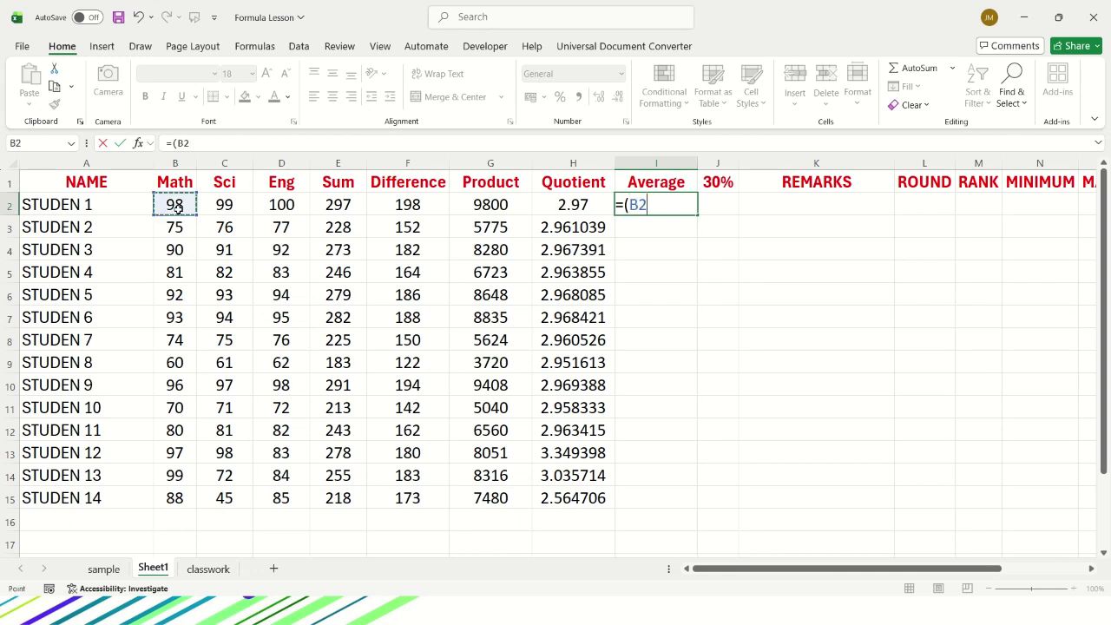
{"action": "type", "text": "+"}
{"action": "left_click", "coordinate": [240, 202]}
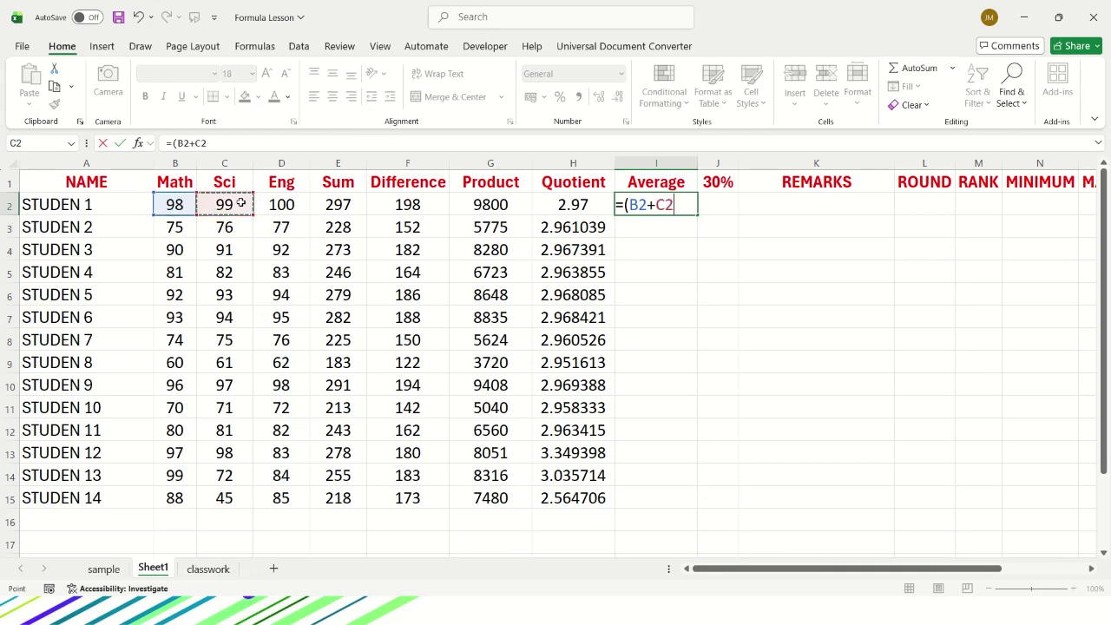
{"action": "type", "text": "+"}
{"action": "left_click", "coordinate": [290, 211]}
{"action": "type", "text": ")"}
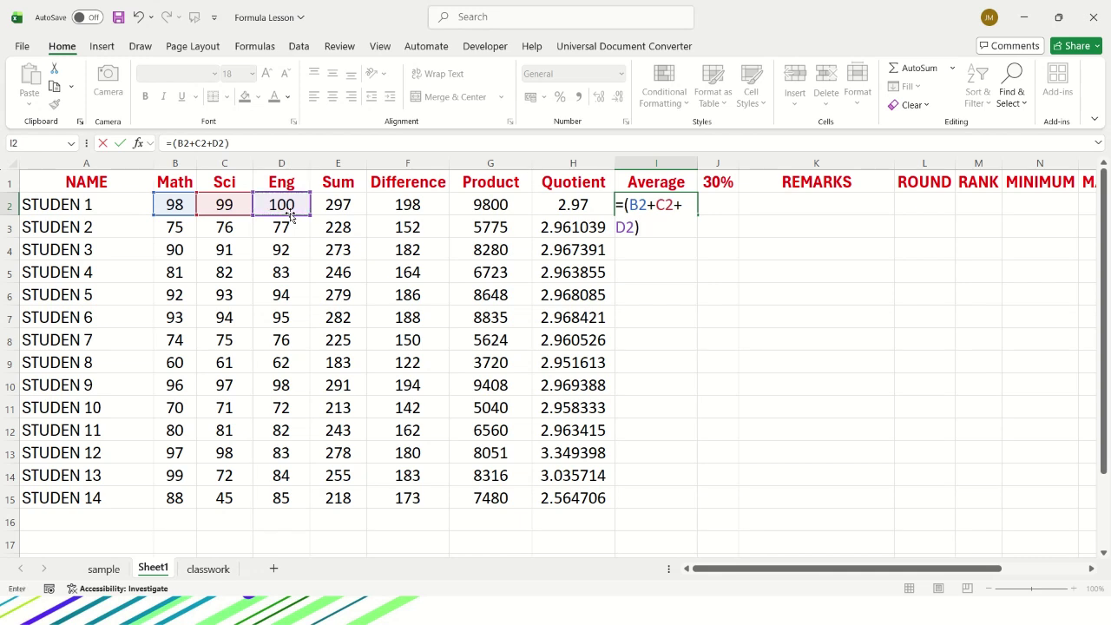
{"action": "type", "text": "/"}
{"action": "key", "text": "Return"}
{"action": "left_click", "coordinate": [666, 204]}
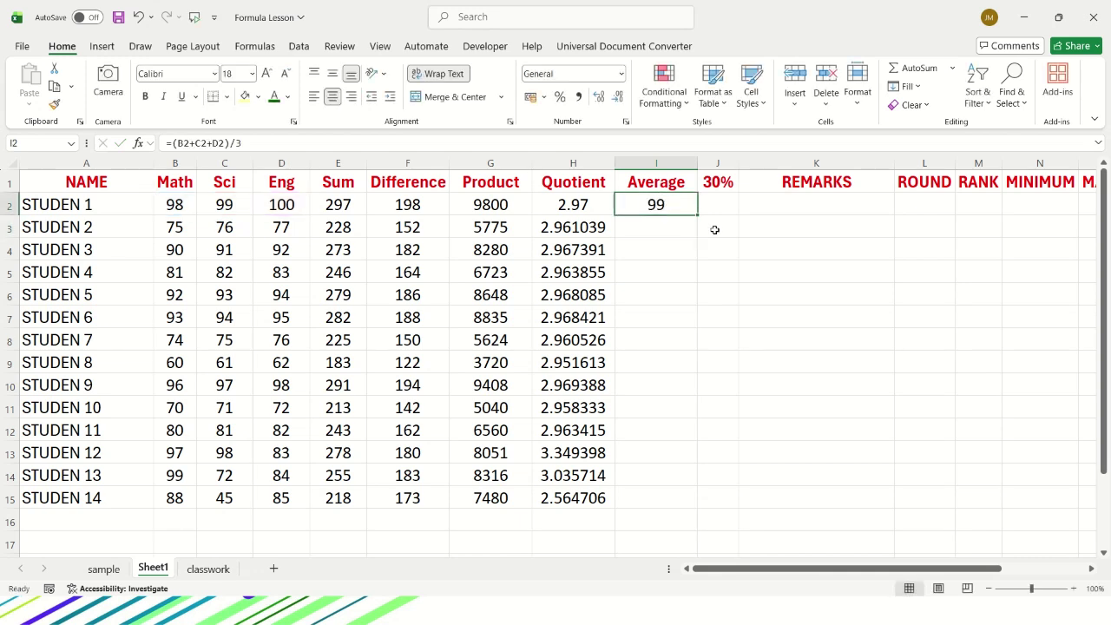
- Enter =AVERAGE(B3:D3) in cell I3 and fill the formula down to I15
{"action": "left_click", "coordinate": [664, 229]}
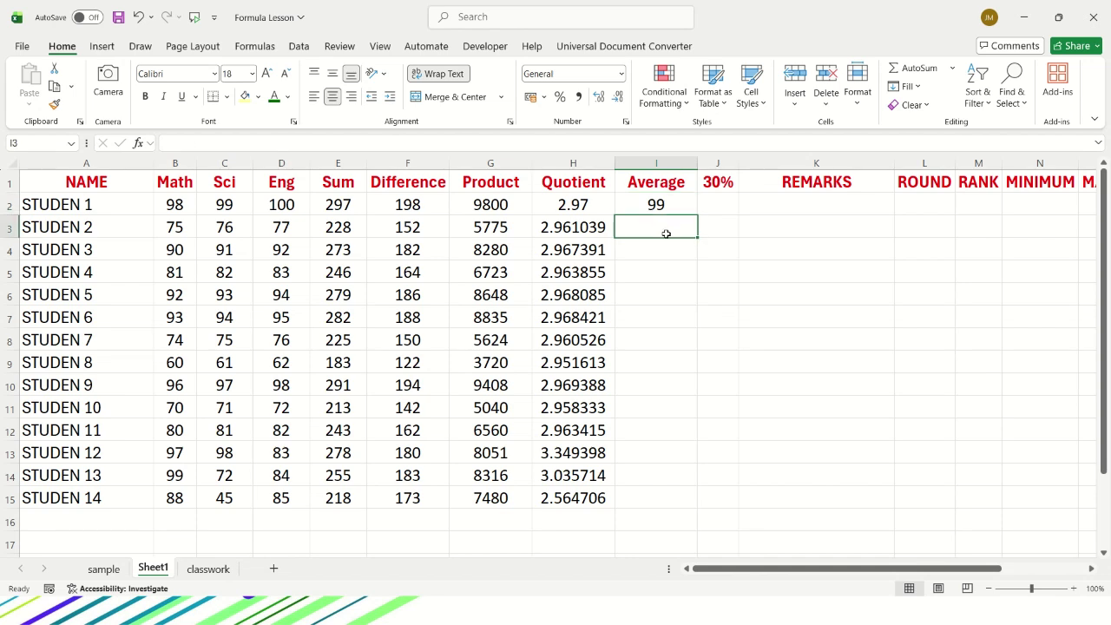
{"action": "type", "text": "="}
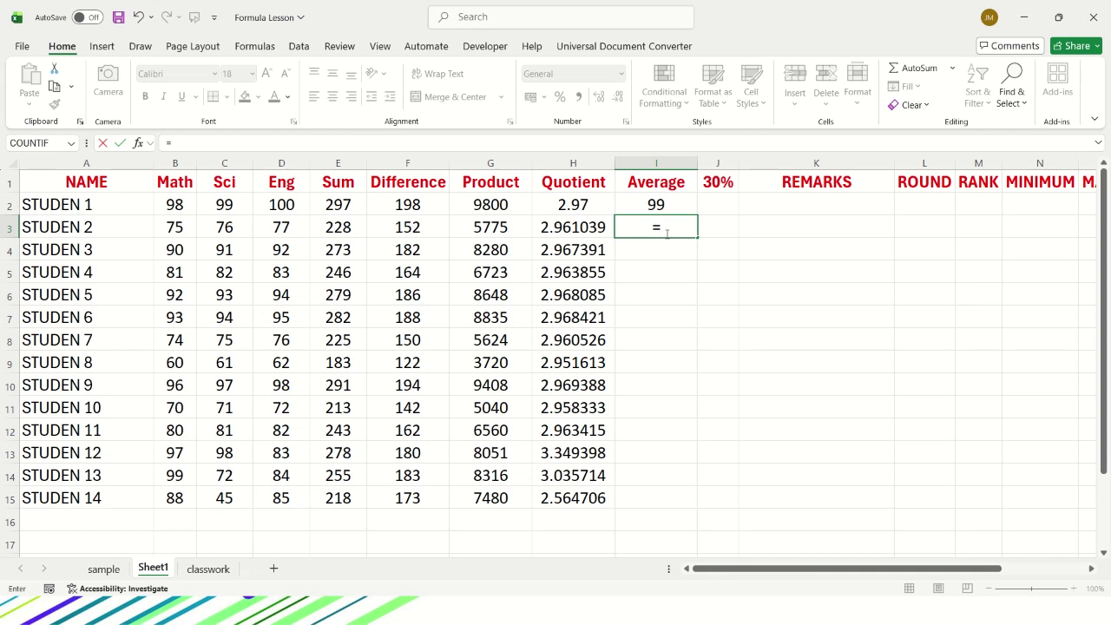
{"action": "type", "text": "av"}
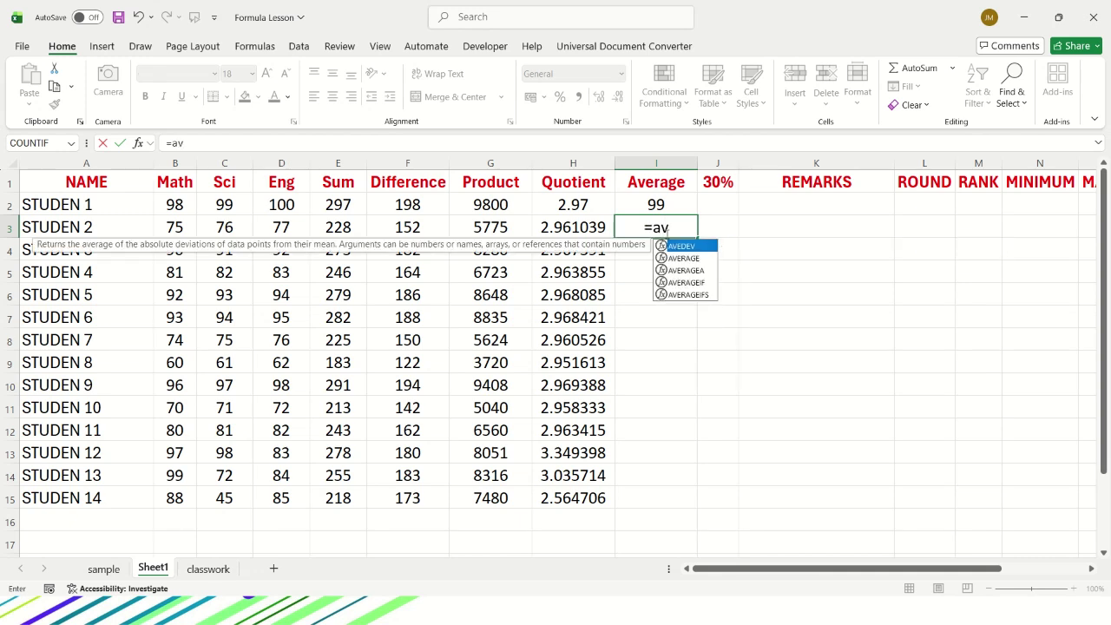
{"action": "type", "text": "erage"}
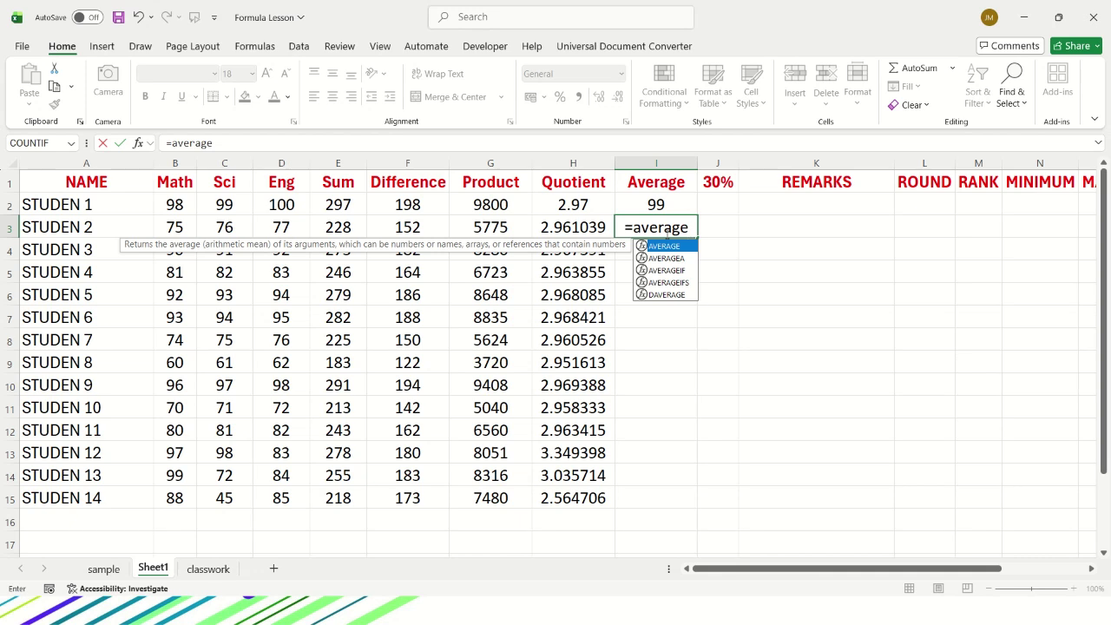
{"action": "type", "text": "("}
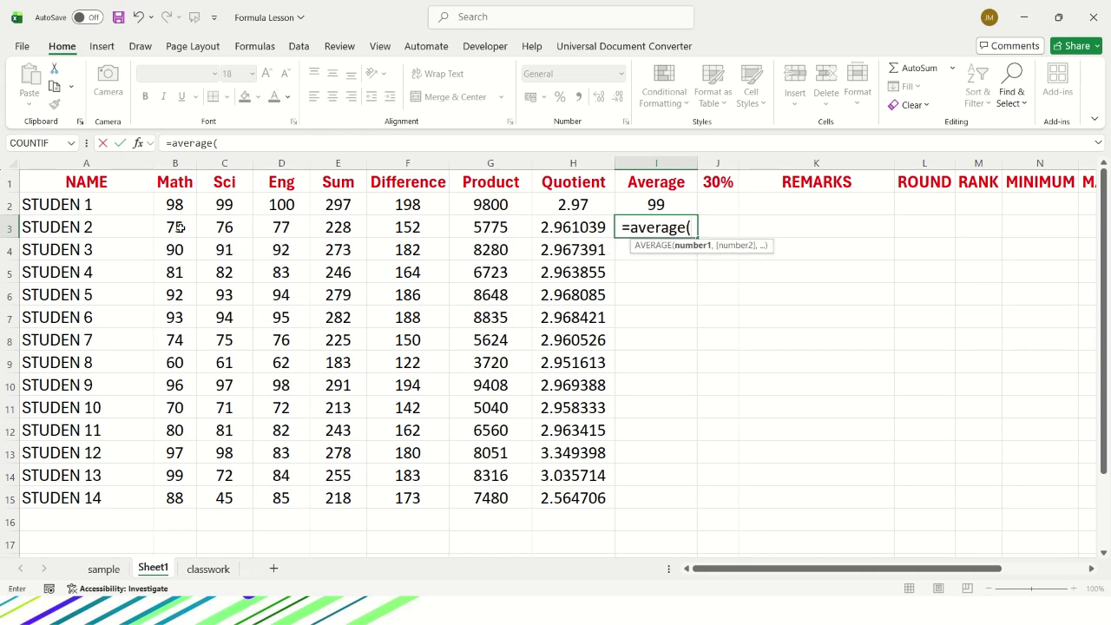
{"action": "left_click_drag", "start_coordinate": [174, 227], "coordinate": [278, 227]}
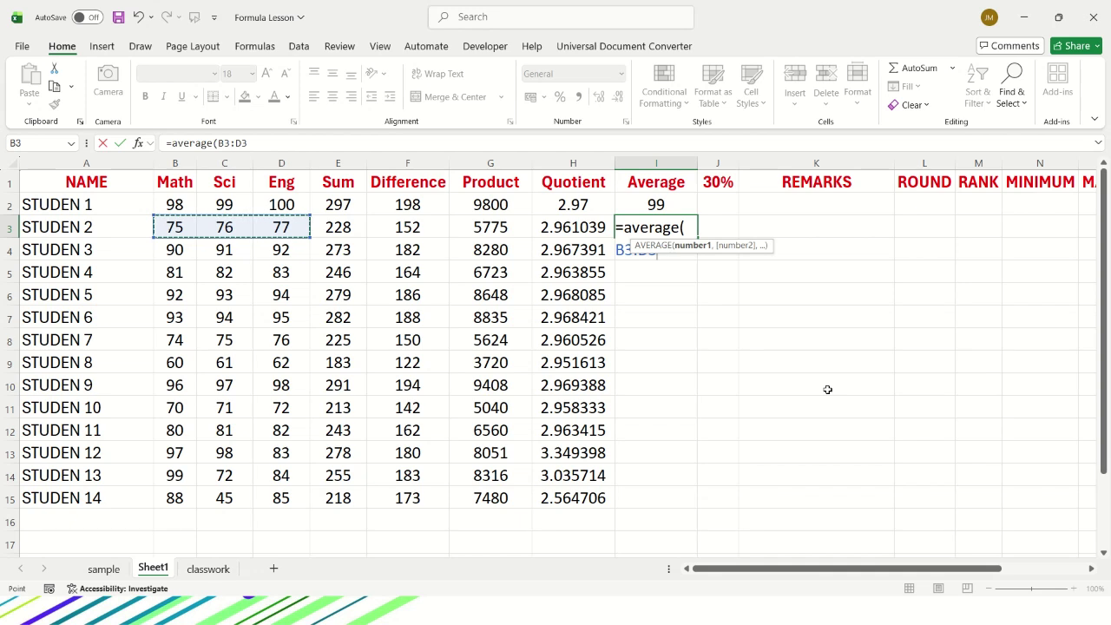
{"action": "key", "text": "Return"}
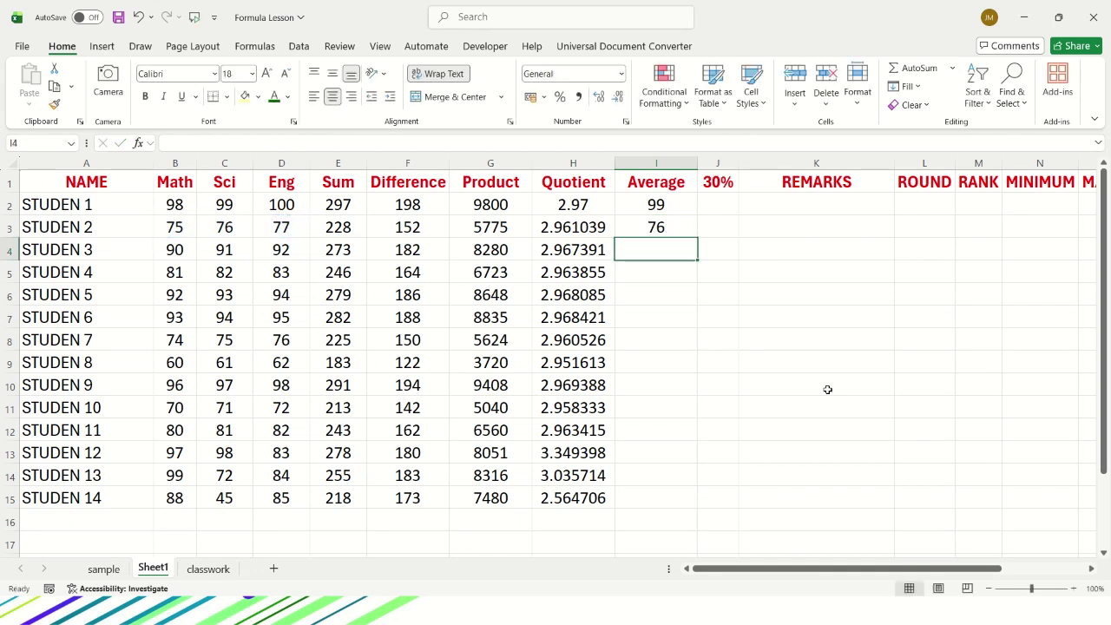
{"action": "left_click", "coordinate": [675, 230]}
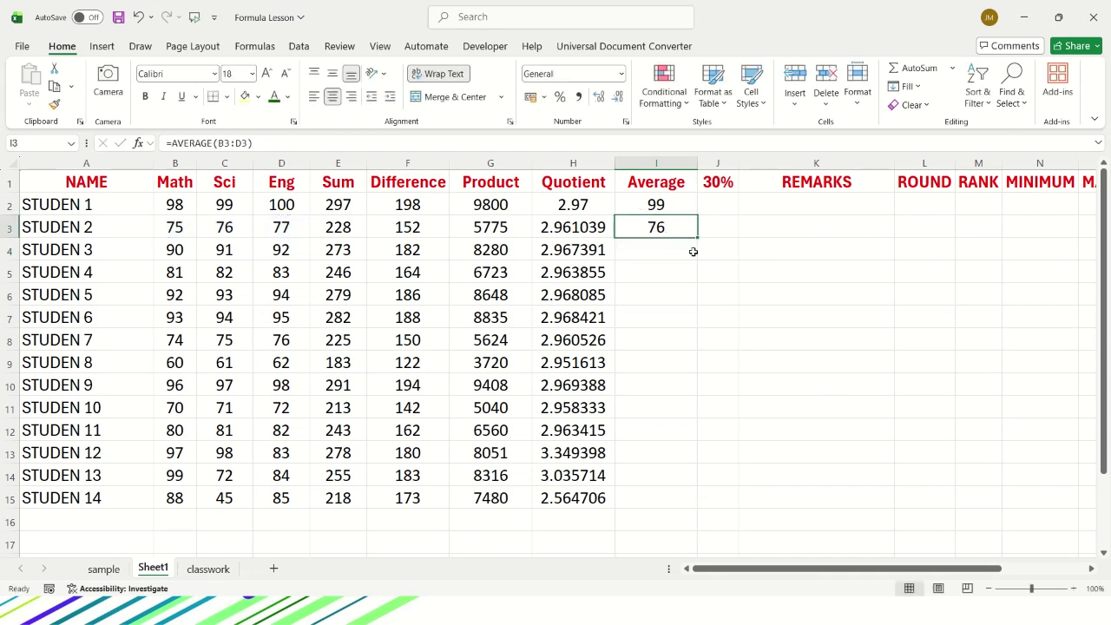
{"action": "left_click_drag", "start_coordinate": [698, 236], "coordinate": [697, 509]}
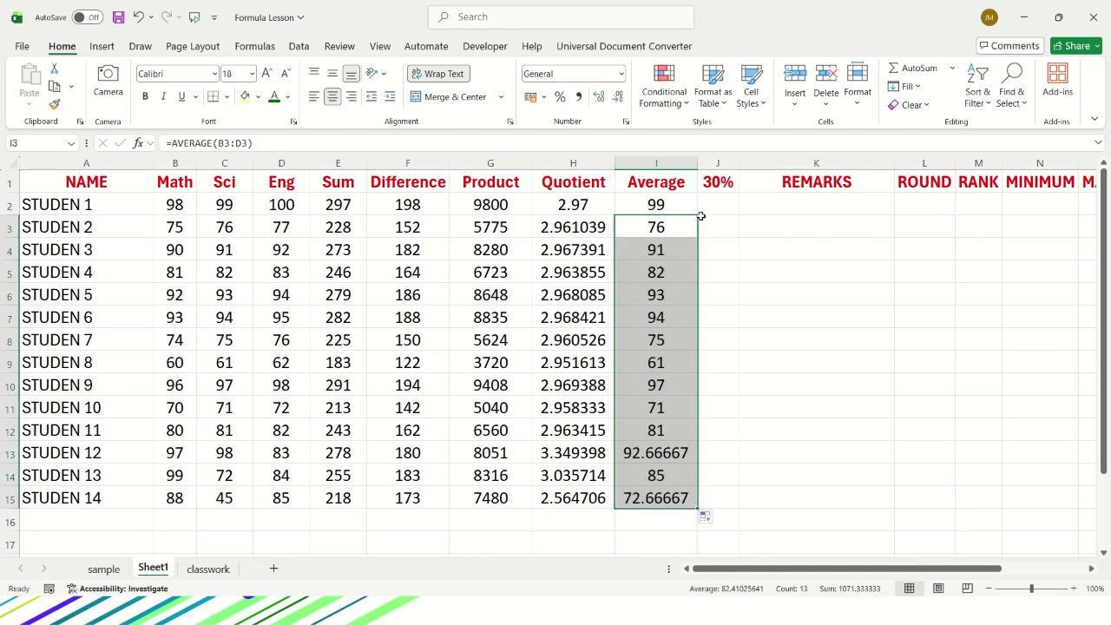
- Widen the 30% column slightly and enter the formula =I2*J1 in cell J2
{"action": "left_click_drag", "start_coordinate": [739, 163], "coordinate": [748, 163]}
{"action": "left_click", "coordinate": [732, 201]}
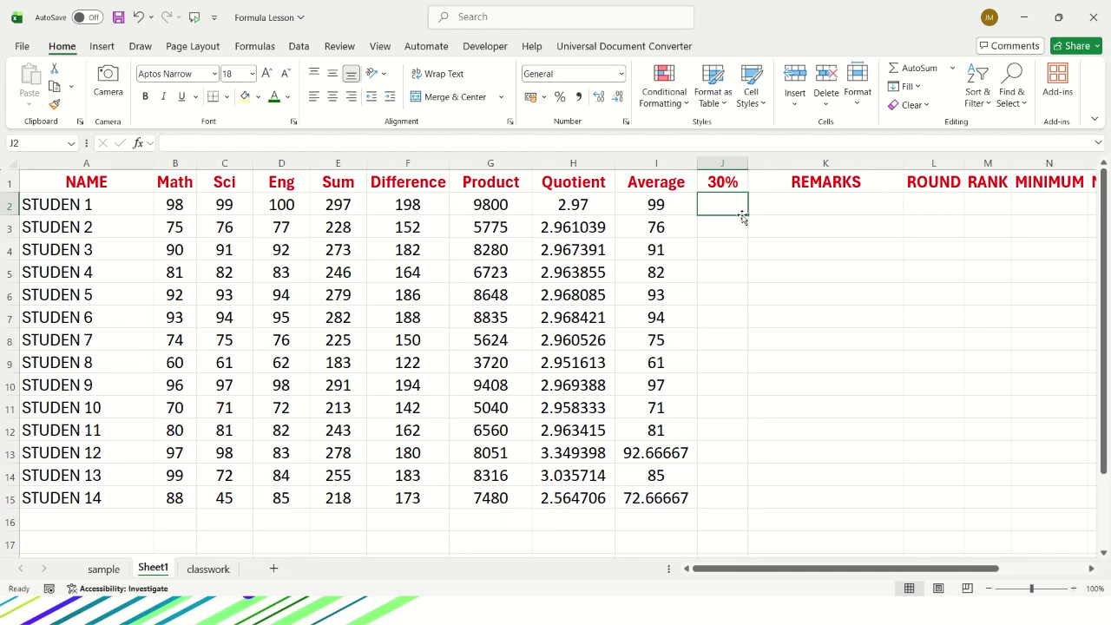
{"action": "type", "text": "="}
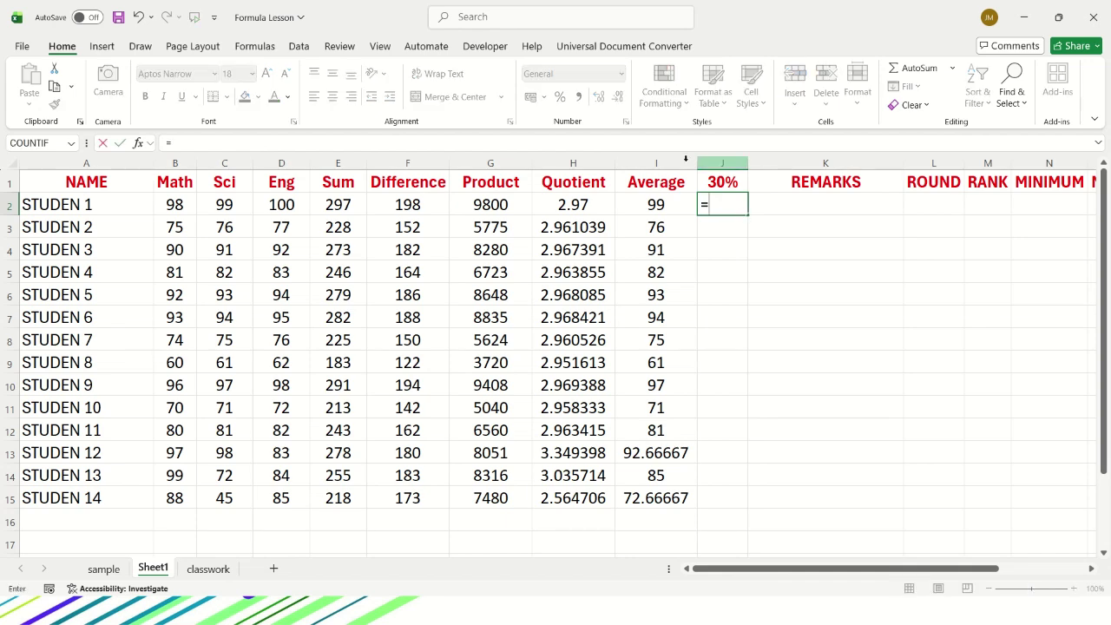
{"action": "left_click", "coordinate": [662, 210]}
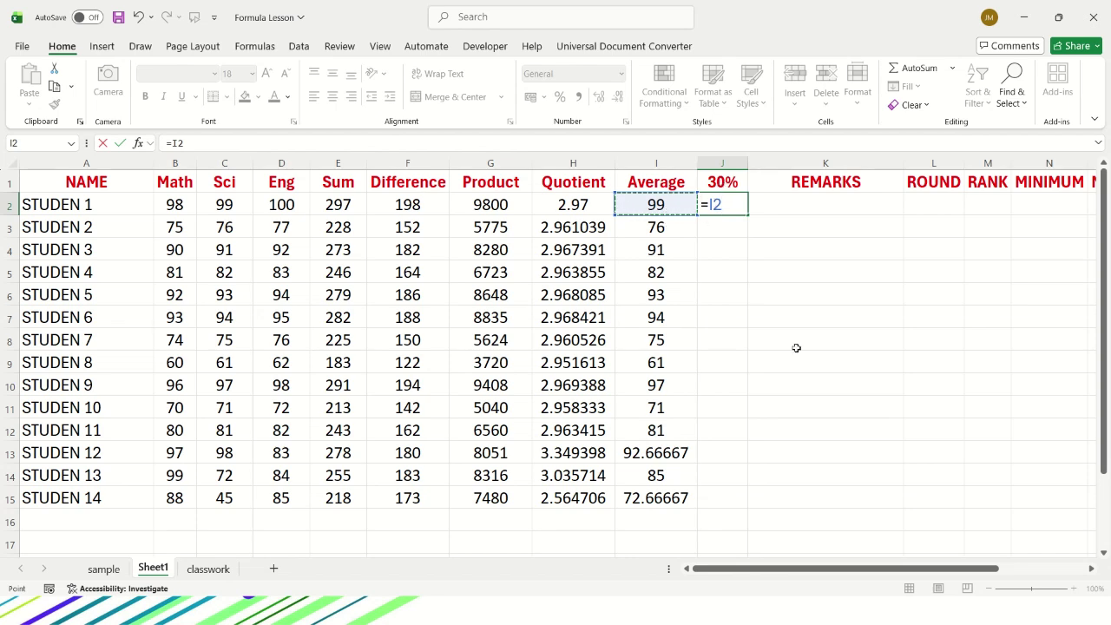
{"action": "type", "text": "*"}
{"action": "left_click", "coordinate": [735, 180]}
{"action": "key", "text": "Return"}
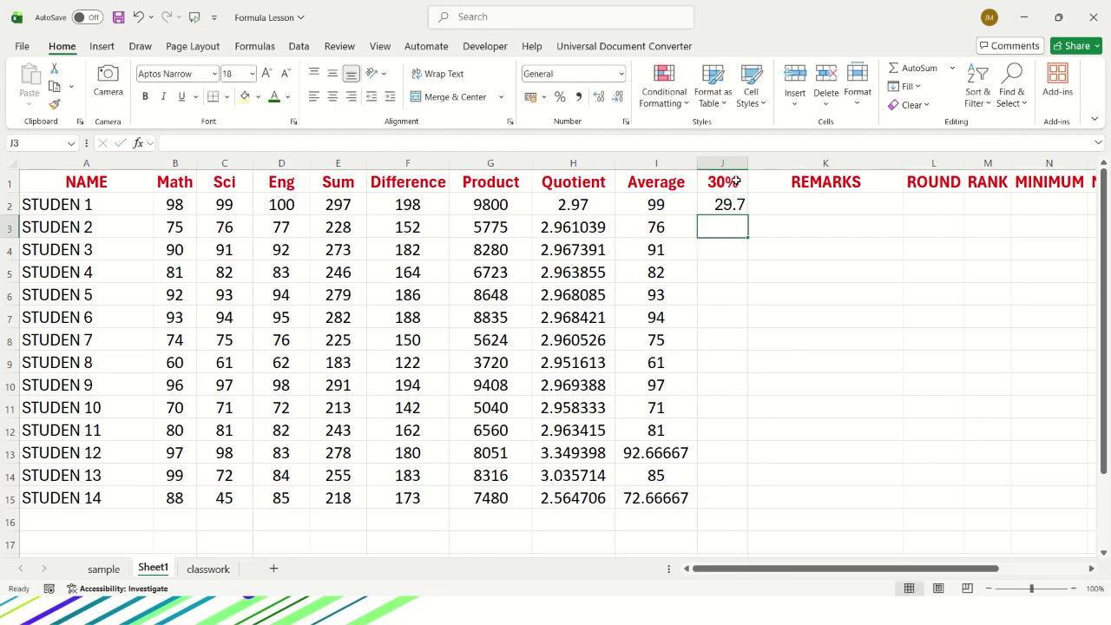
- Fill the 30% formula from J2 down to J15
{"action": "left_click", "coordinate": [724, 208]}
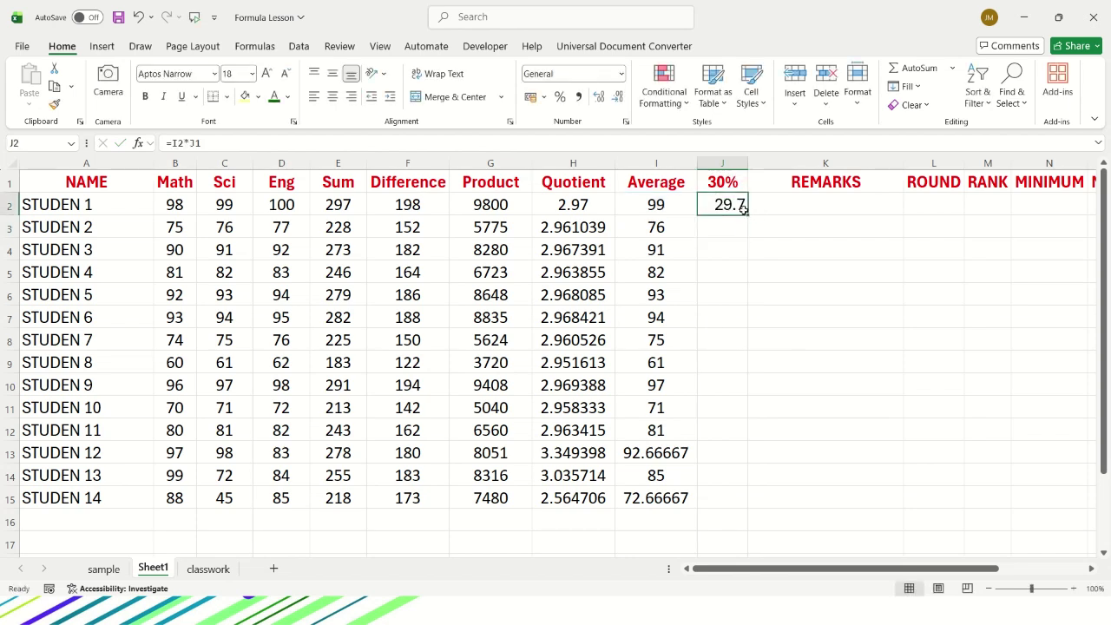
{"action": "left_click_drag", "start_coordinate": [746, 214], "coordinate": [754, 513]}
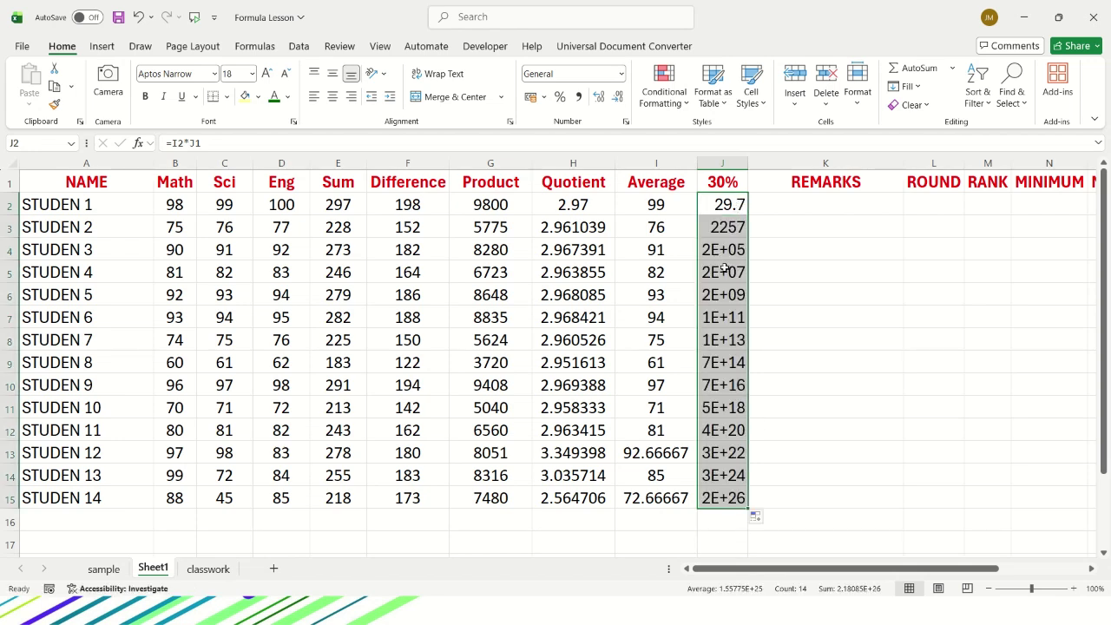
- Examine which cells the filled 30% formulas in J2, J3 and J4 refer to
{"action": "left_click", "coordinate": [735, 205]}
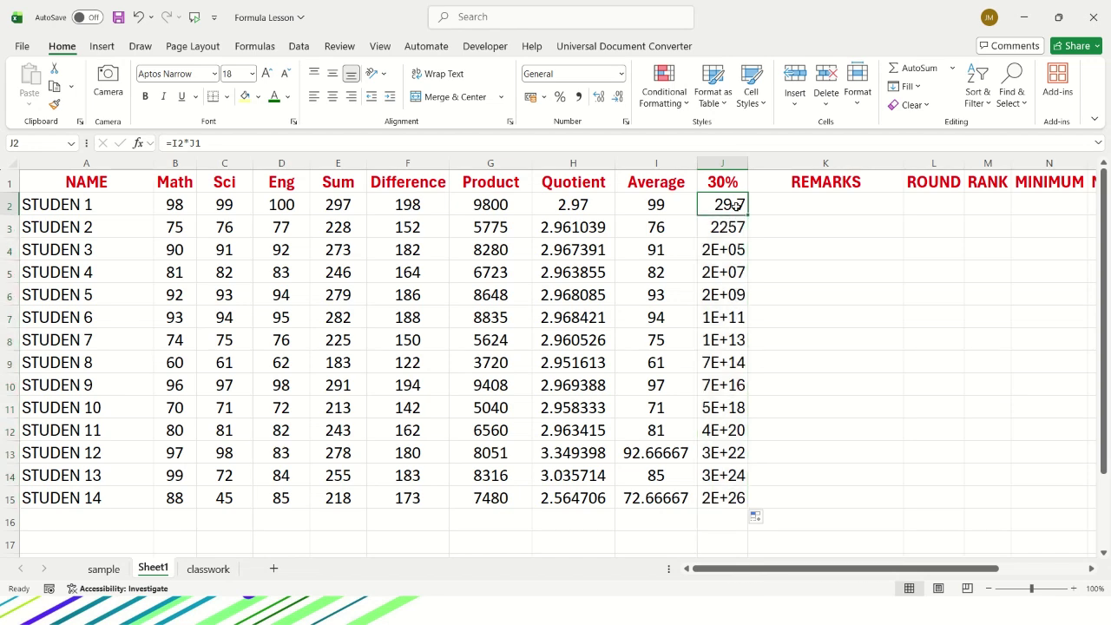
{"action": "left_click", "coordinate": [213, 142]}
{"action": "double_click", "coordinate": [196, 142]}
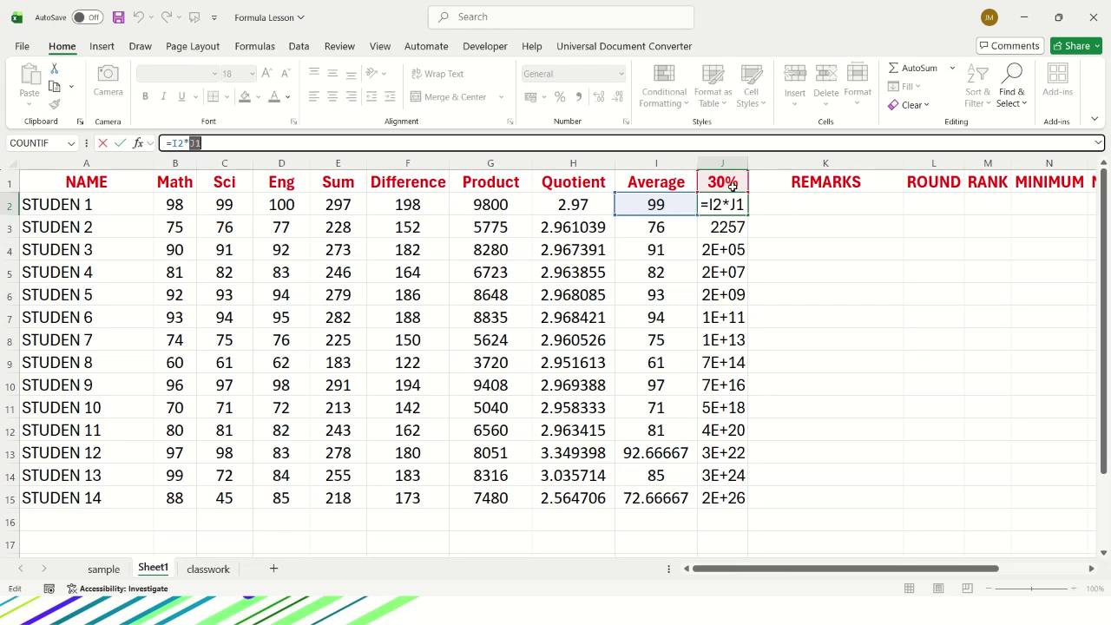
{"action": "key", "text": "ctrl+Return"}
{"action": "left_click", "coordinate": [722, 231]}
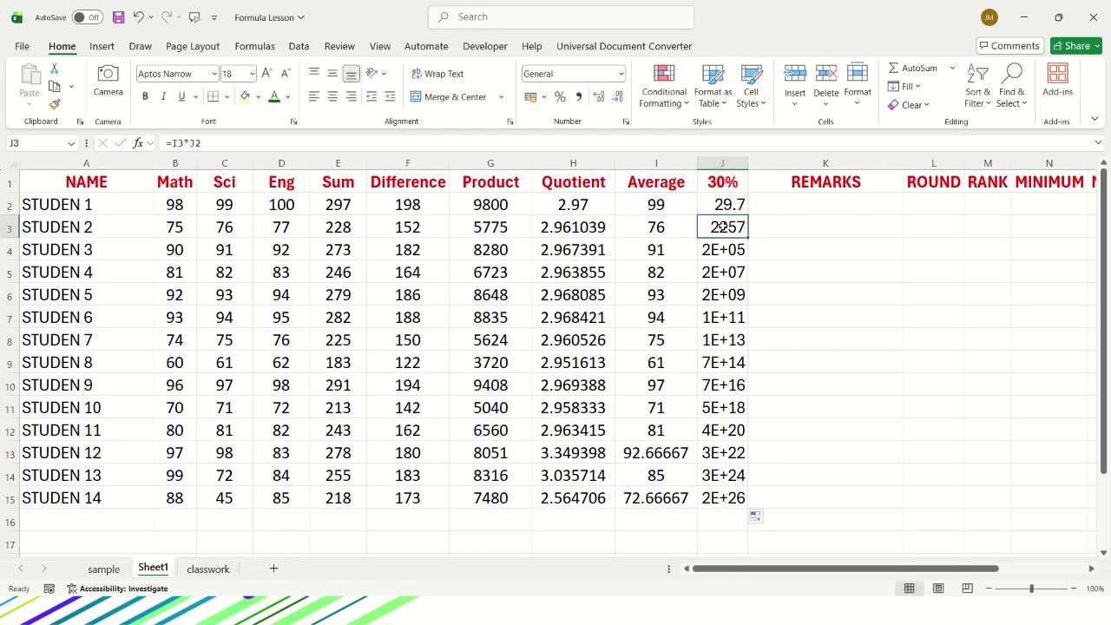
{"action": "left_click", "coordinate": [209, 143]}
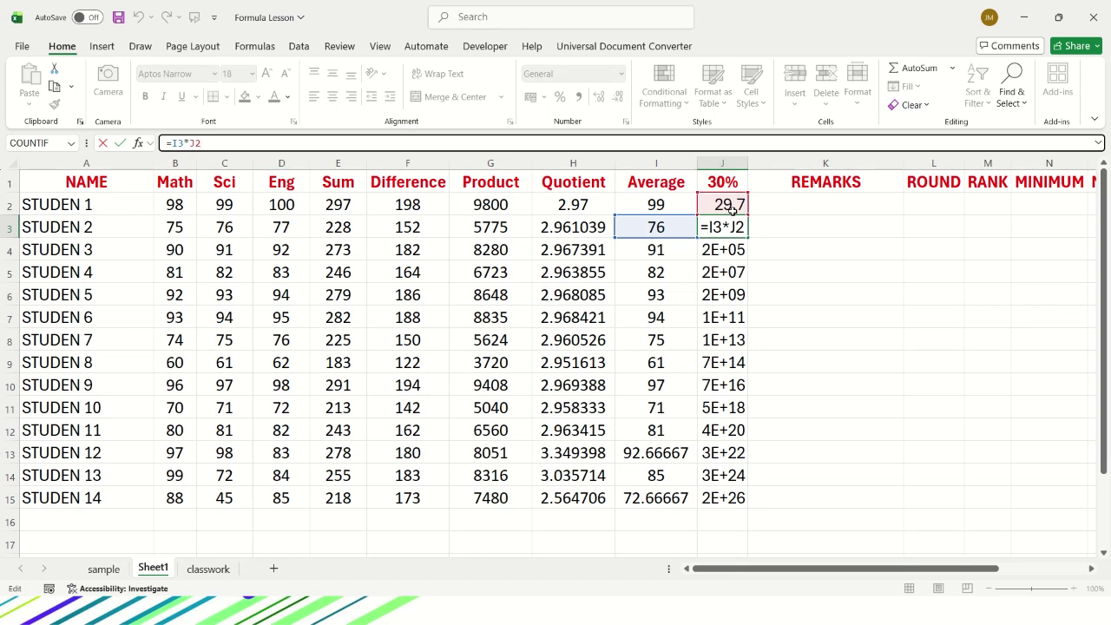
{"action": "key", "text": "ctrl+Return"}
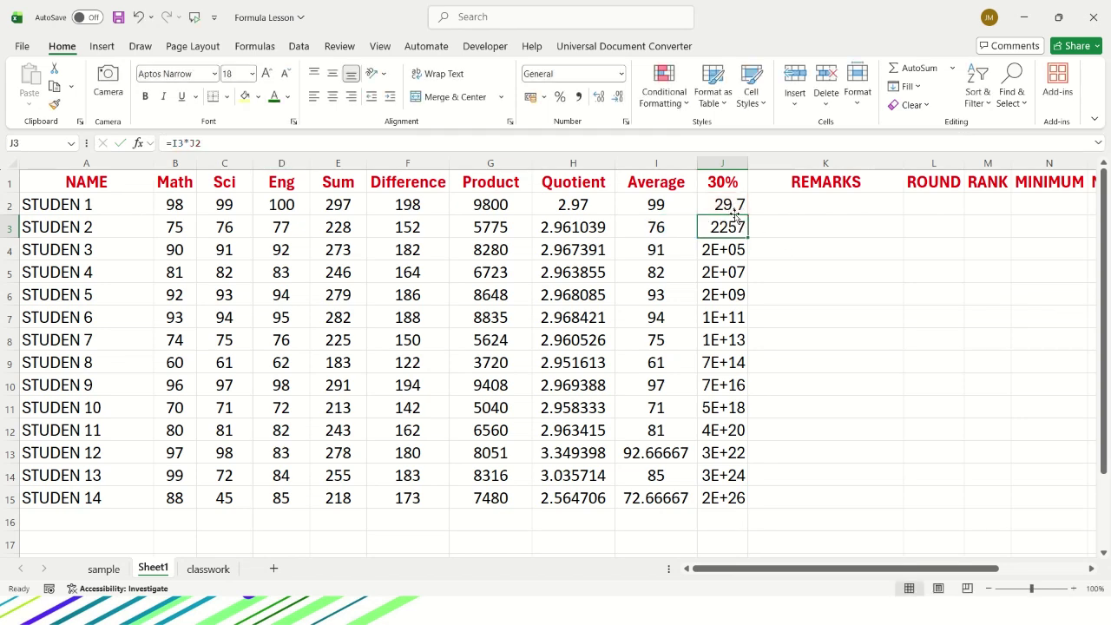
{"action": "left_click", "coordinate": [733, 249]}
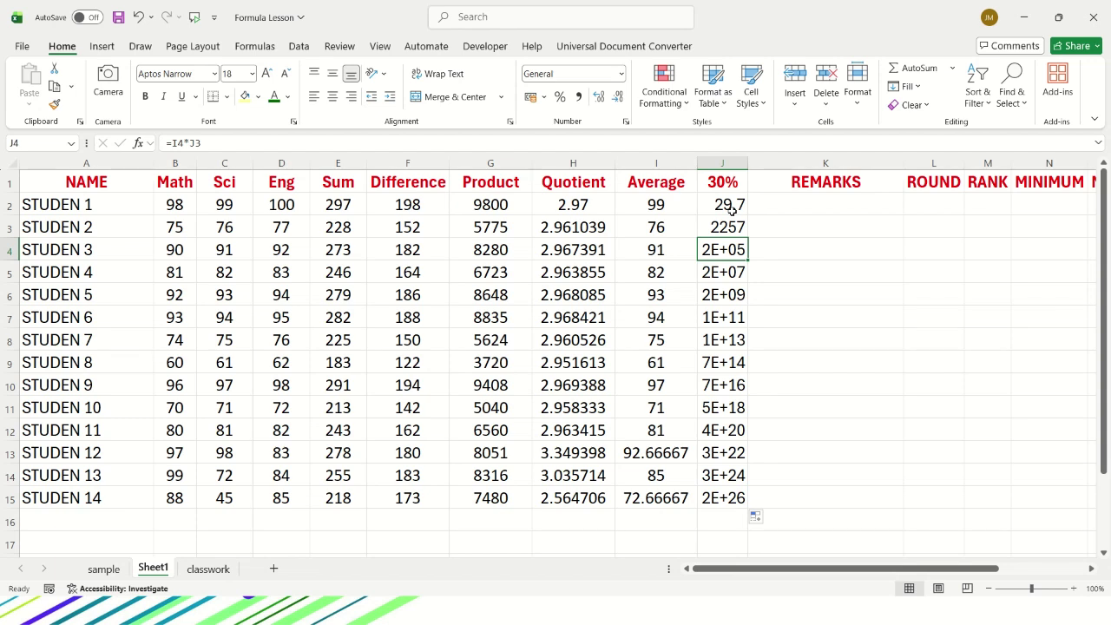
- Change the formula in J2 to =I2*$J$1 and fill it down to J15
{"action": "left_click", "coordinate": [726, 202]}
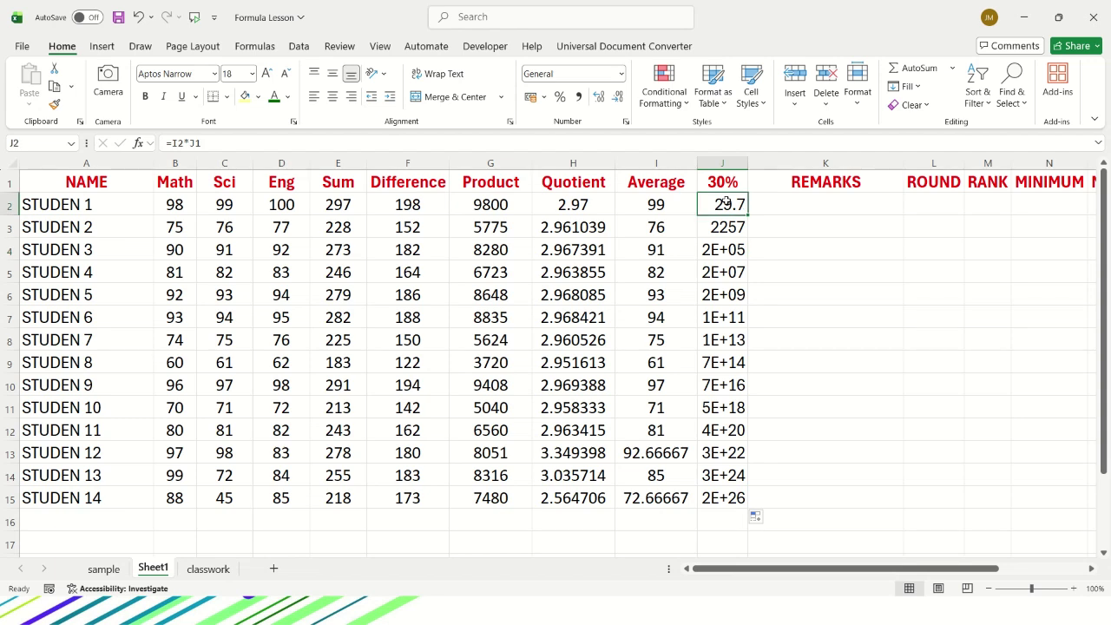
{"action": "left_click", "coordinate": [185, 143]}
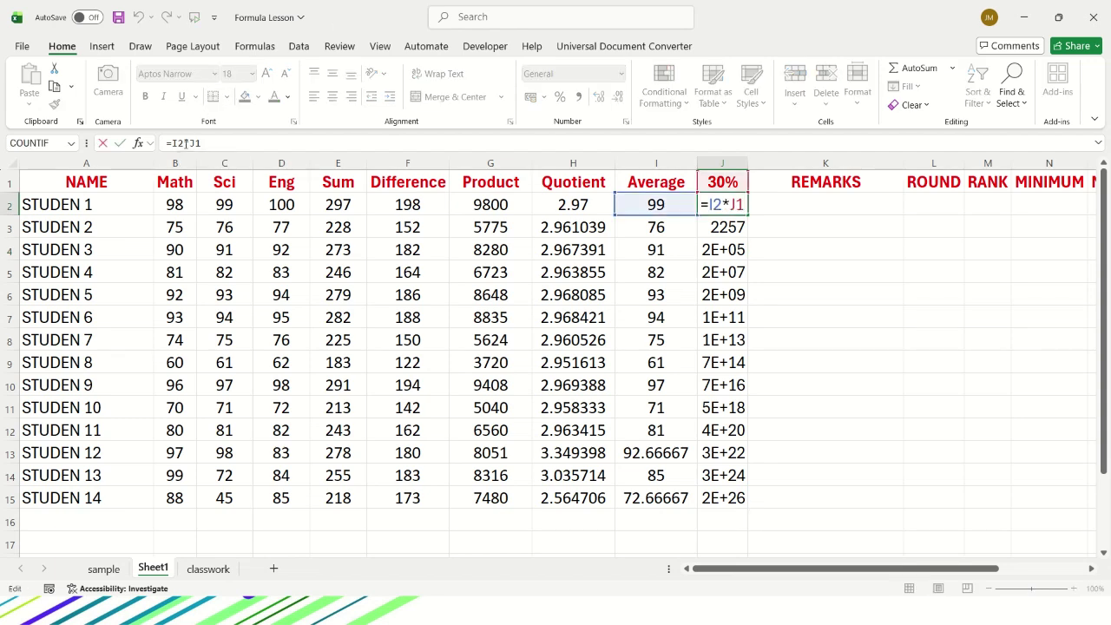
{"action": "left_click", "coordinate": [730, 205]}
{"action": "type", "text": "$"}
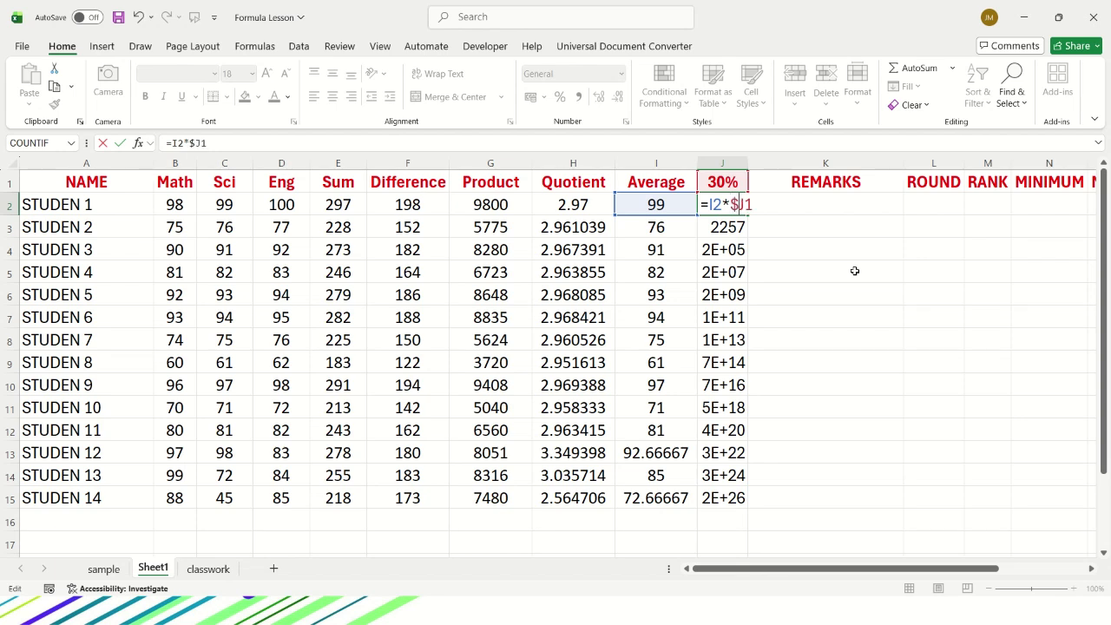
{"action": "key", "text": "Right"}
{"action": "type", "text": "#"}
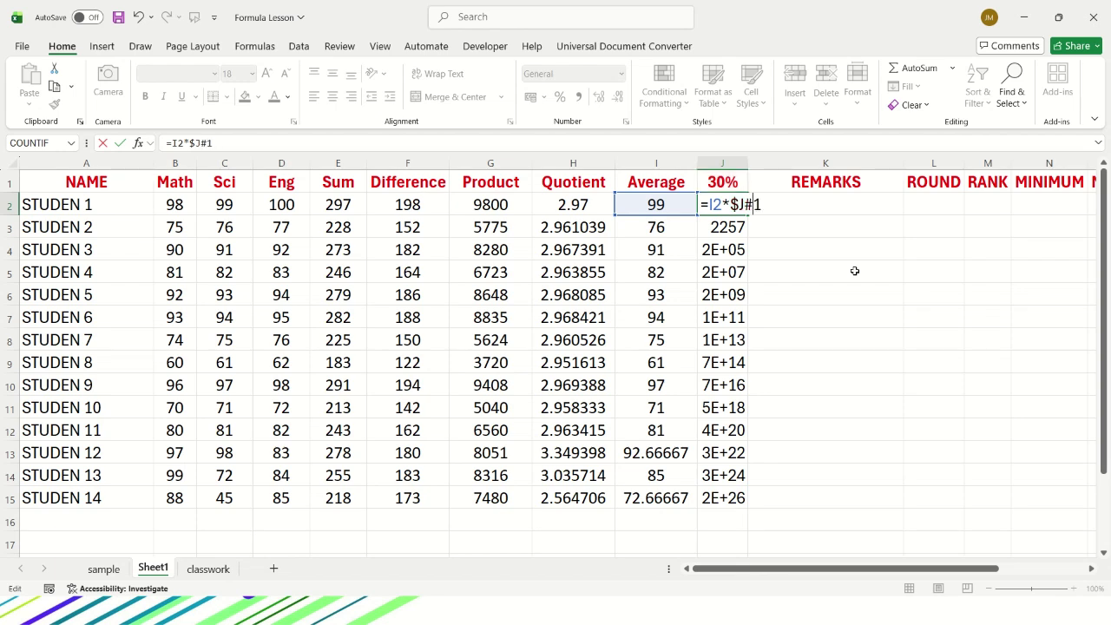
{"action": "key", "text": "BackSpace"}
{"action": "type", "text": "$"}
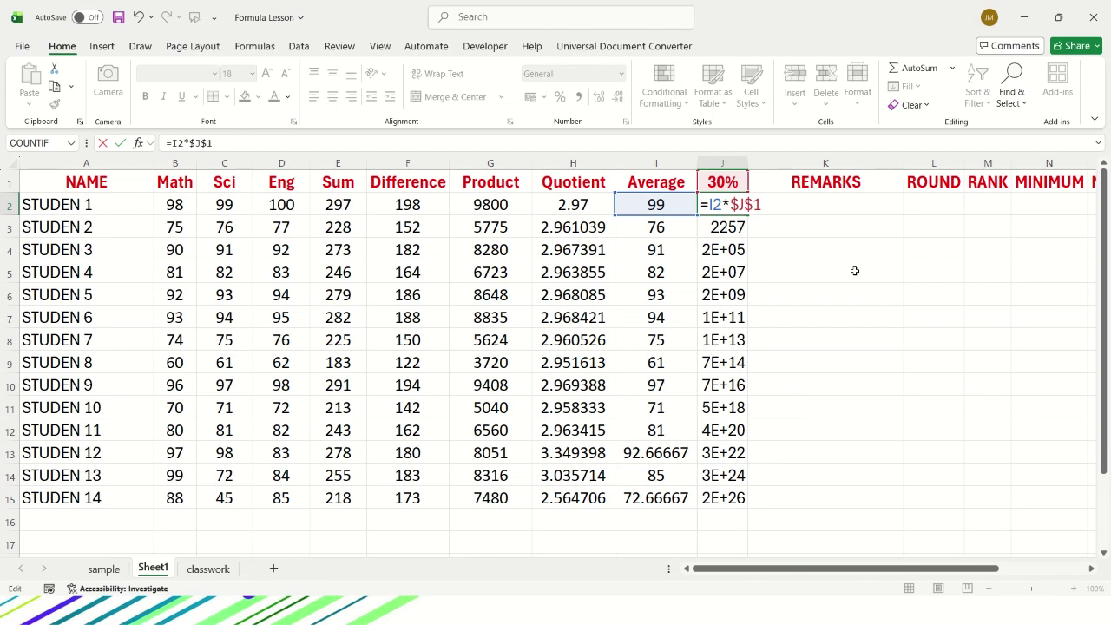
{"action": "key", "text": "Return"}
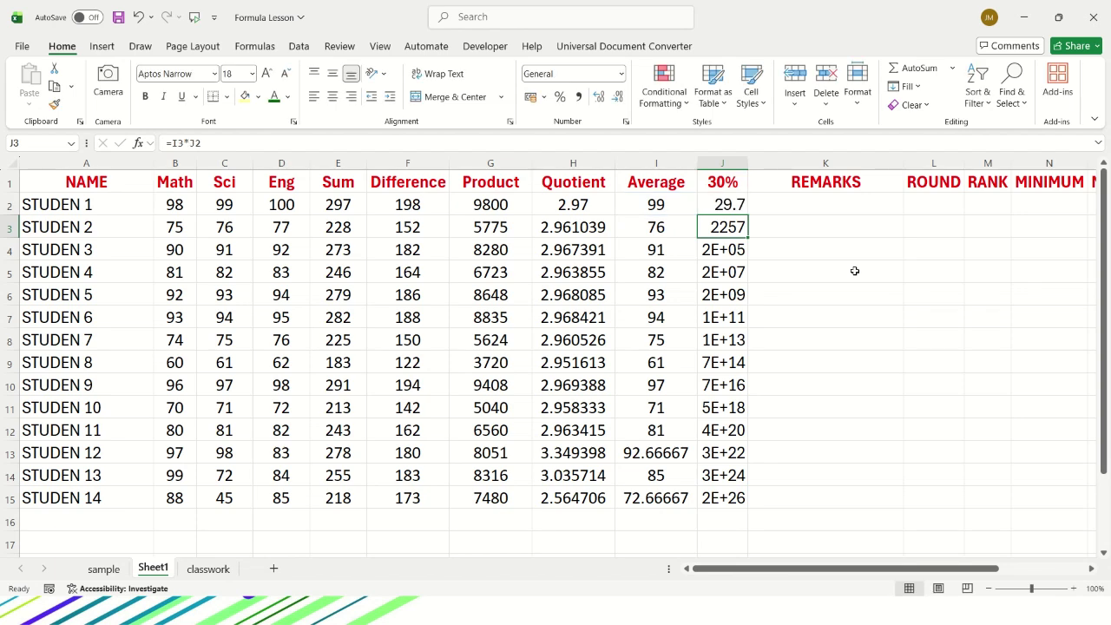
{"action": "left_click", "coordinate": [734, 206]}
{"action": "left_click_drag", "start_coordinate": [747, 216], "coordinate": [754, 504]}
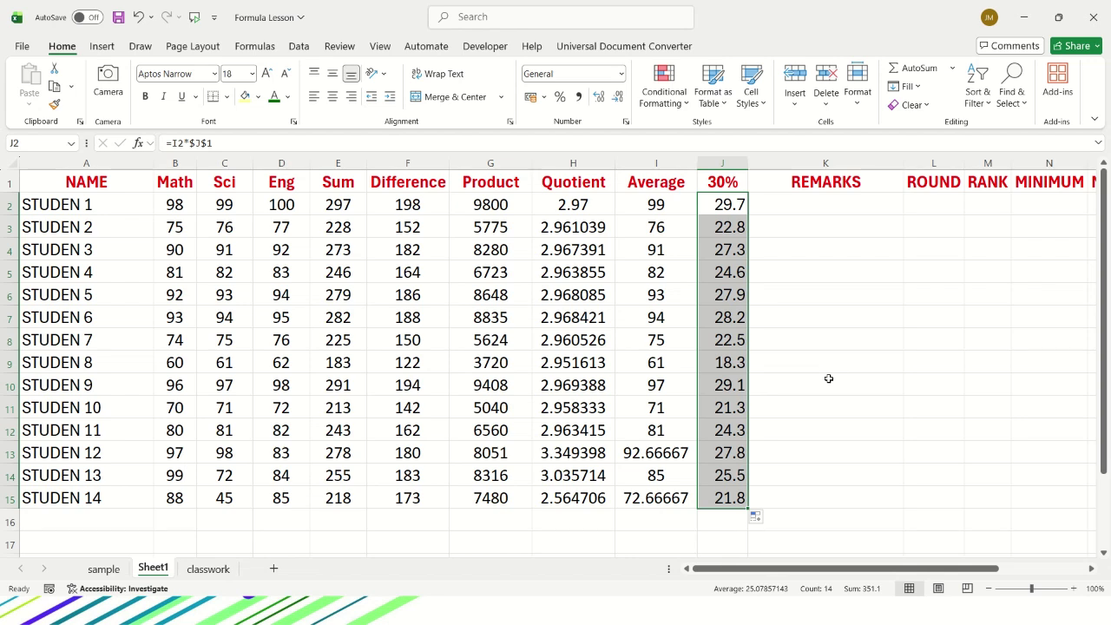
- Check the cell references in the refilled 30% formulas in J3 and J4
{"action": "left_click", "coordinate": [732, 226]}
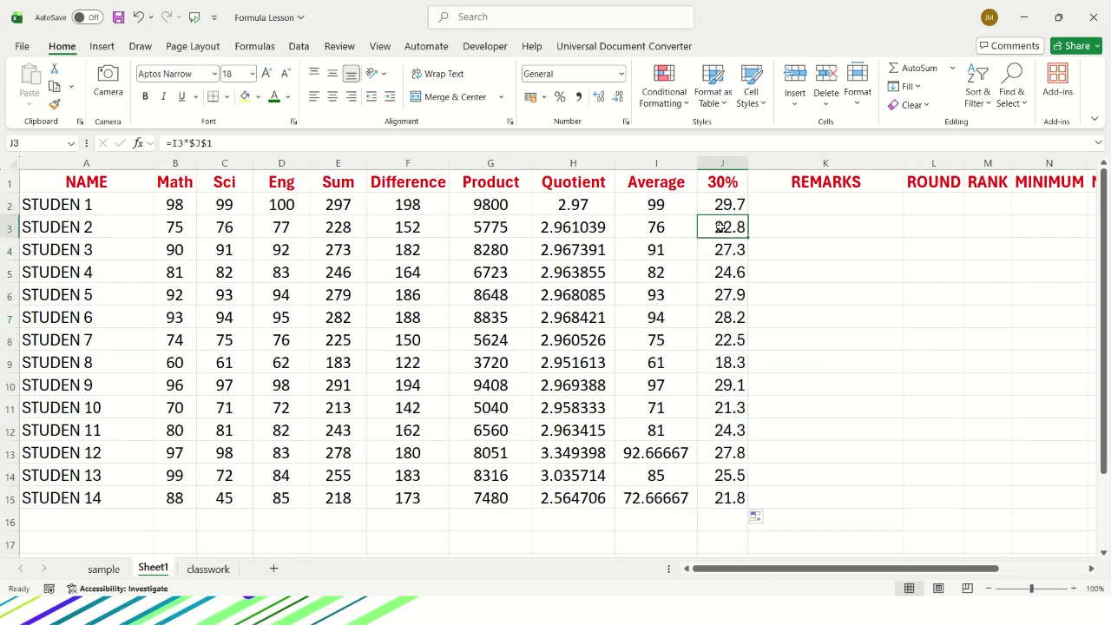
{"action": "left_click", "coordinate": [216, 142]}
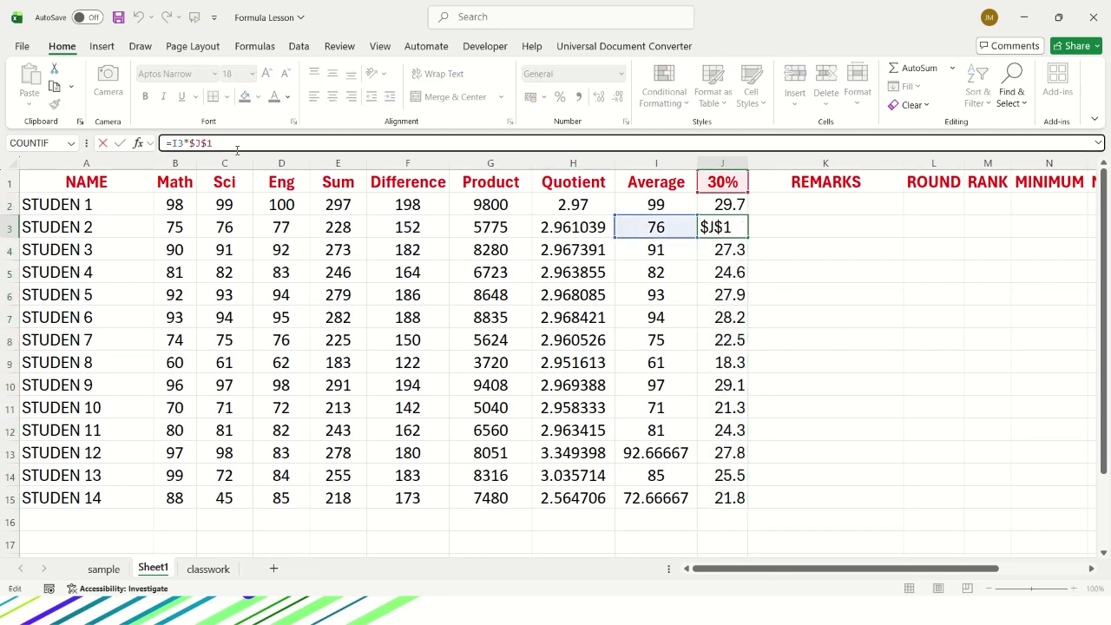
{"action": "left_click", "coordinate": [735, 253]}
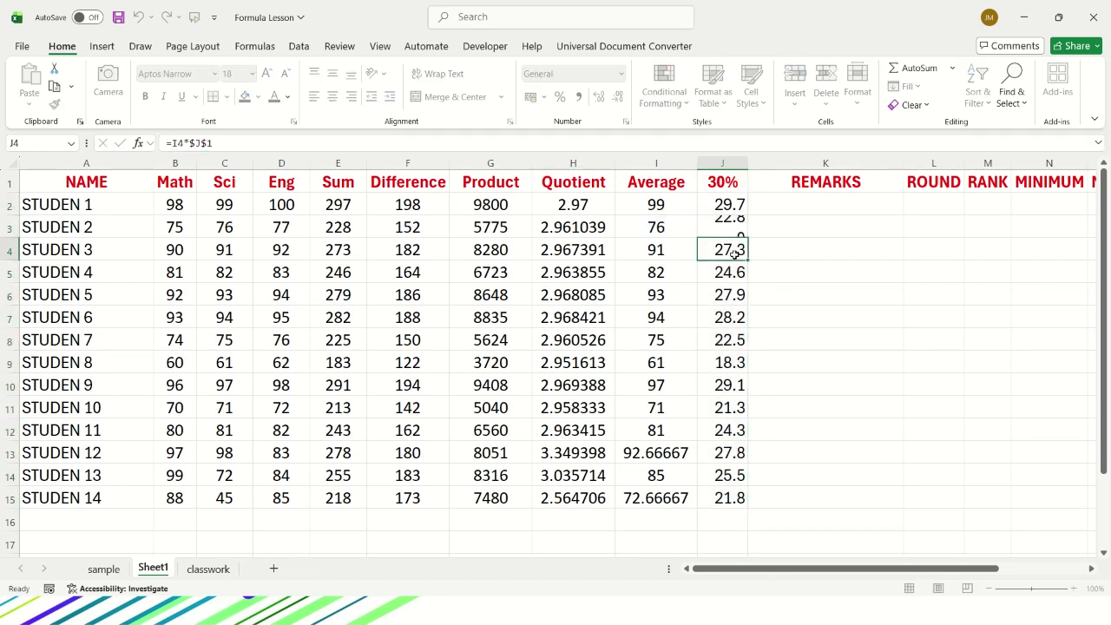
{"action": "left_click", "coordinate": [248, 141]}
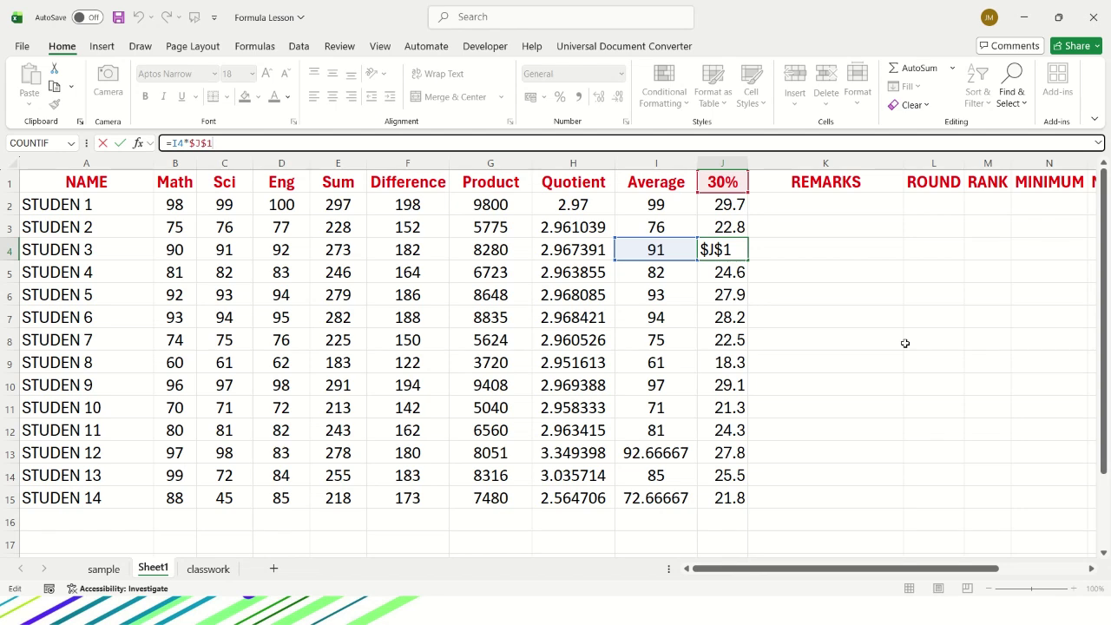
{"action": "key", "text": "ctrl+Return"}
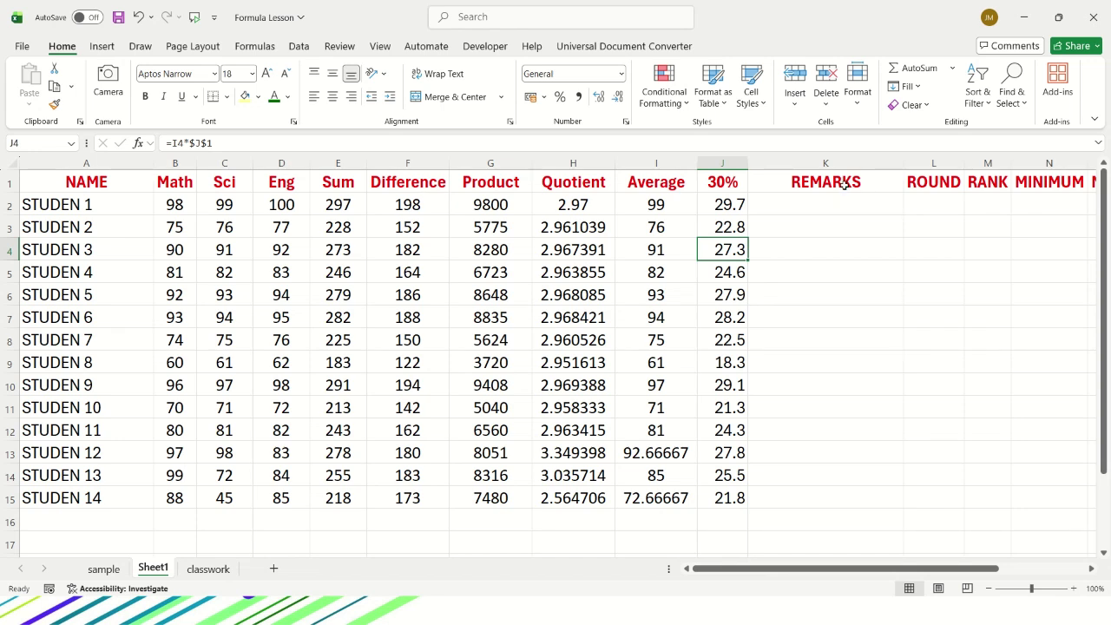
- Narrow the REMARKS column slightly and enter the formula =ROUND(J2,0) in cell L2
{"action": "left_click_drag", "start_coordinate": [903, 164], "coordinate": [870, 170]}
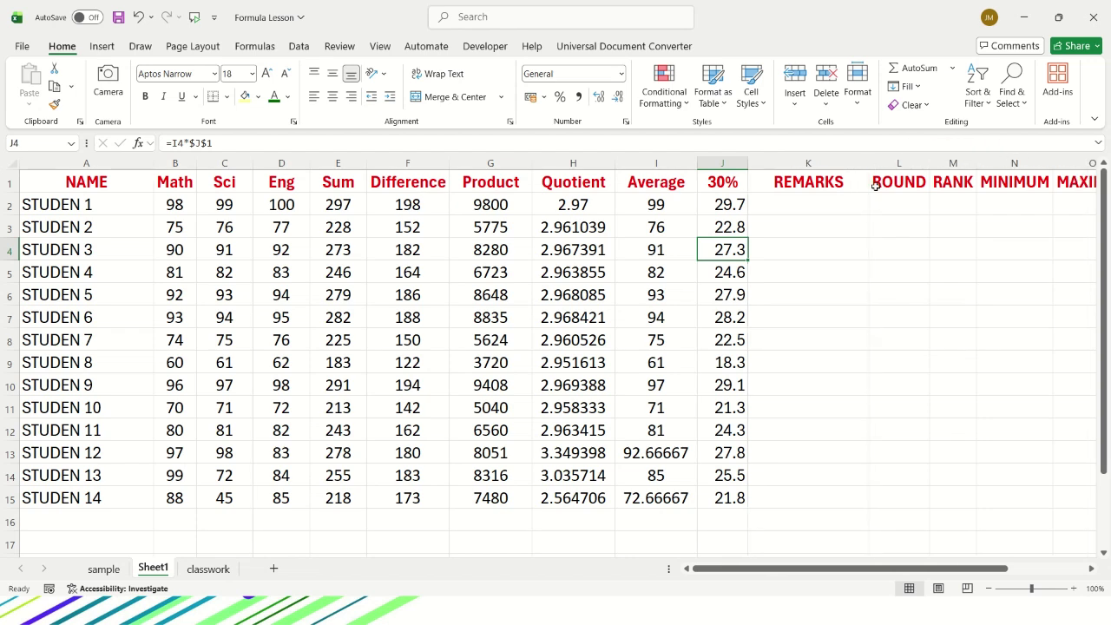
{"action": "left_click", "coordinate": [897, 201]}
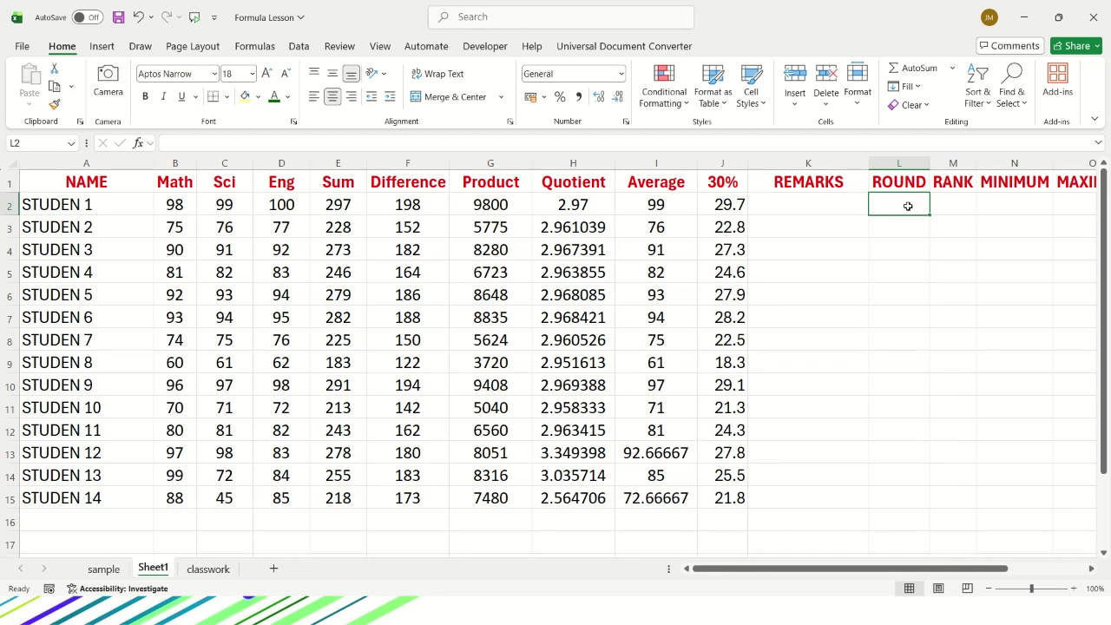
{"action": "type", "text": "="}
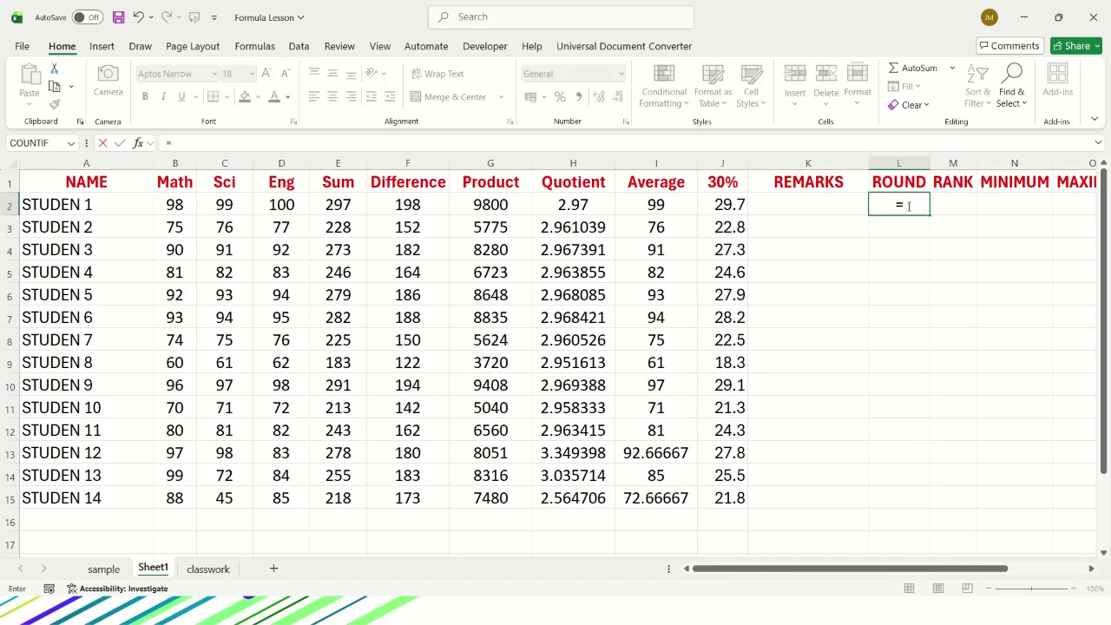
{"action": "type", "text": "round"}
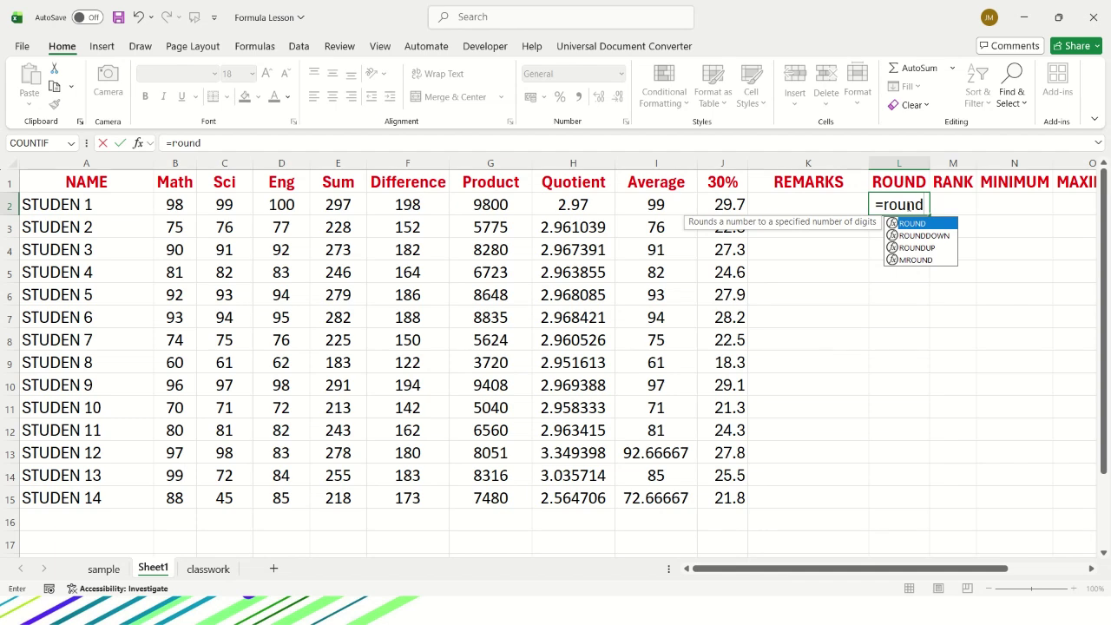
{"action": "type", "text": "("}
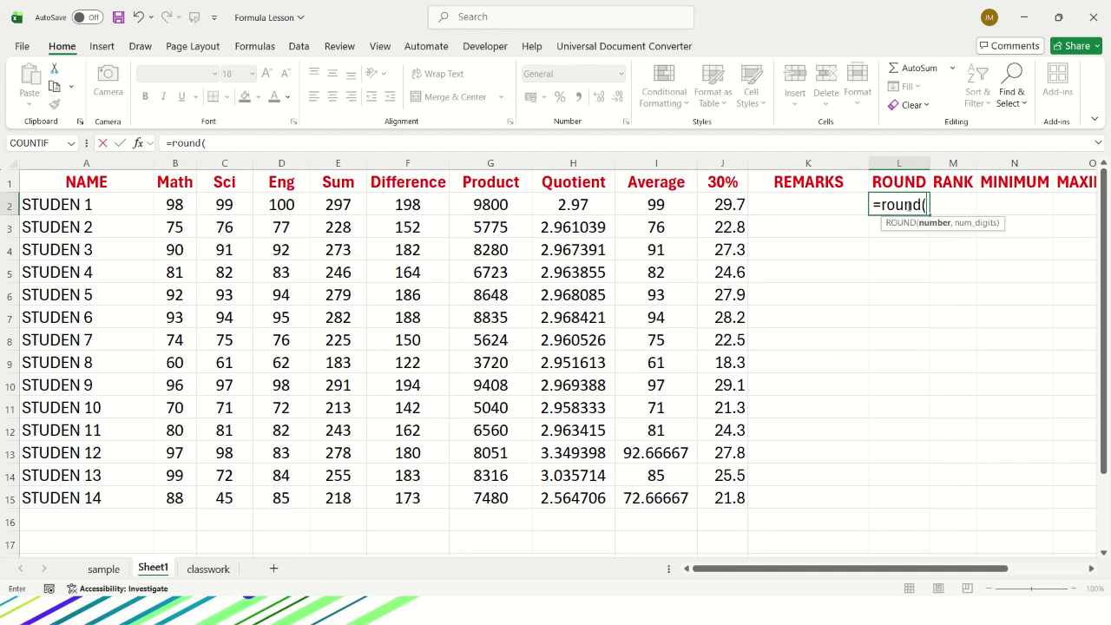
{"action": "left_click", "coordinate": [732, 215]}
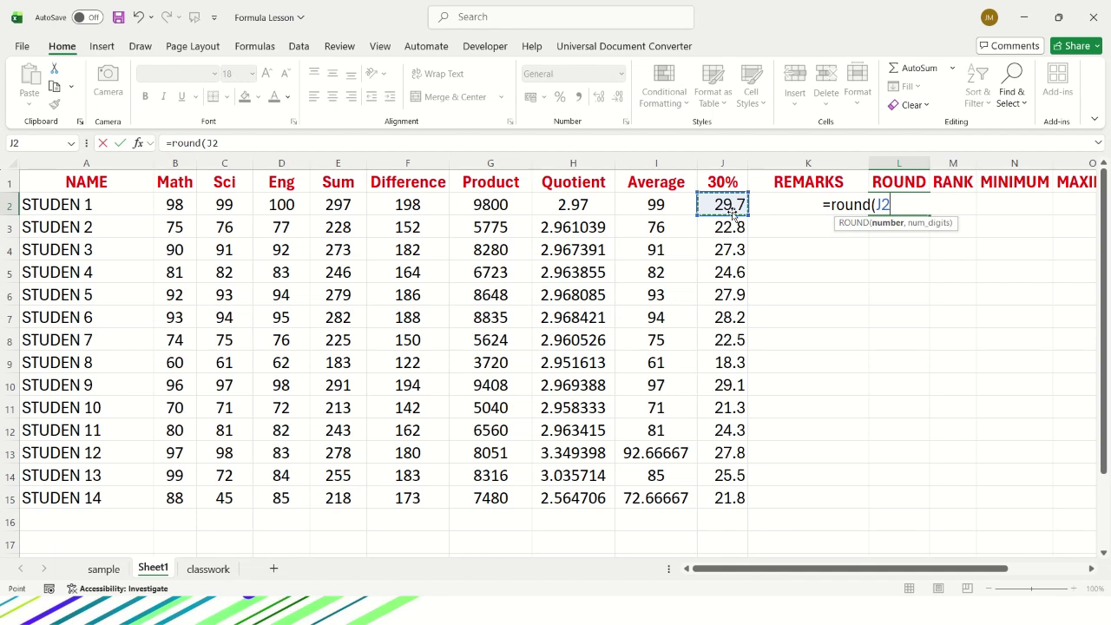
{"action": "left_click", "coordinate": [911, 203]}
{"action": "type", "text": ","}
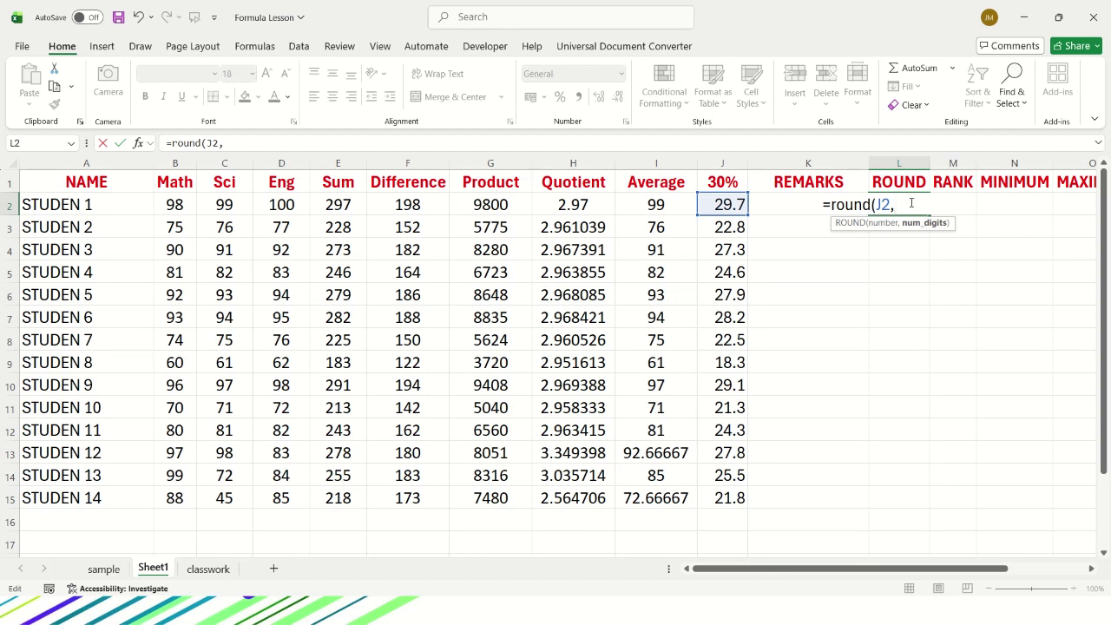
{"action": "type", "text": "0)"}
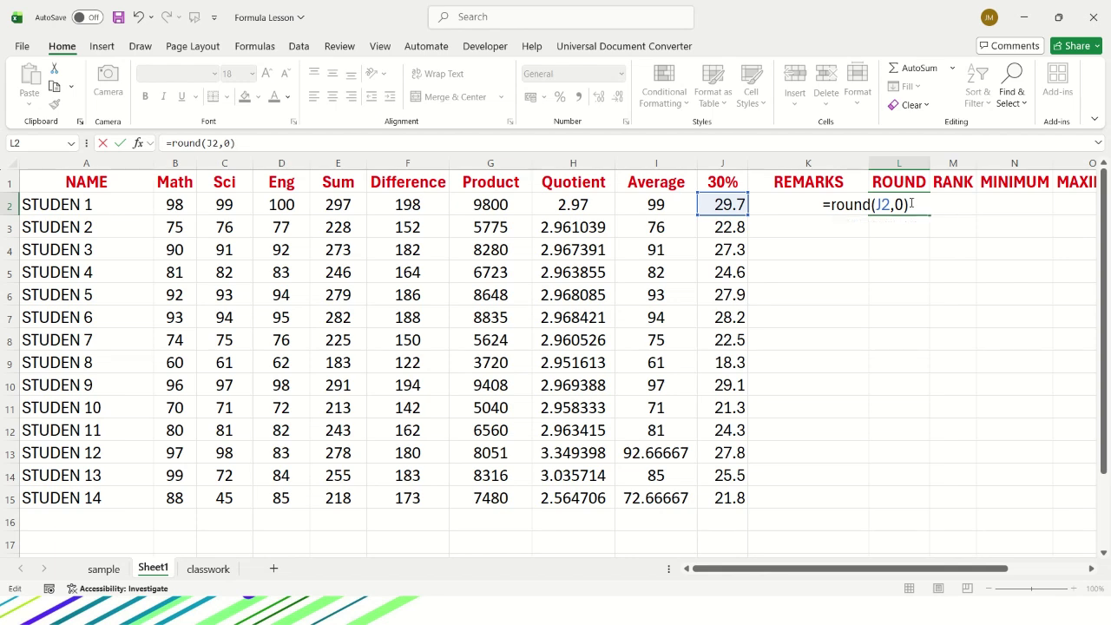
{"action": "key", "text": "Return"}
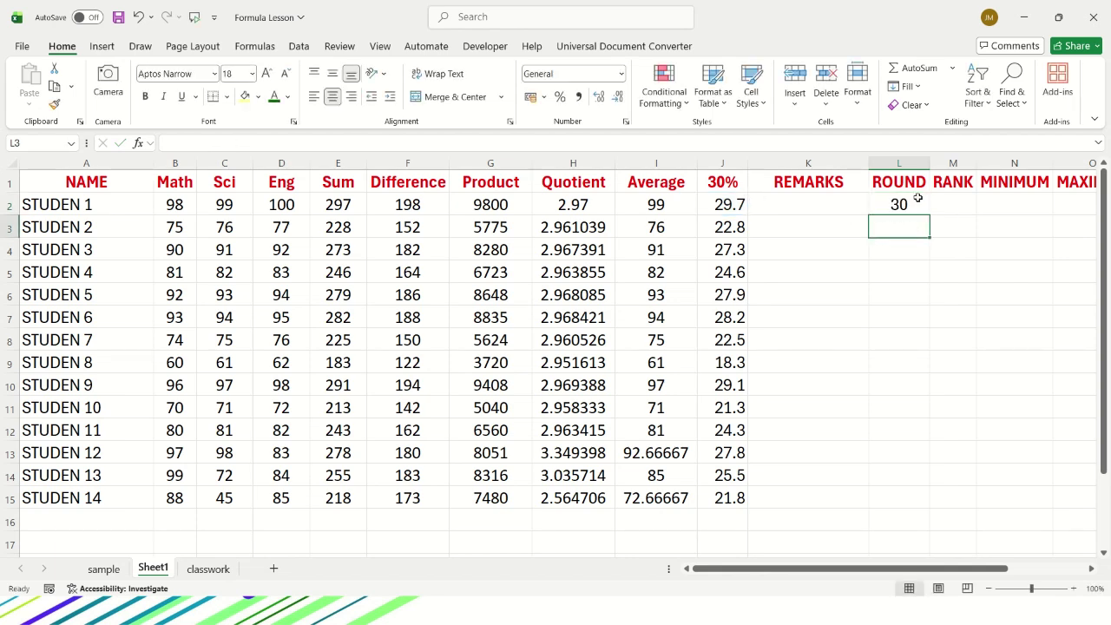
- Fill the ROUND formula from L2 down to L15
{"action": "left_click", "coordinate": [903, 205]}
{"action": "left_click_drag", "start_coordinate": [928, 217], "coordinate": [933, 508]}
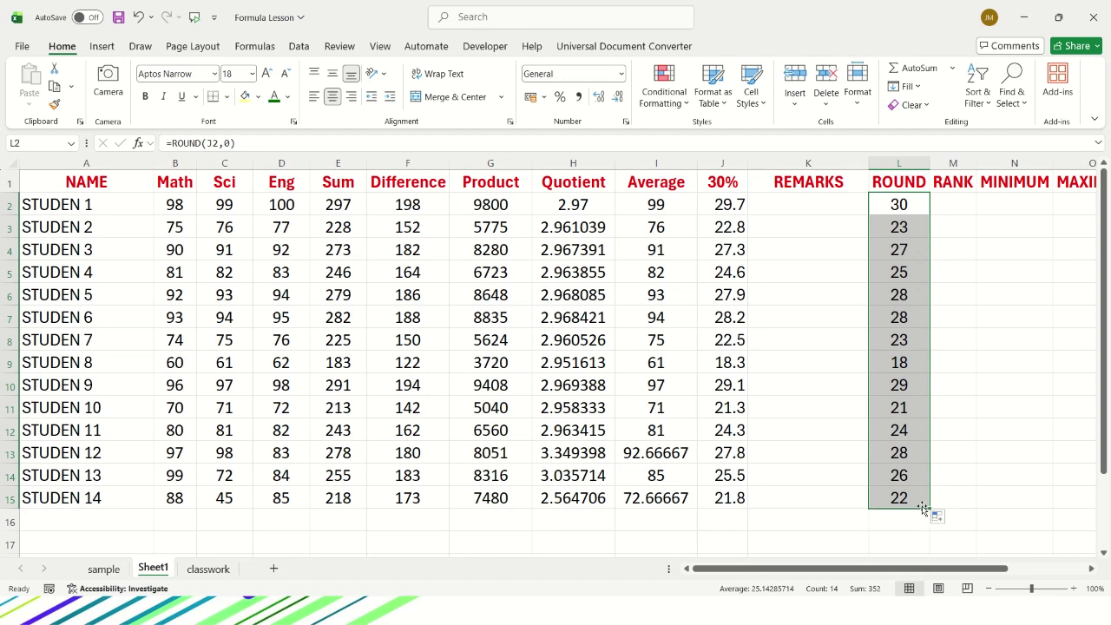
- Wrap the Quotient formula in H2 in a ROUND function with zero decimals: =ROUND(E2/D2,0)
{"action": "left_click", "coordinate": [570, 205]}
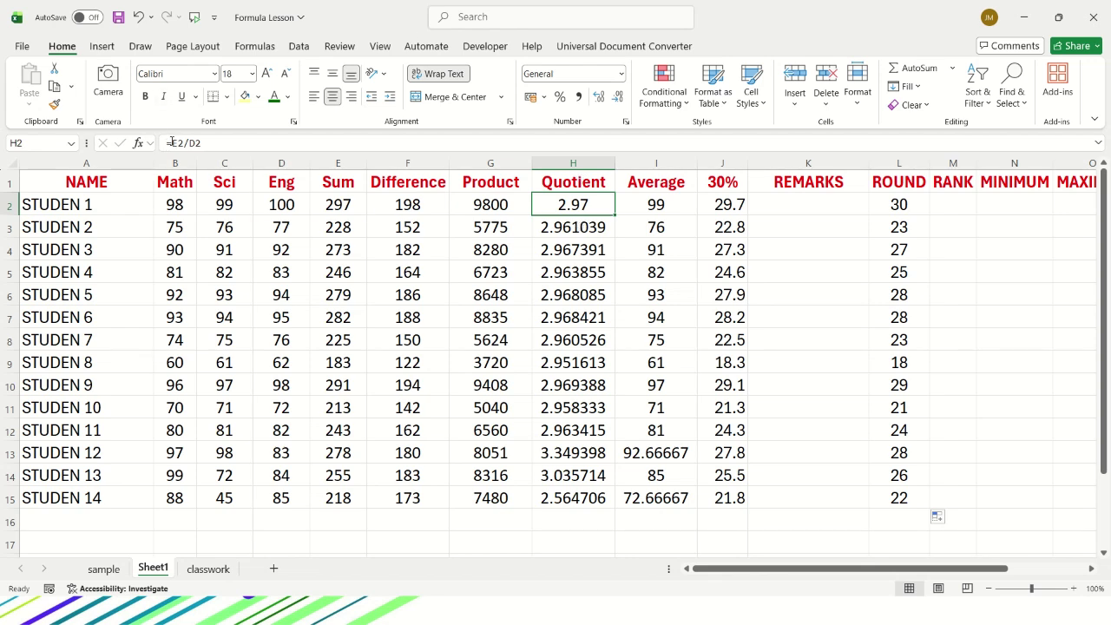
{"action": "key", "text": "F2"}
{"action": "left_click", "coordinate": [561, 212]}
{"action": "key", "text": "Left"}
{"action": "type", "text": "round"}
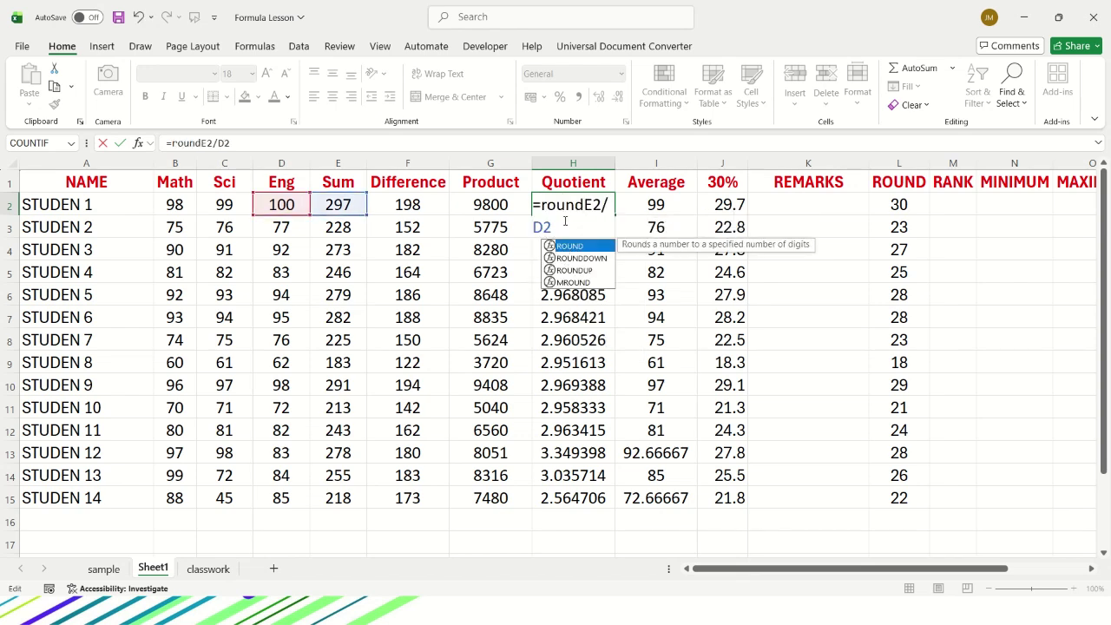
{"action": "type", "text": "("}
{"action": "key", "text": "End"}
{"action": "type", "text": ","}
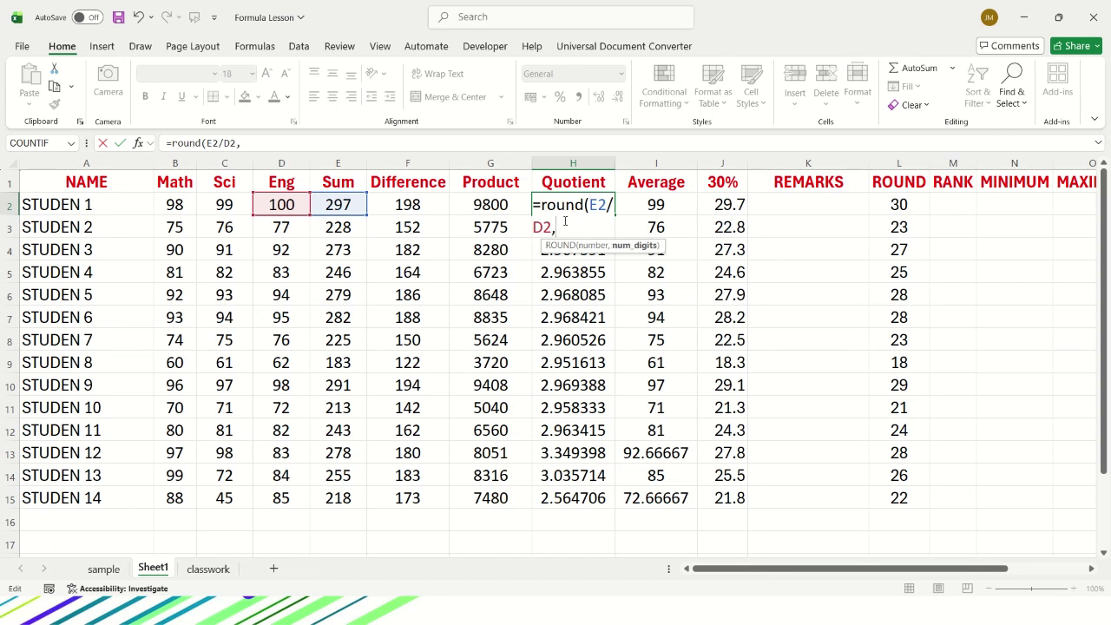
{"action": "type", "text": "0)"}
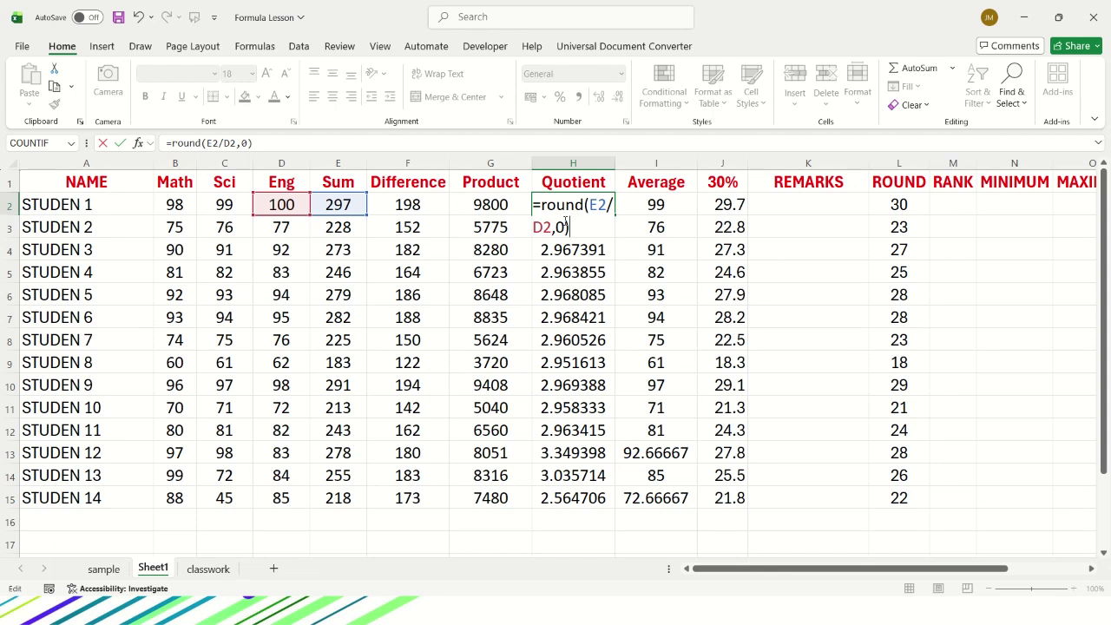
{"action": "key", "text": "Return"}
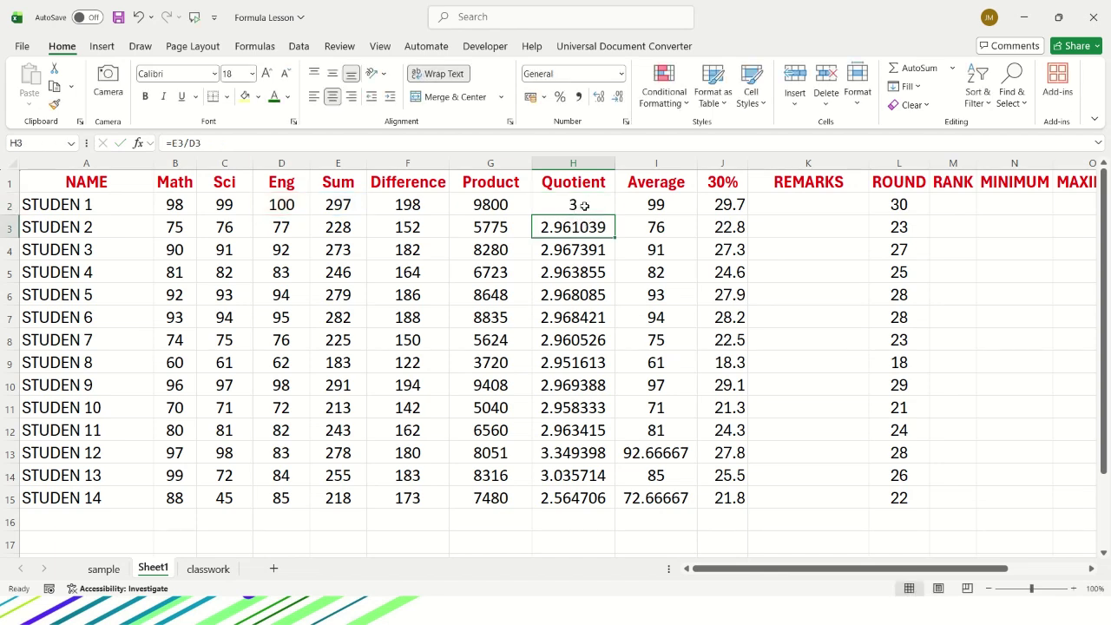
- Try filling the rounded Quotient formula from H2 down to H15, and undo the fill
{"action": "left_click", "coordinate": [578, 205]}
{"action": "left_click_drag", "start_coordinate": [616, 218], "coordinate": [630, 503]}
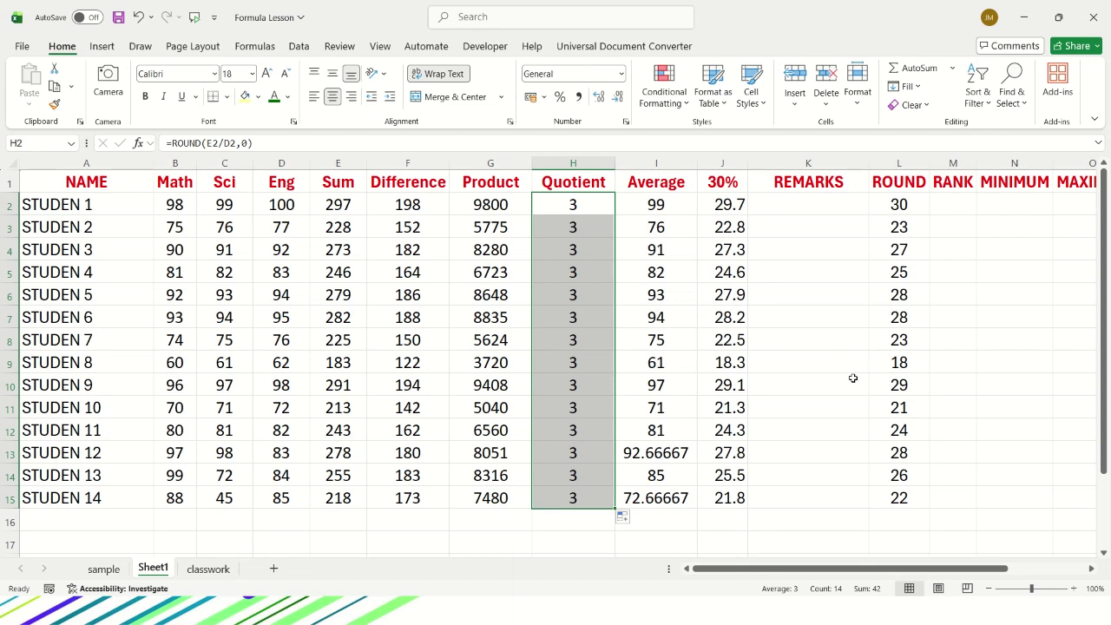
{"action": "key", "text": "ctrl+z"}
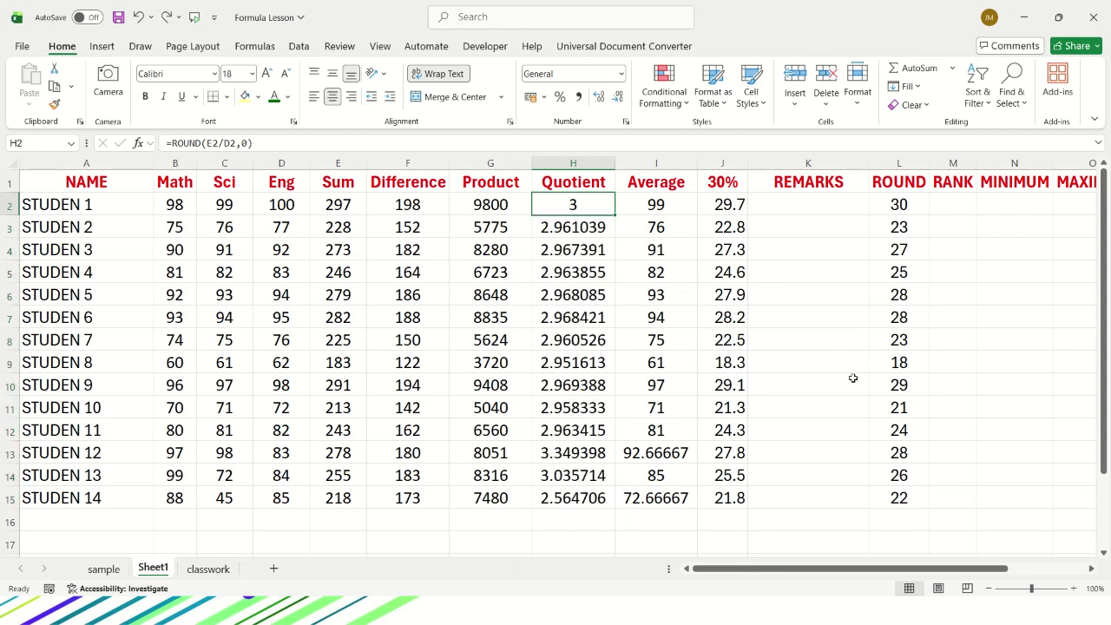
- Undo the zero-decimal rounding in H2 and wrap the Quotient formula in H3 in ROUND with two decimals: =ROUND(E3/D3,2)
{"action": "key", "text": "ctrl+z"}
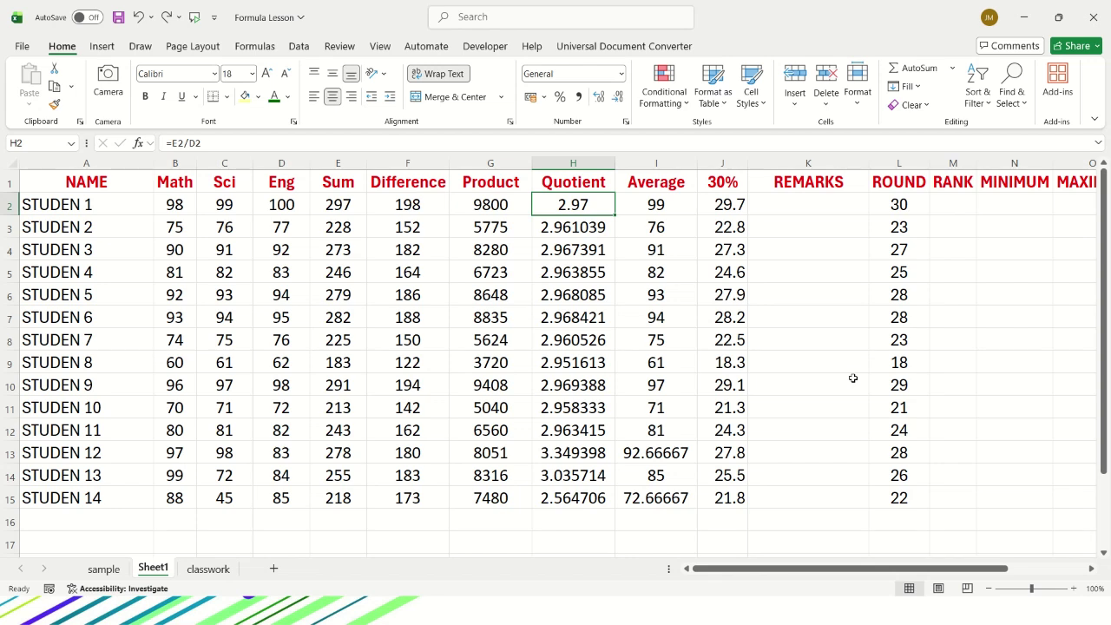
{"action": "left_click", "coordinate": [577, 229]}
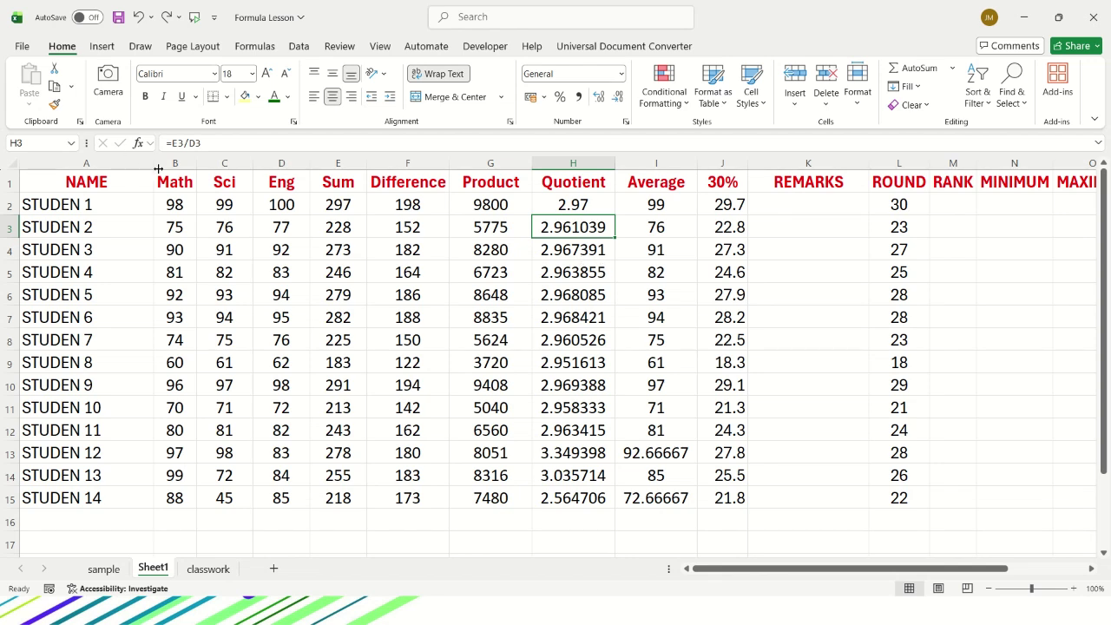
{"action": "left_click", "coordinate": [171, 144]}
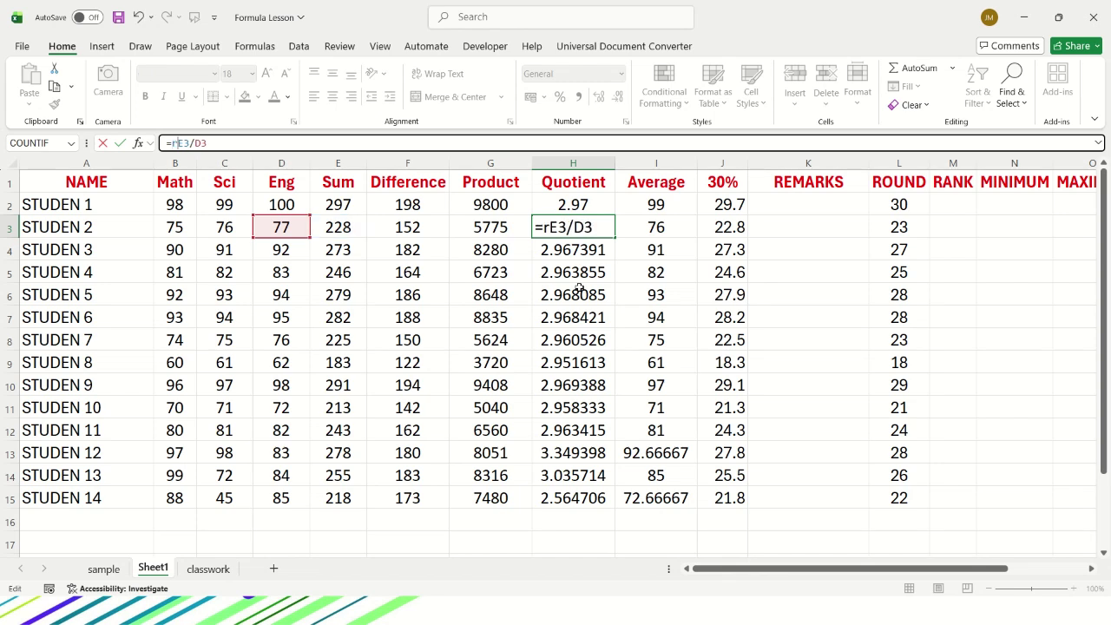
{"action": "type", "text": "round"}
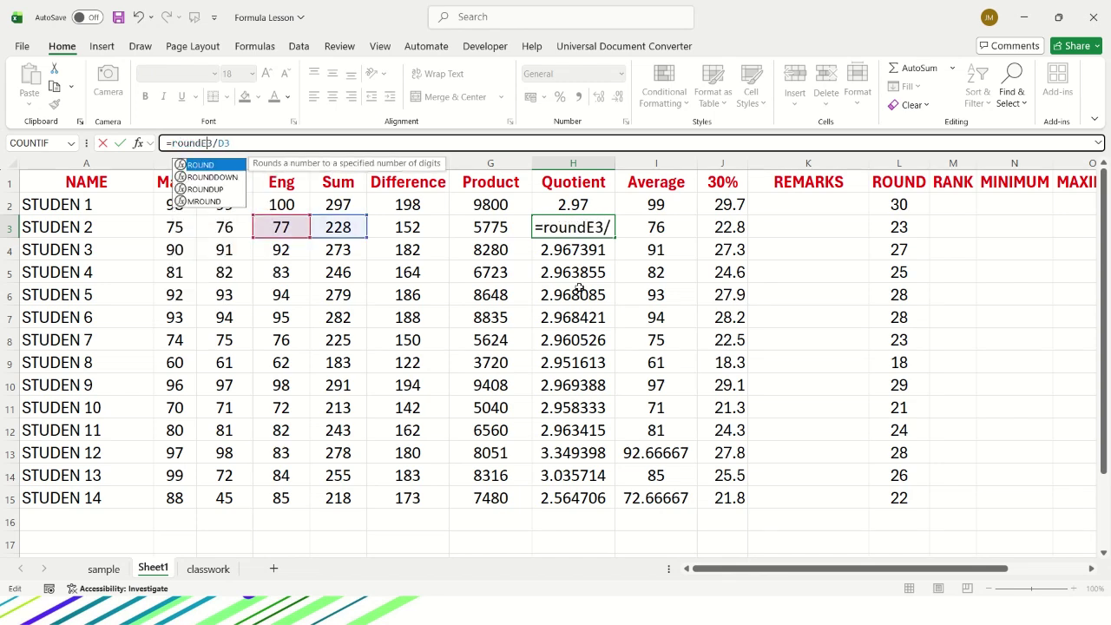
{"action": "type", "text": "("}
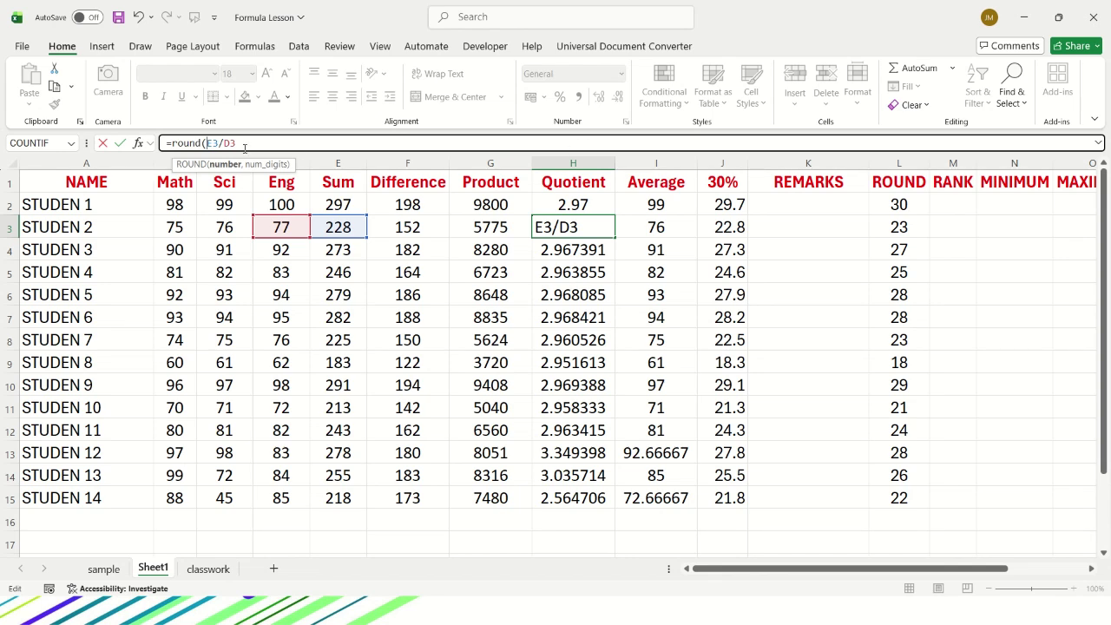
{"action": "type", "text": ",2)"}
{"action": "key", "text": "Return"}
- Fill the two-decimal ROUND formula from H3 down to H15 in the Quotient column
{"action": "left_click", "coordinate": [571, 222]}
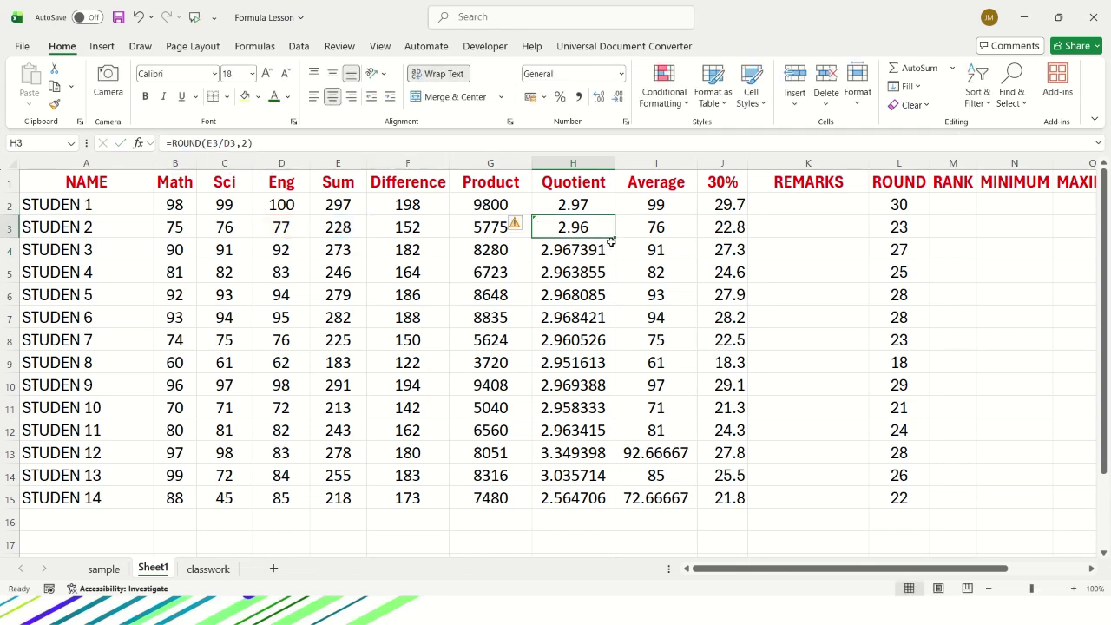
{"action": "left_click_drag", "start_coordinate": [614, 239], "coordinate": [617, 504]}
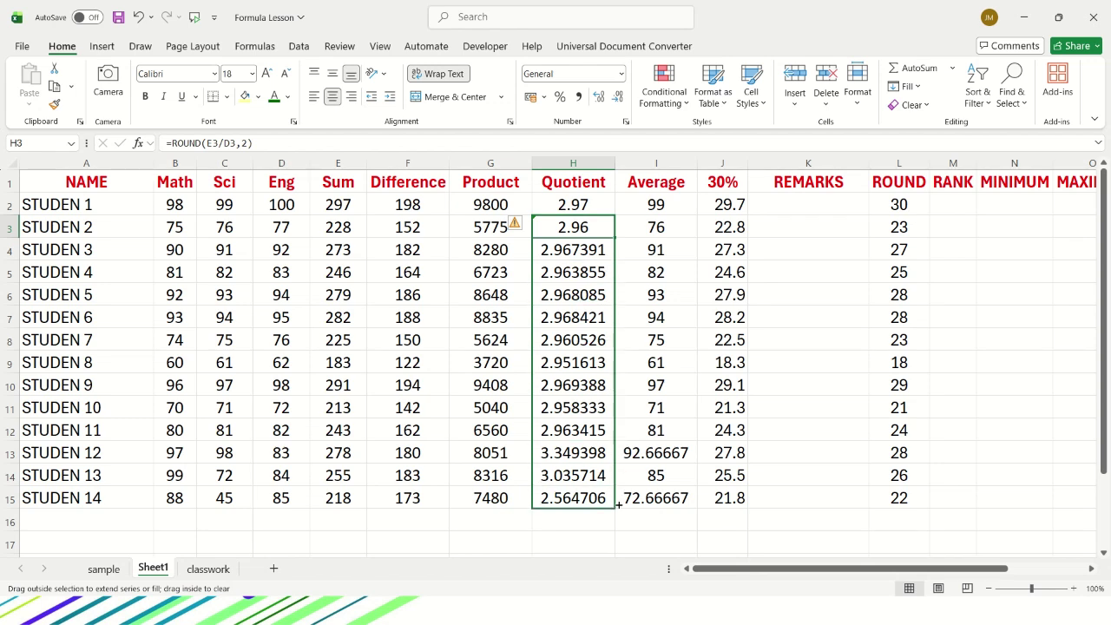
{"action": "left_click", "coordinate": [593, 250]}
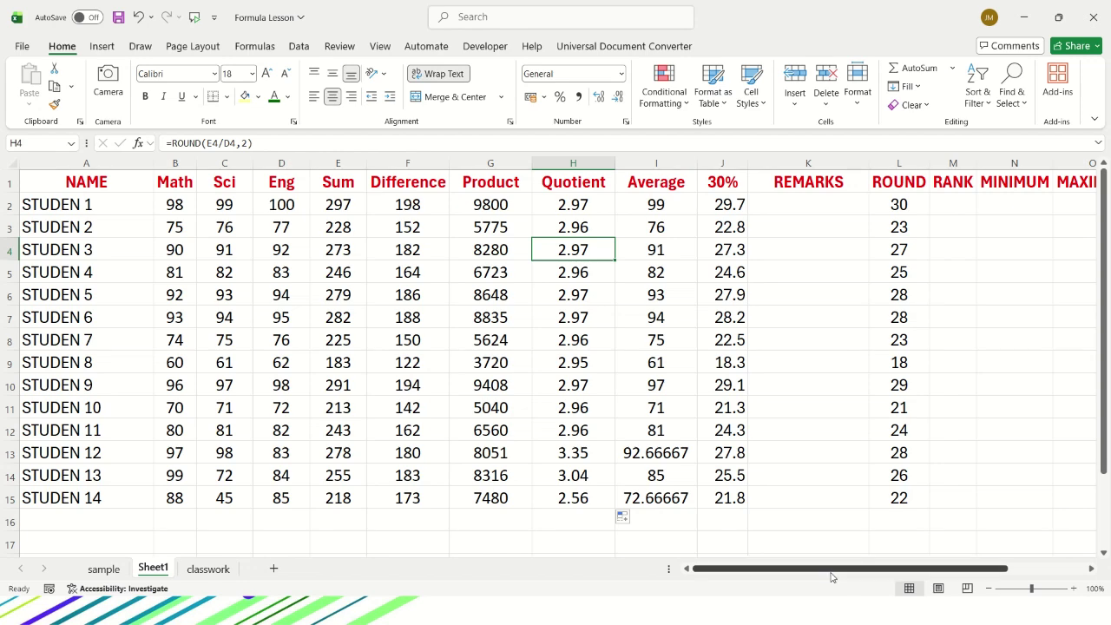
- Begin a RANK formula in M2 that compares the average in I2 with the range I2:I15
{"action": "left_click_drag", "start_coordinate": [825, 570], "coordinate": [895, 570]}
{"action": "left_click_drag", "start_coordinate": [451, 206], "coordinate": [454, 493]}
{"action": "left_click", "coordinate": [470, 202]}
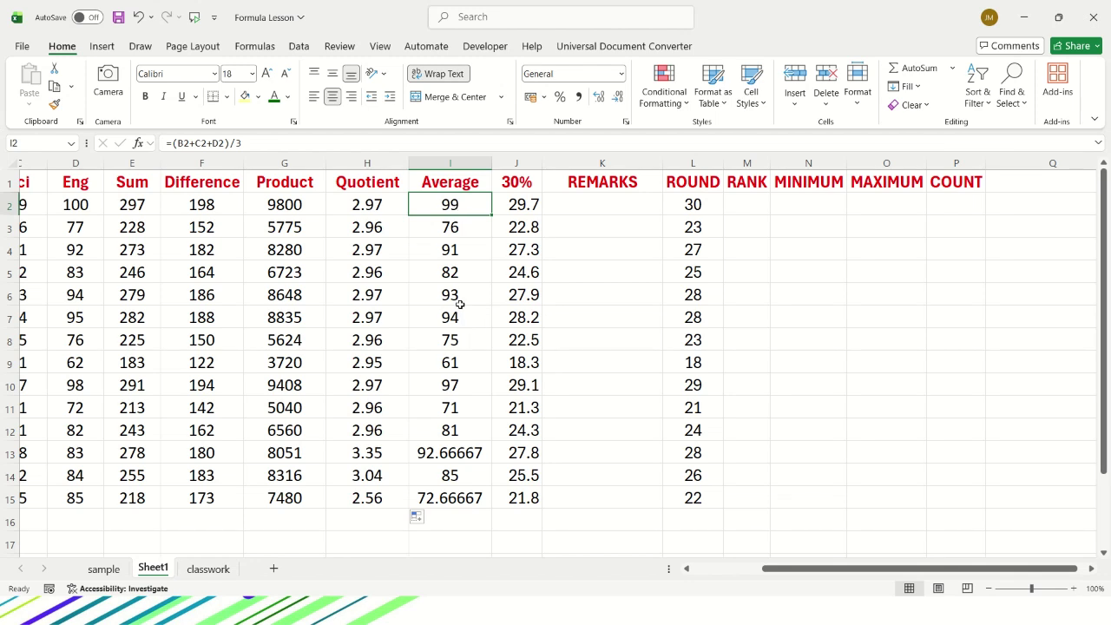
{"action": "left_click", "coordinate": [457, 385]}
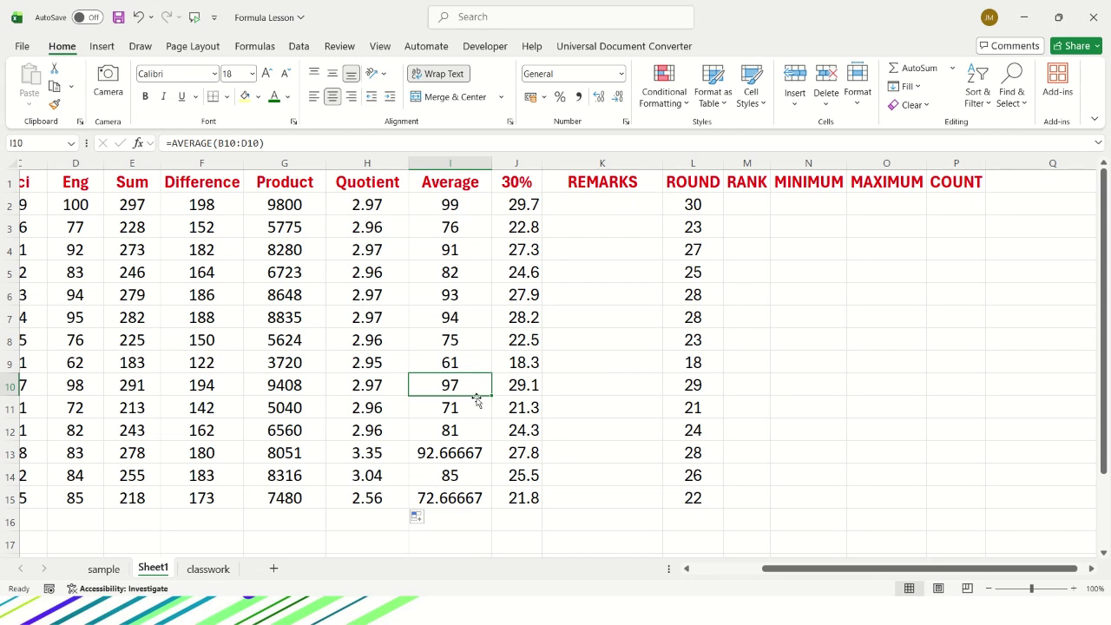
{"action": "left_click", "coordinate": [744, 206]}
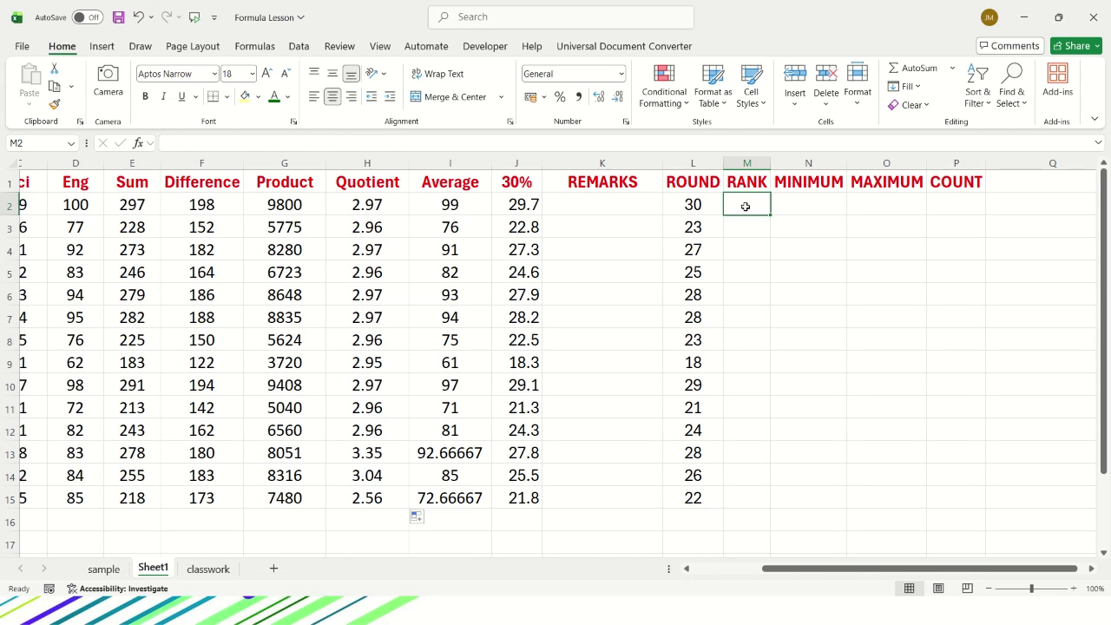
{"action": "type", "text": "=r"}
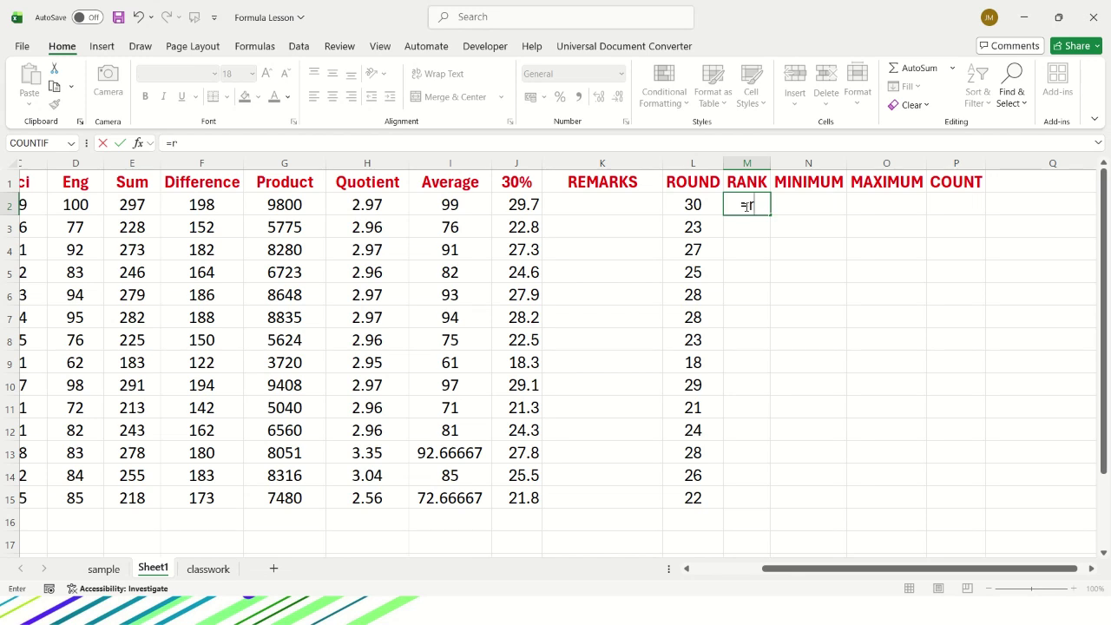
{"action": "type", "text": "ank"}
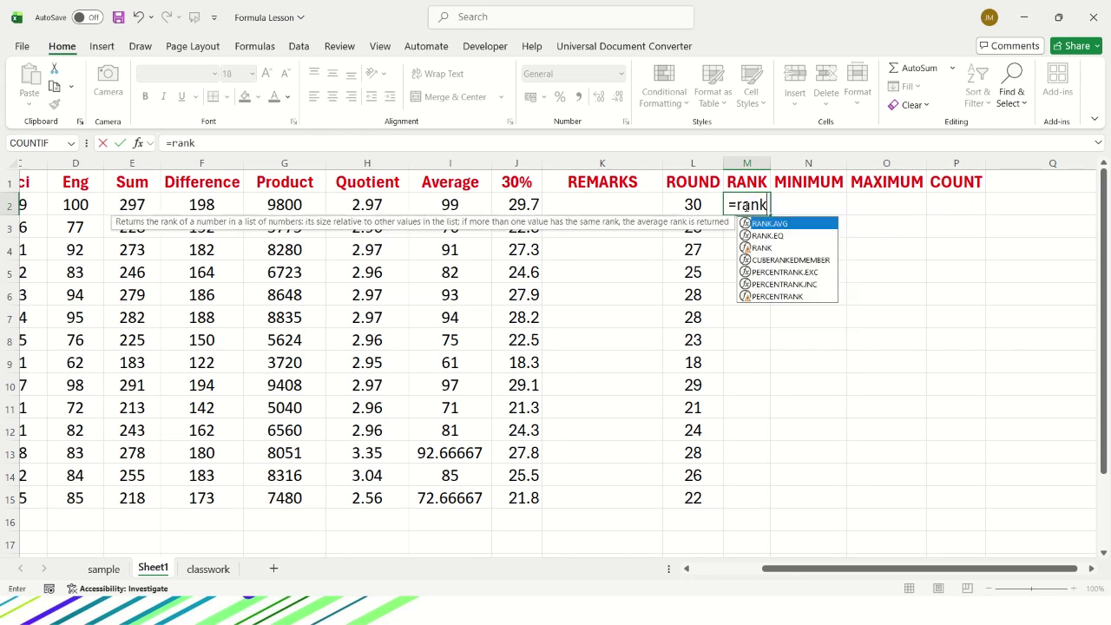
{"action": "type", "text": "("}
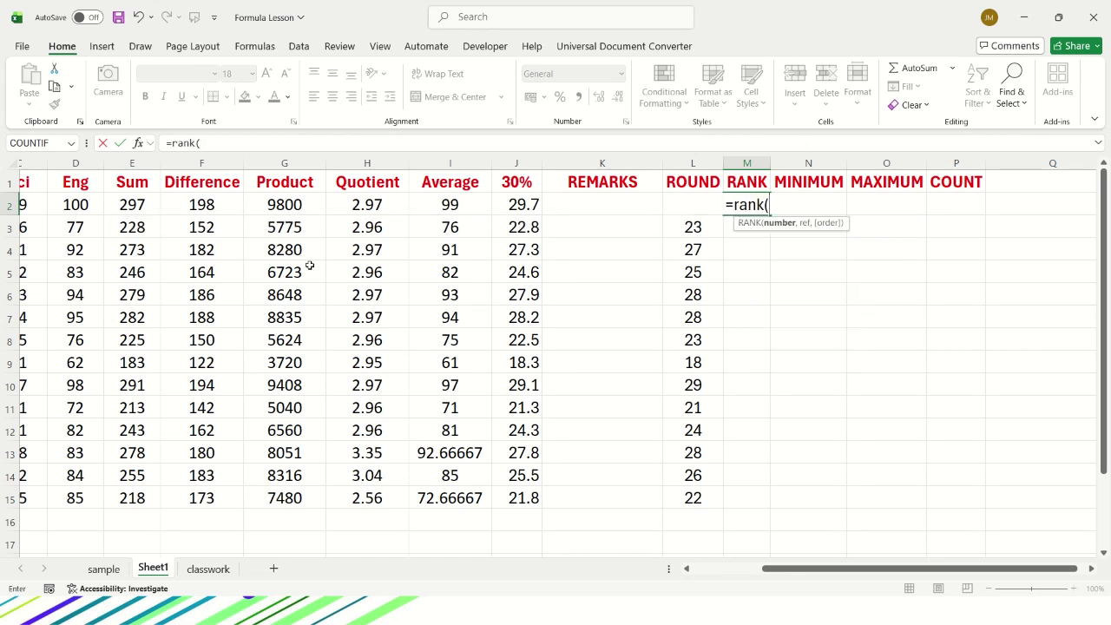
{"action": "left_click", "coordinate": [449, 201]}
{"action": "type", "text": ","}
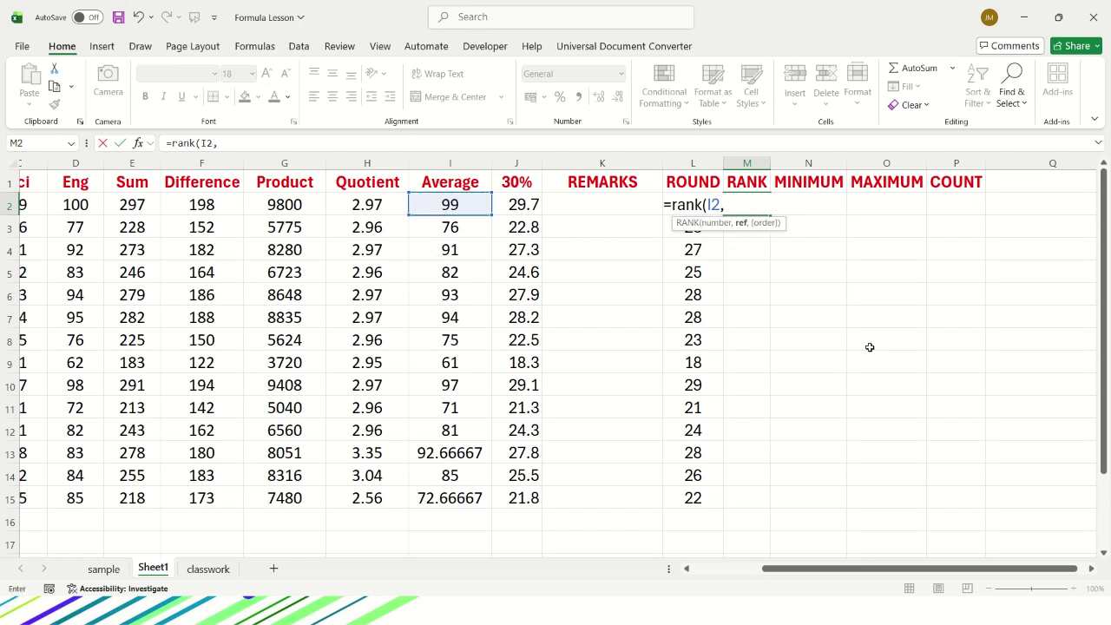
{"action": "left_click_drag", "start_coordinate": [449, 206], "coordinate": [452, 499]}
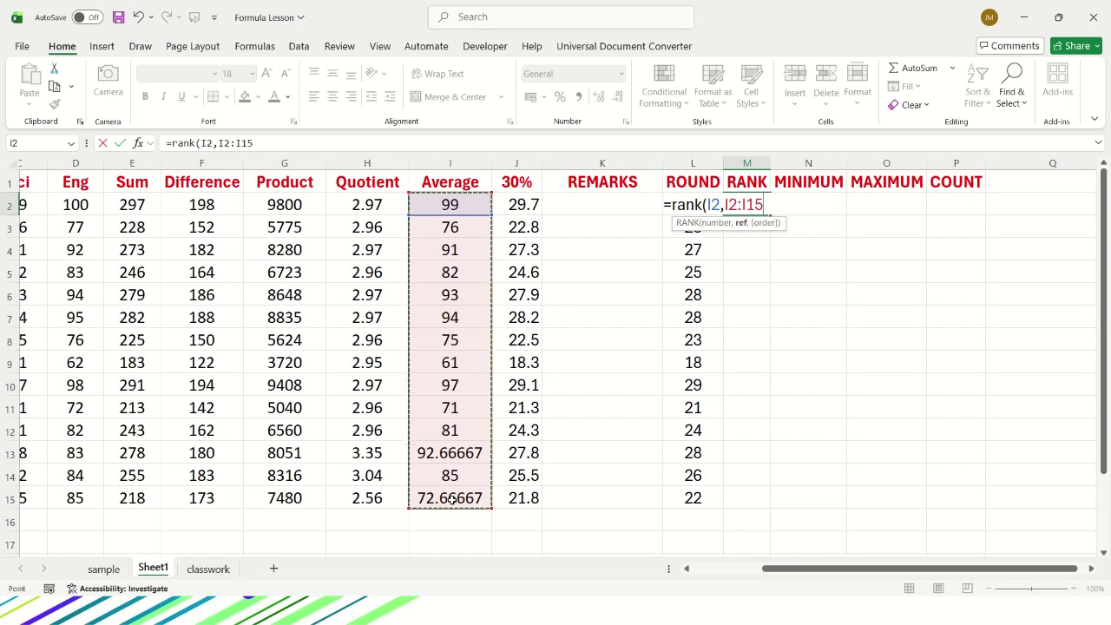
- Make the RANK reference range absolute and complete the formula in M2 as =RANK(I2,$I$2:$I$15)
{"action": "left_click", "coordinate": [712, 208]}
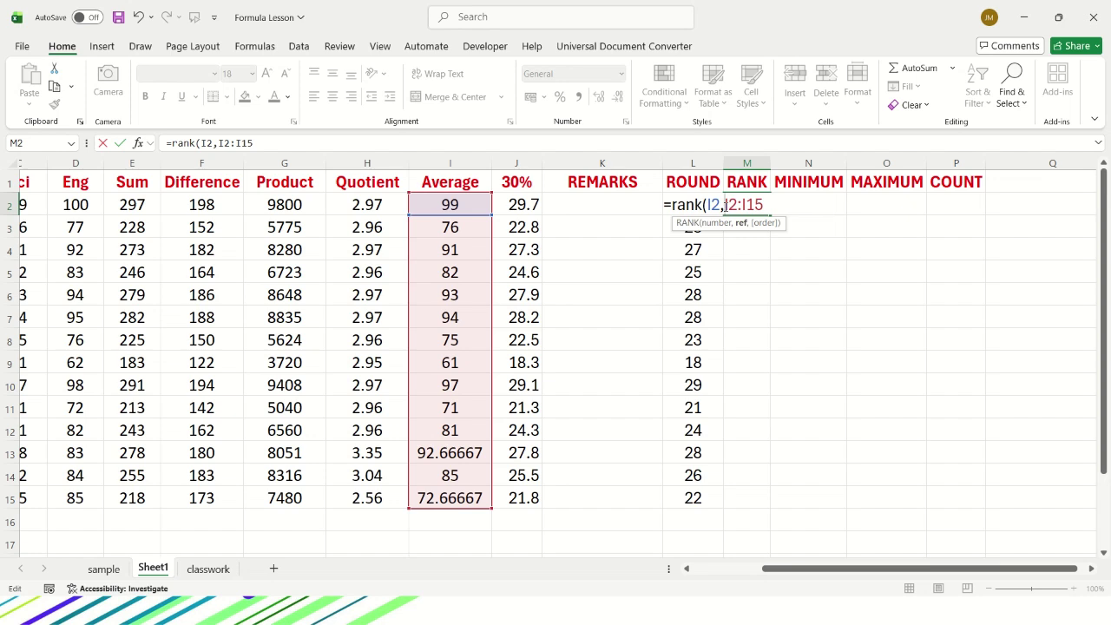
{"action": "left_click_drag", "start_coordinate": [724, 205], "coordinate": [762, 205]}
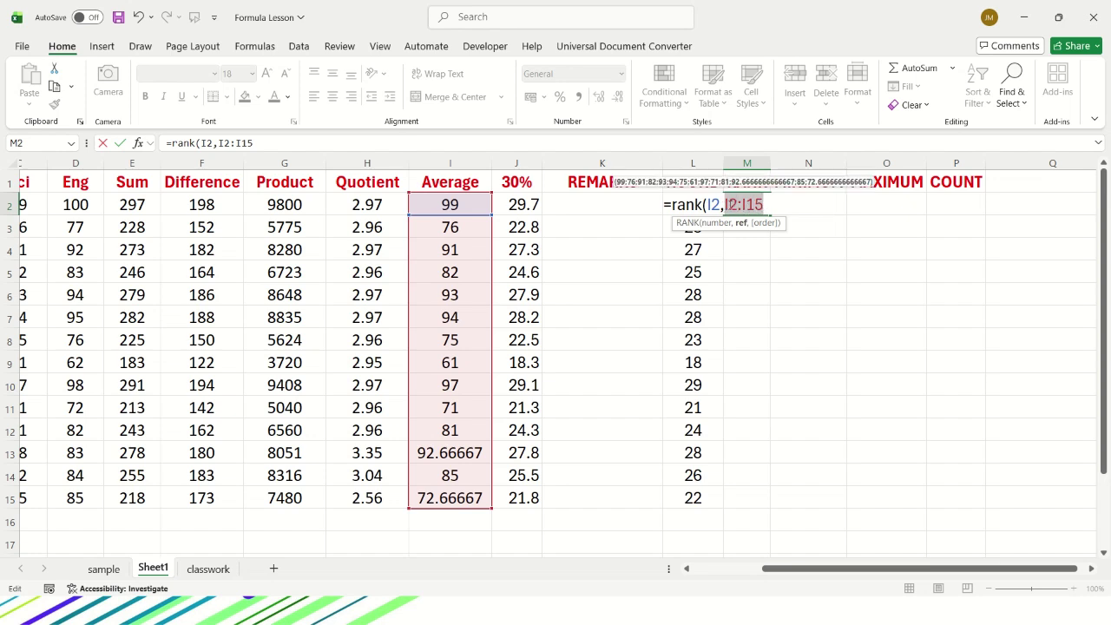
{"action": "left_click", "coordinate": [725, 205]}
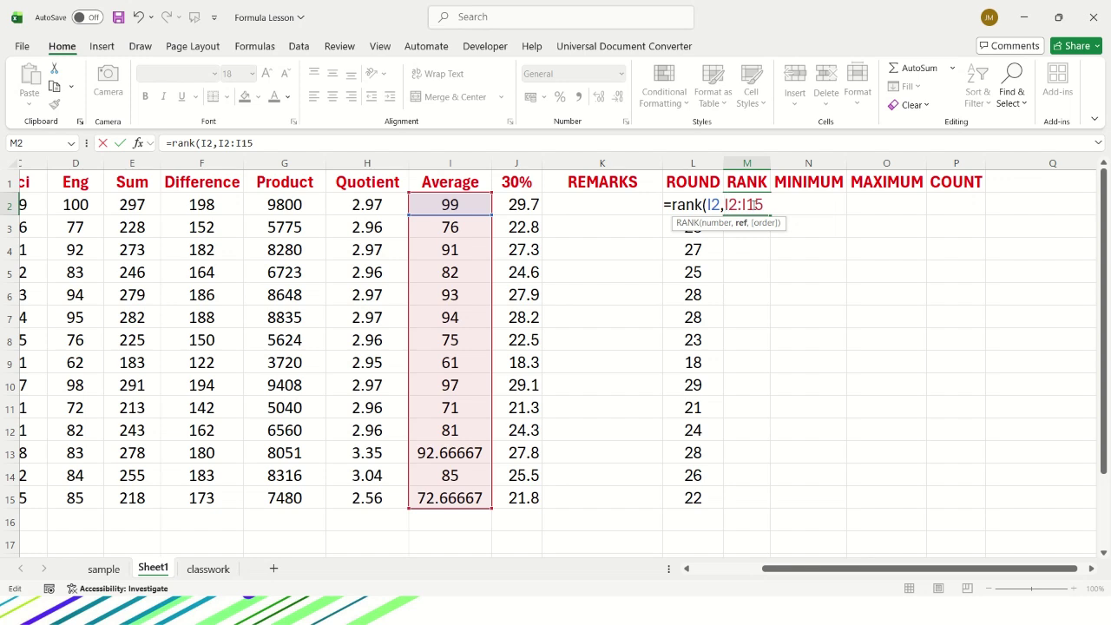
{"action": "type", "text": "$"}
{"action": "key", "text": "Right"}
{"action": "type", "text": "$"}
{"action": "key", "text": "Right"}
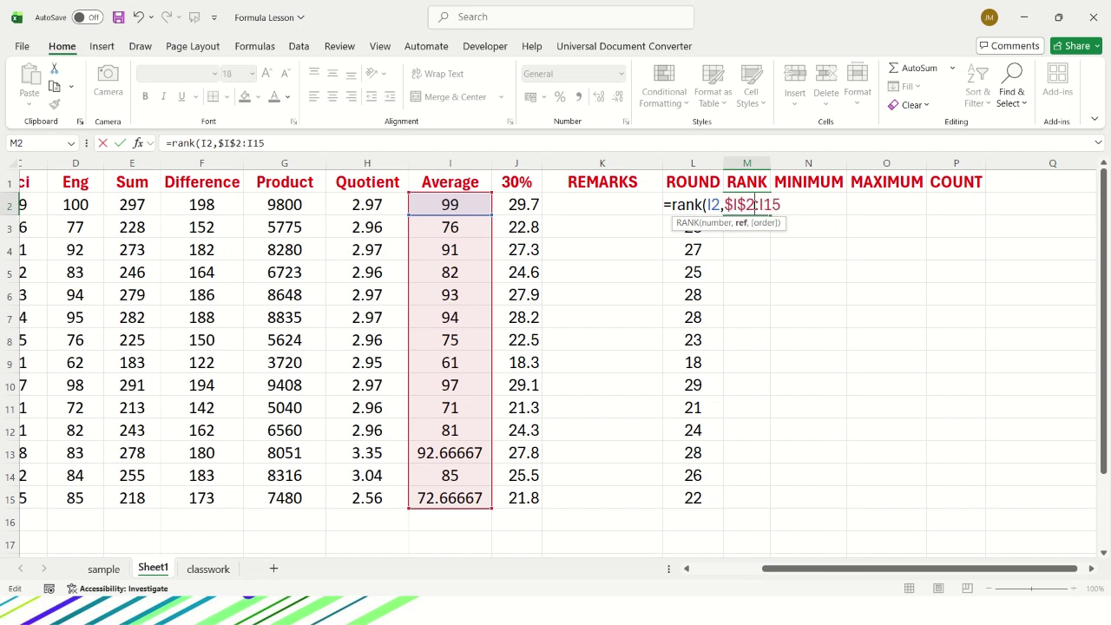
{"action": "type", "text": "$"}
{"action": "type", "text": "$"}
{"action": "type", "text": ")"}
{"action": "key", "text": "Return"}
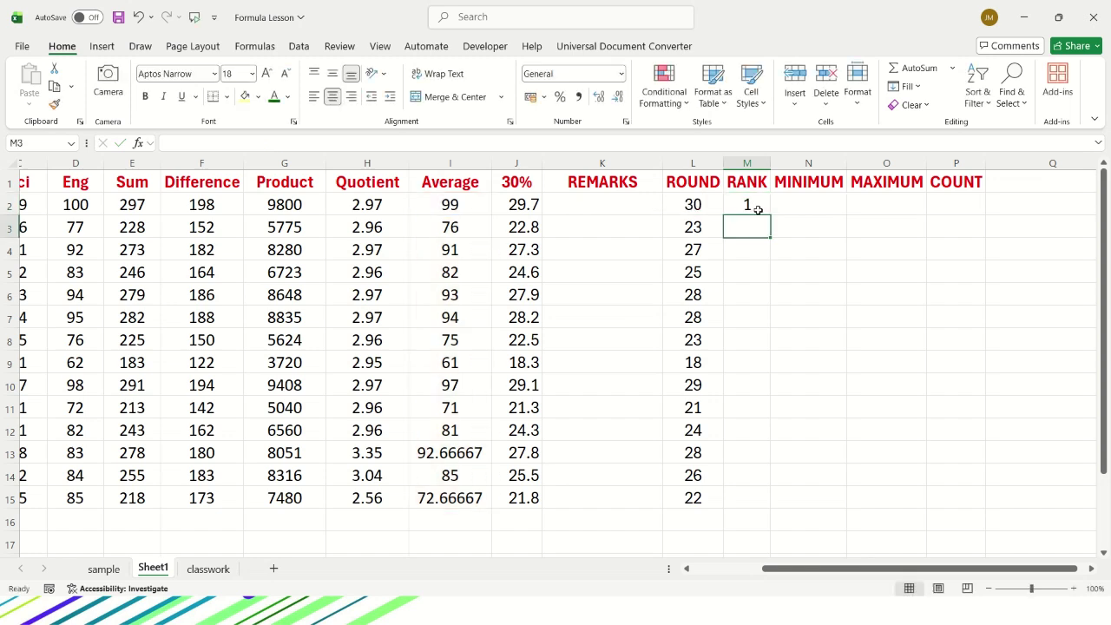
- Fill the RANK formula from M2 down to M15 and compare averages with ranks in rows 2, 10 and 7
{"action": "left_click", "coordinate": [755, 207]}
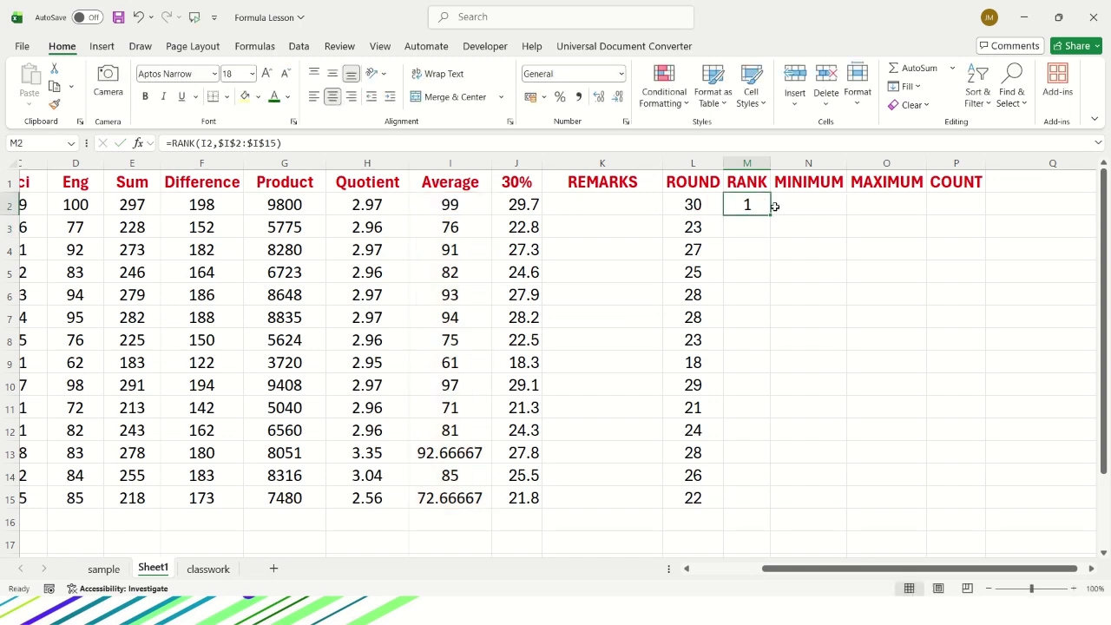
{"action": "left_click_drag", "start_coordinate": [767, 217], "coordinate": [763, 512]}
{"action": "left_click_drag", "start_coordinate": [745, 205], "coordinate": [474, 198]}
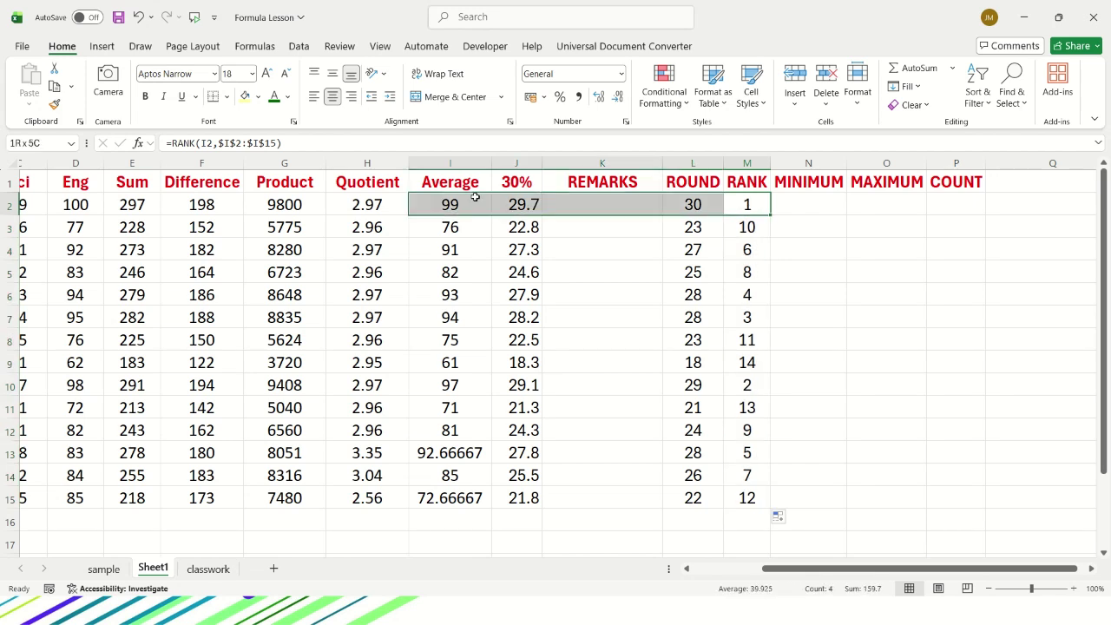
{"action": "left_click_drag", "start_coordinate": [453, 384], "coordinate": [753, 386]}
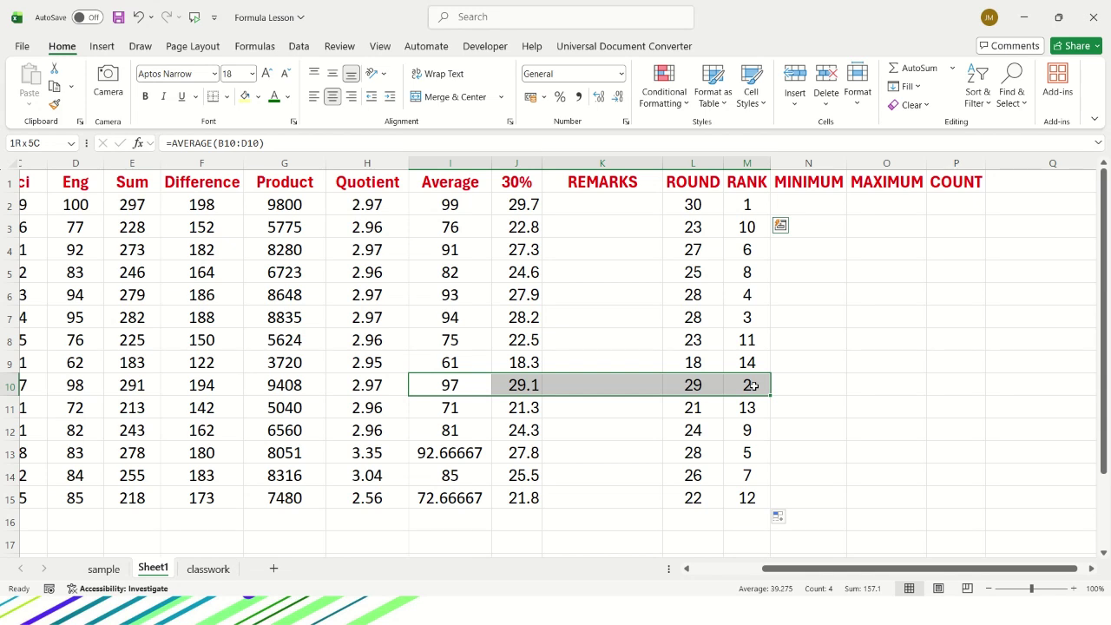
{"action": "left_click_drag", "start_coordinate": [458, 318], "coordinate": [752, 319]}
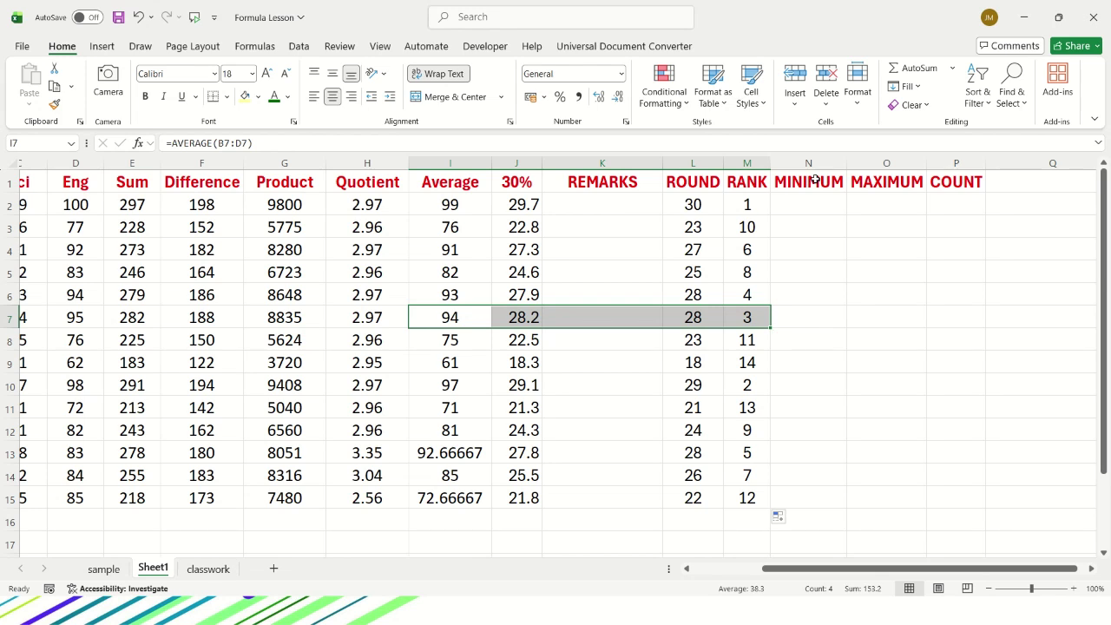
- Enter =MIN(I2:I15) in N2 under MINIMUM and check it against the average in I9
{"action": "left_click_drag", "start_coordinate": [452, 208], "coordinate": [471, 501]}
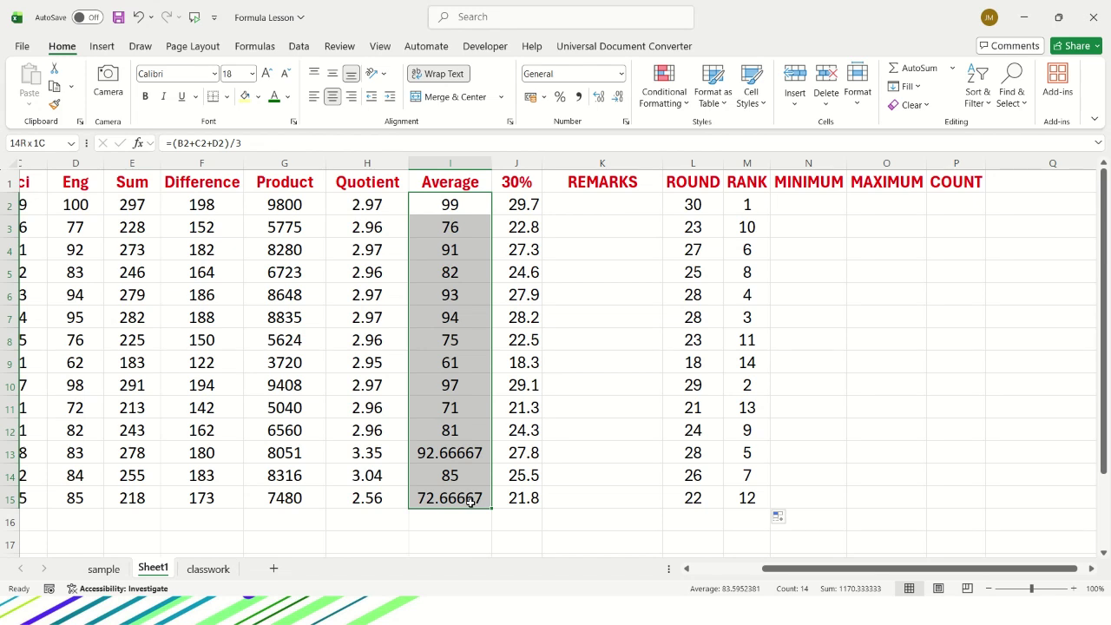
{"action": "left_click_drag", "start_coordinate": [472, 500], "coordinate": [472, 501]}
{"action": "left_click", "coordinate": [820, 203]}
{"action": "type", "text": "=min"}
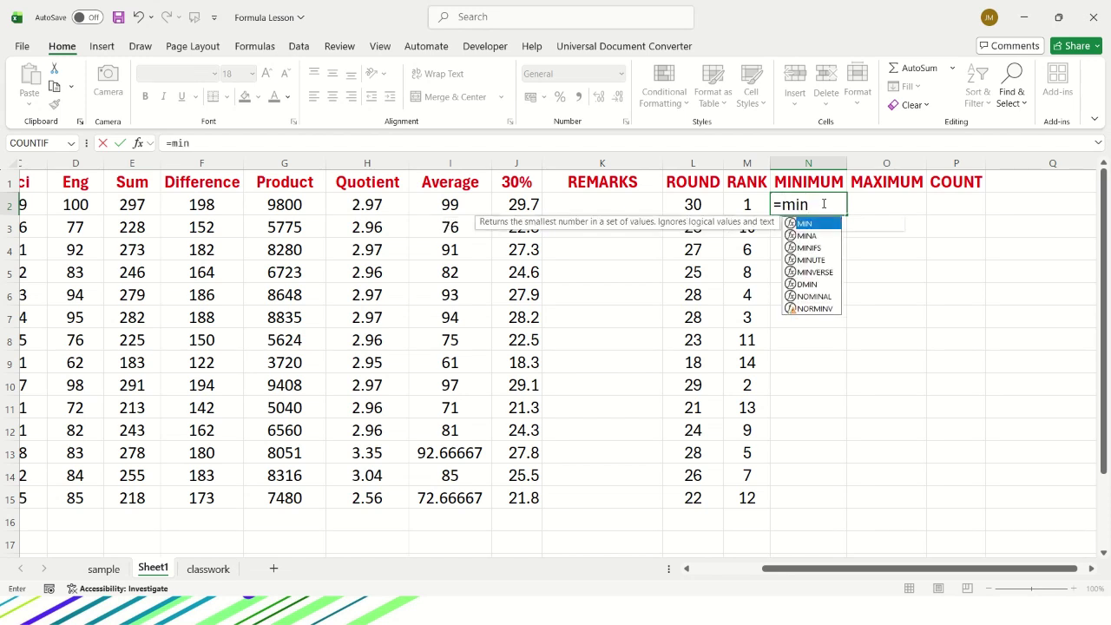
{"action": "type", "text": "("}
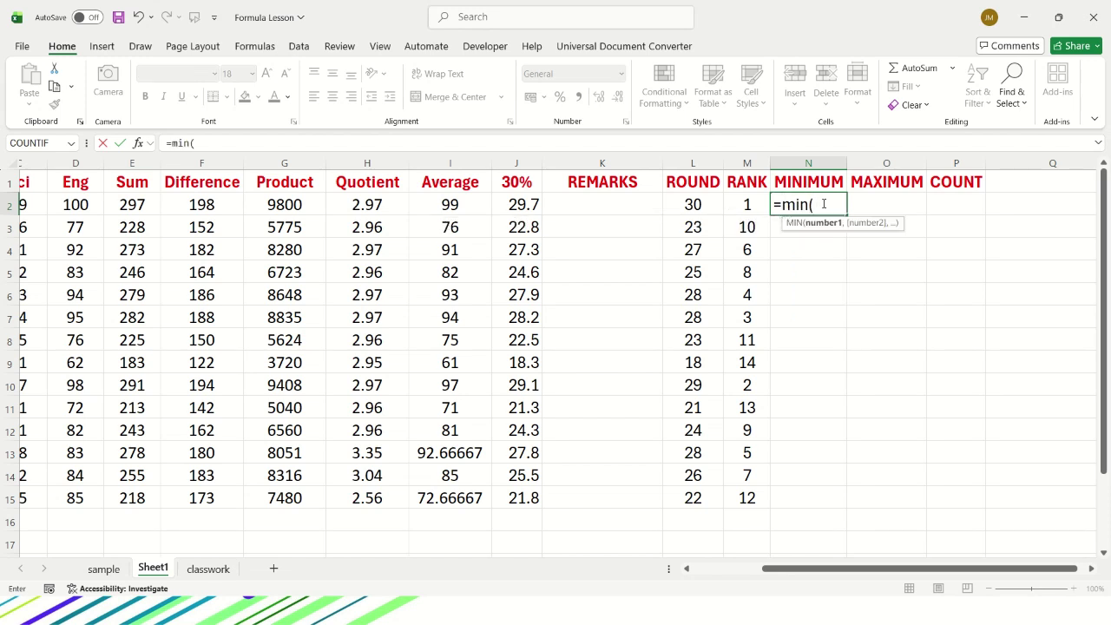
{"action": "left_click_drag", "start_coordinate": [443, 206], "coordinate": [464, 489]}
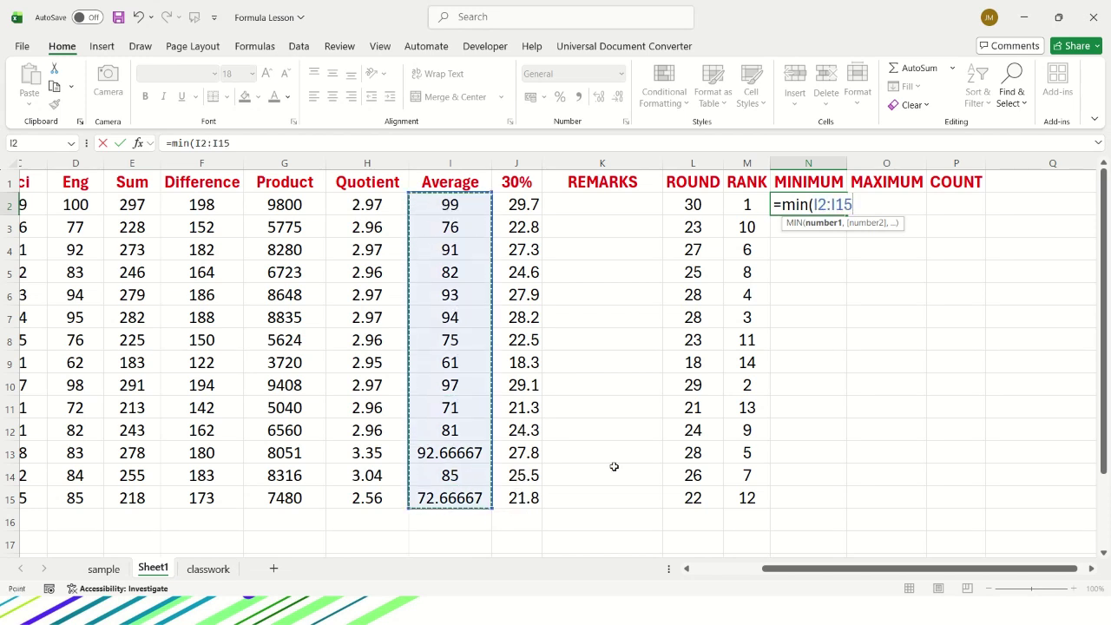
{"action": "left_click", "coordinate": [514, 146]}
{"action": "type", "text": ")"}
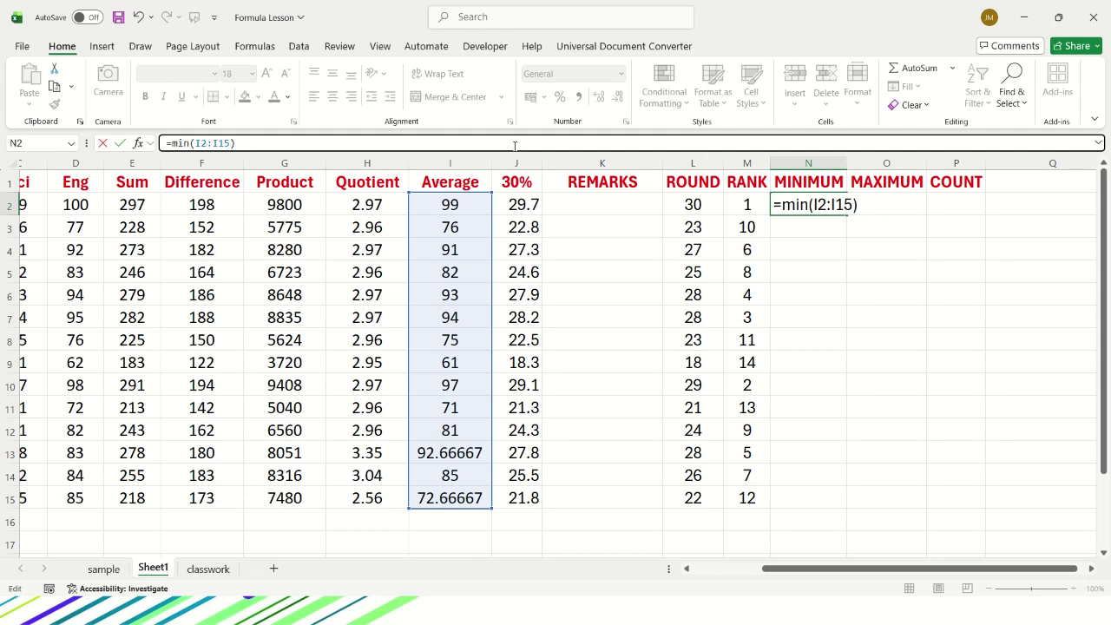
{"action": "key", "text": "Return"}
{"action": "left_click", "coordinate": [830, 201]}
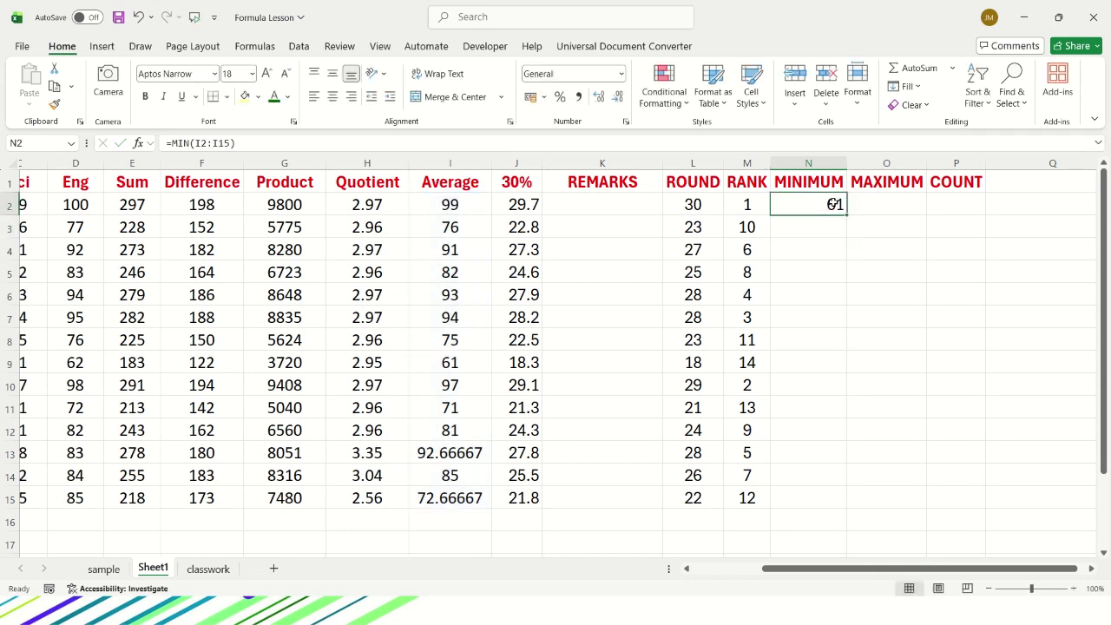
{"action": "left_click", "coordinate": [450, 363]}
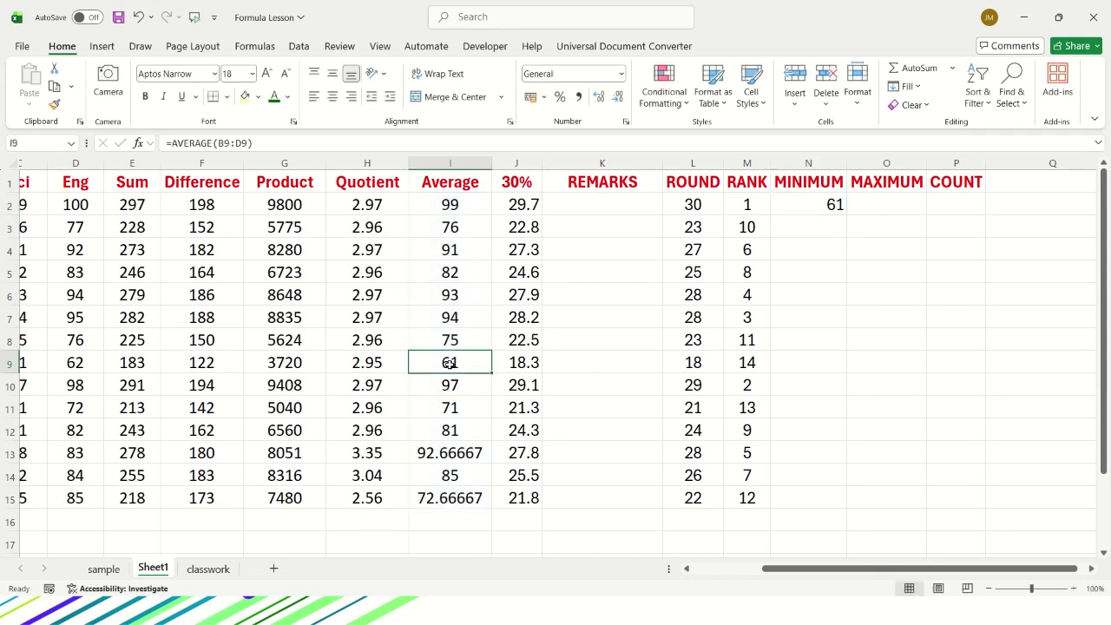
- Enter =MAX(I2:I15) in O2 under MAXIMUM and check it against the average in I2
{"action": "left_click", "coordinate": [881, 199]}
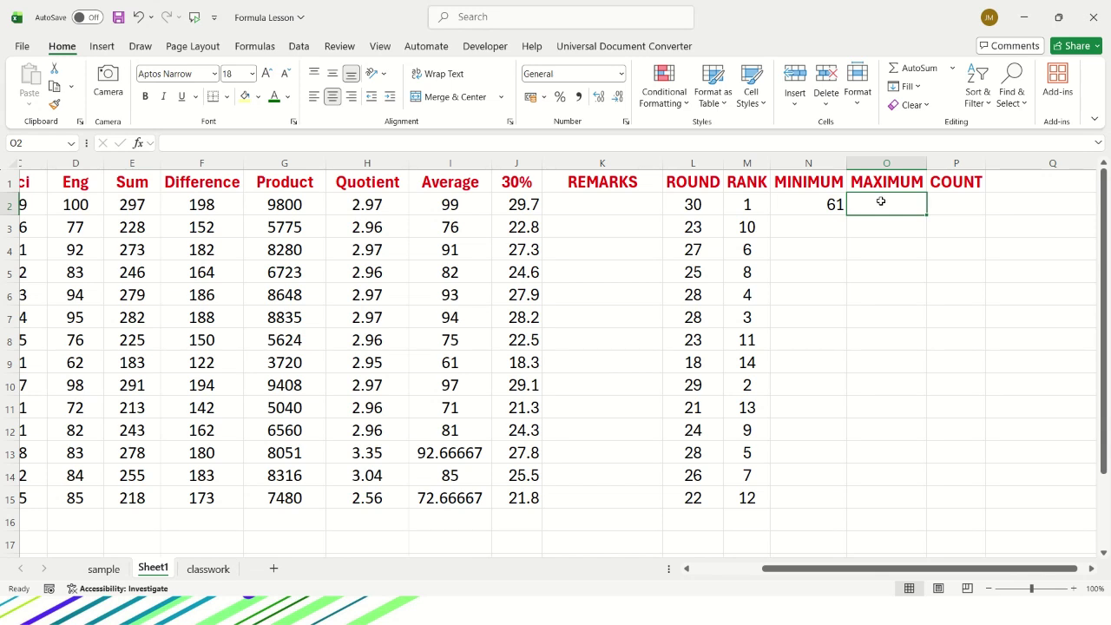
{"action": "type", "text": "=max"}
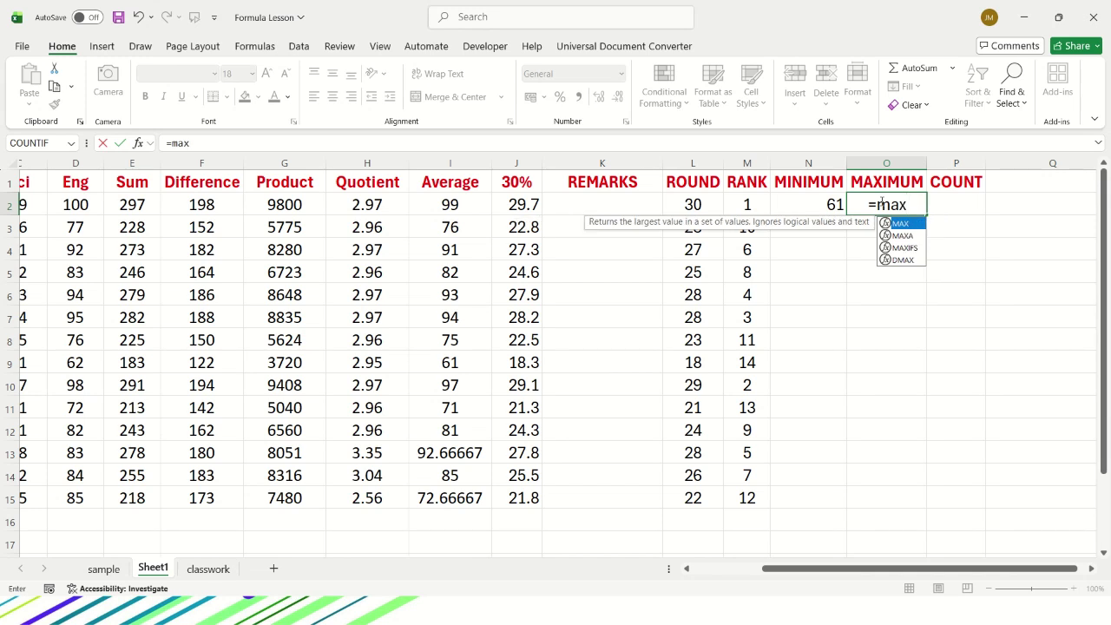
{"action": "type", "text": "("}
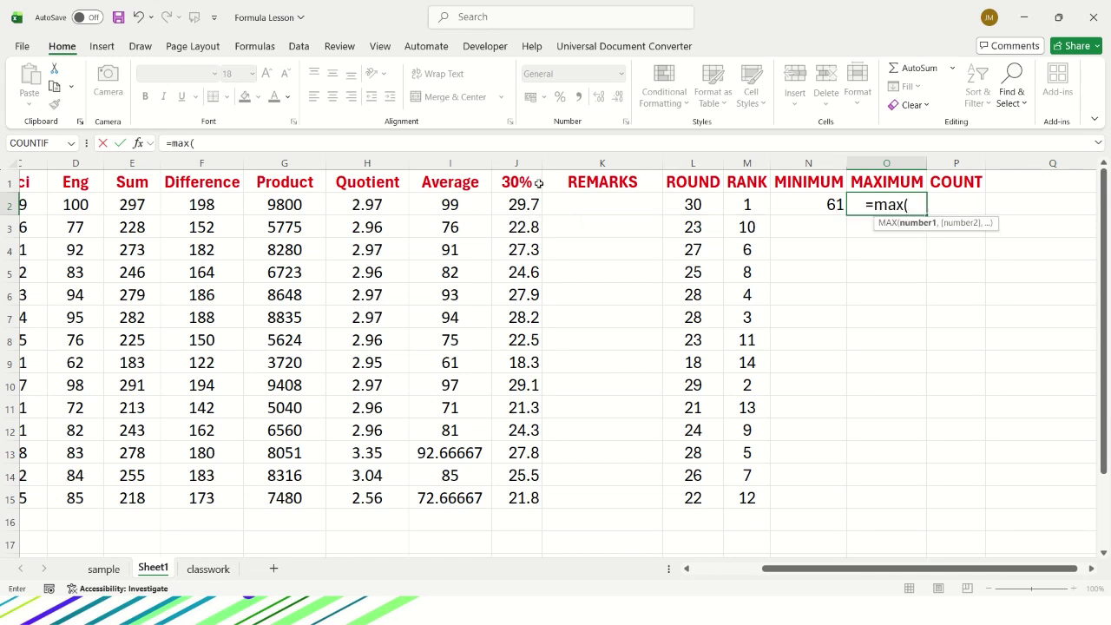
{"action": "left_click_drag", "start_coordinate": [457, 216], "coordinate": [465, 512]}
{"action": "type", "text": ")"}
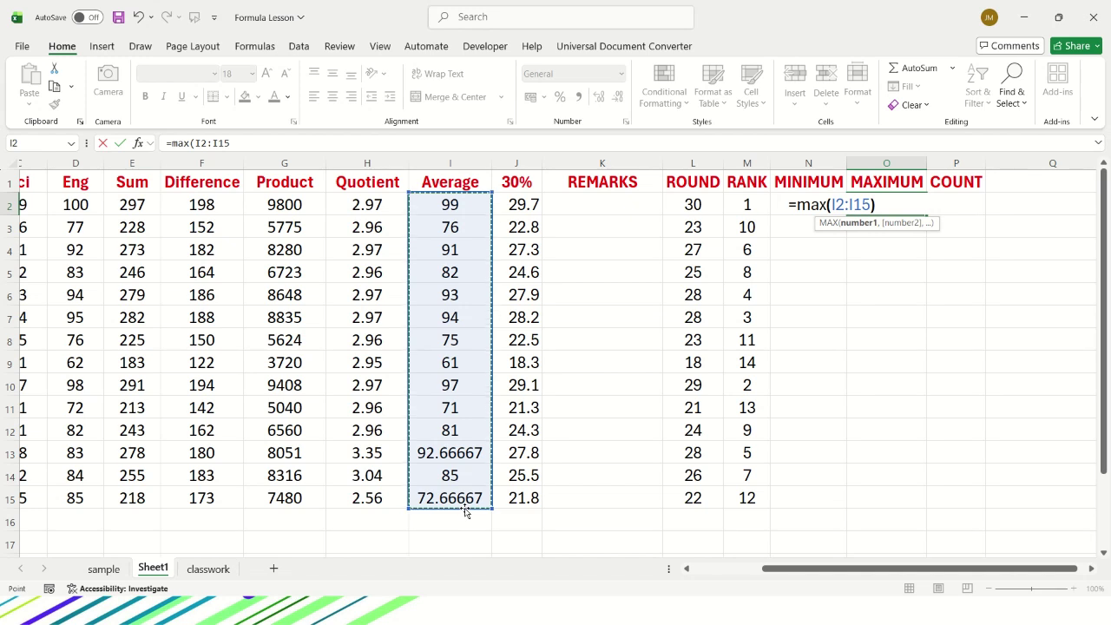
{"action": "key", "text": "Return"}
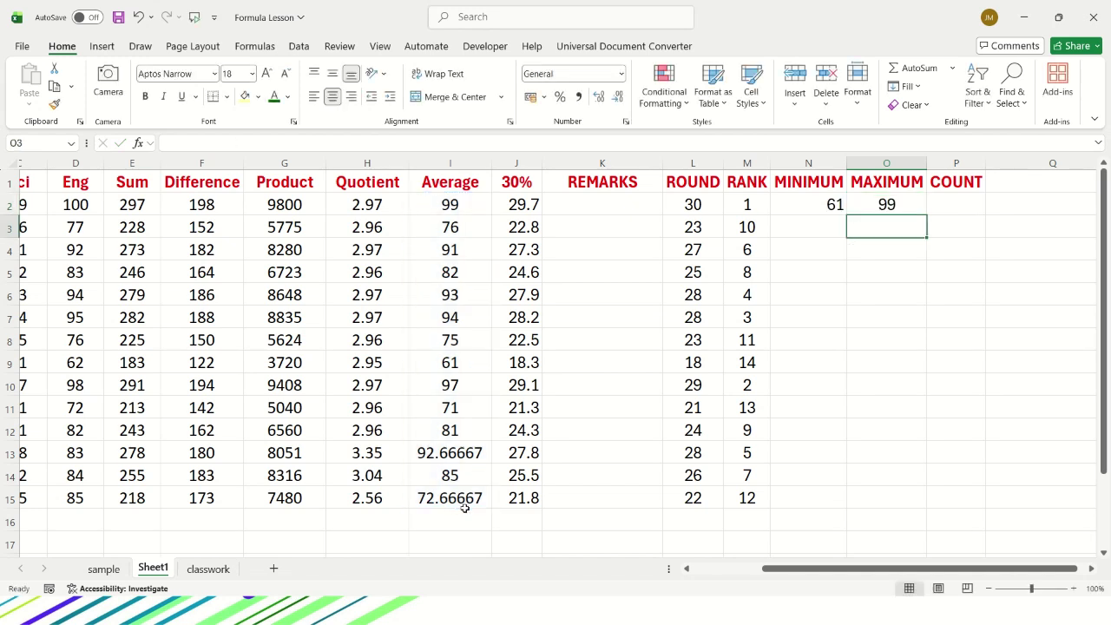
{"action": "left_click", "coordinate": [456, 202]}
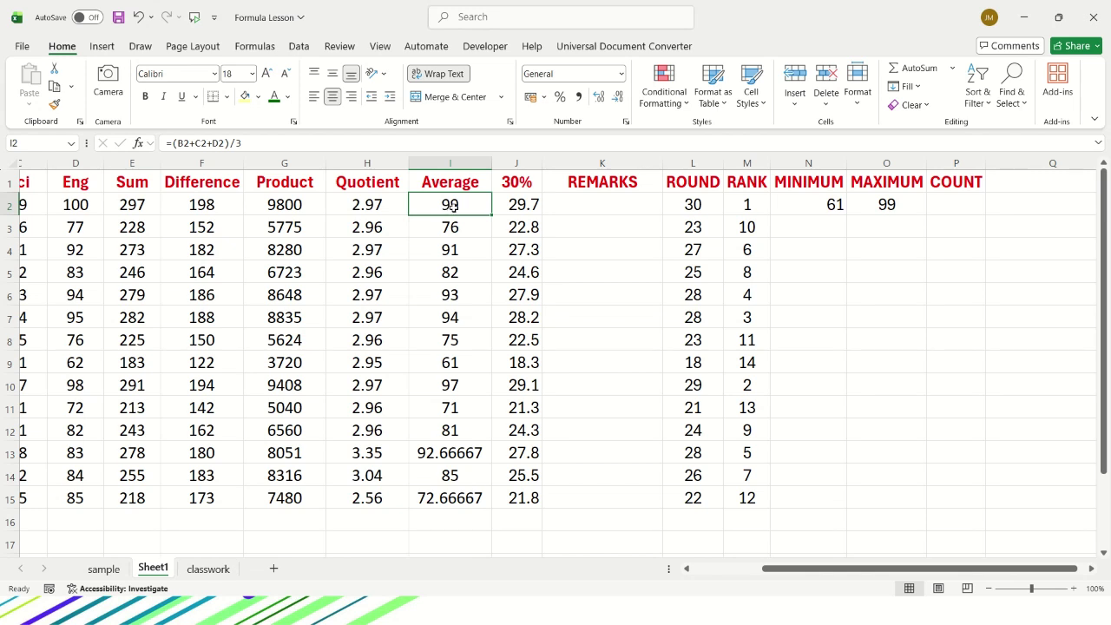
- Enter =COUNT(I2:I15) in P2 under COUNT
{"action": "left_click", "coordinate": [964, 203]}
{"action": "type", "text": "=cou"}
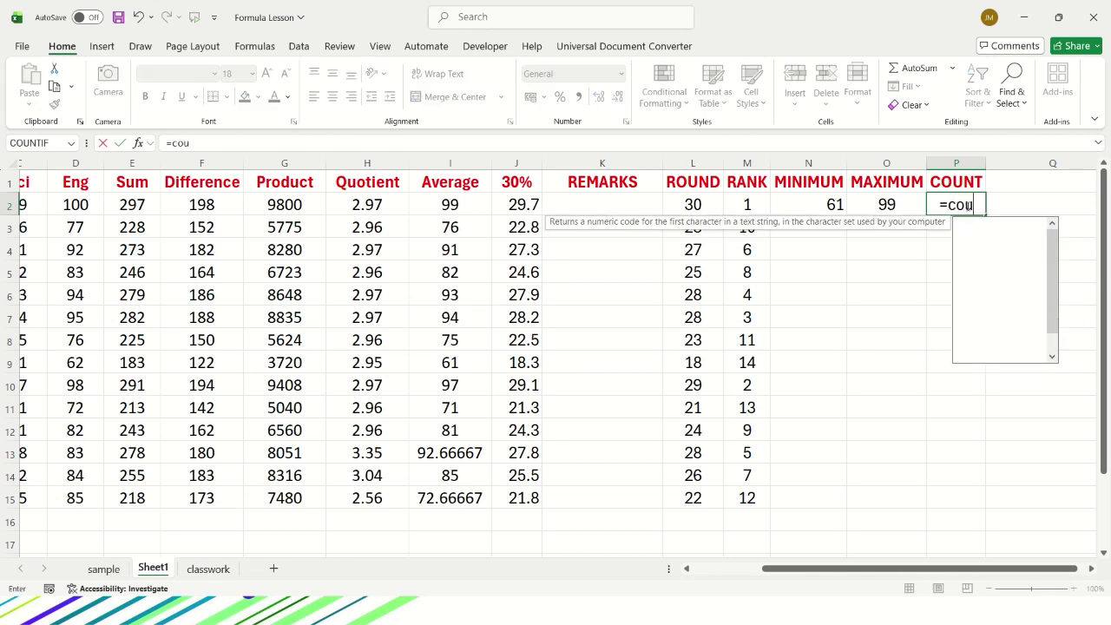
{"action": "type", "text": "nt("}
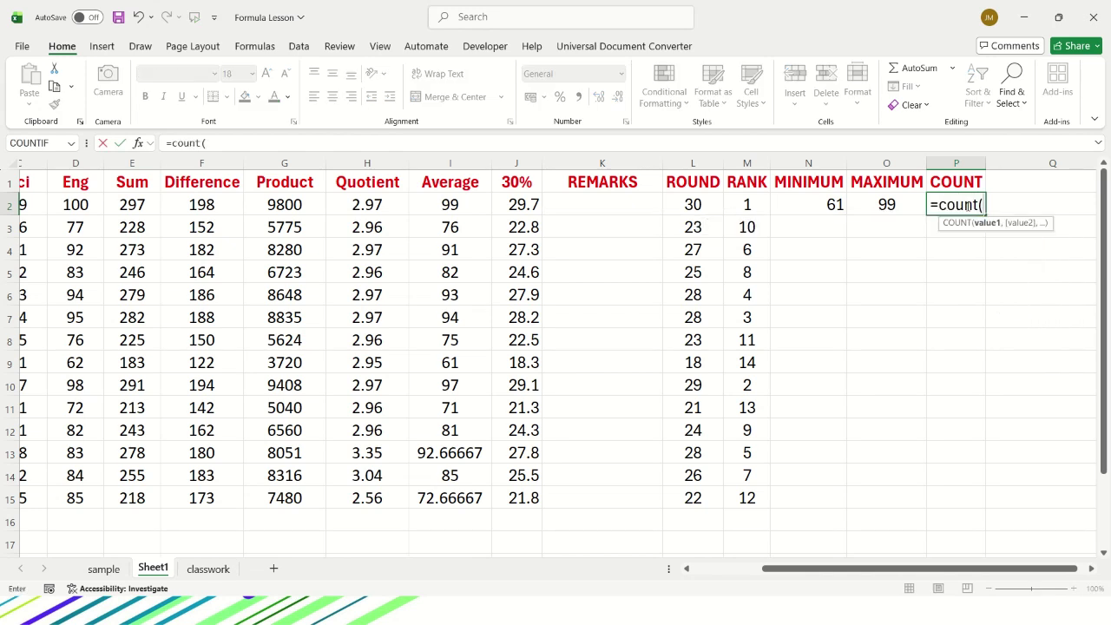
{"action": "left_click_drag", "start_coordinate": [450, 201], "coordinate": [469, 494]}
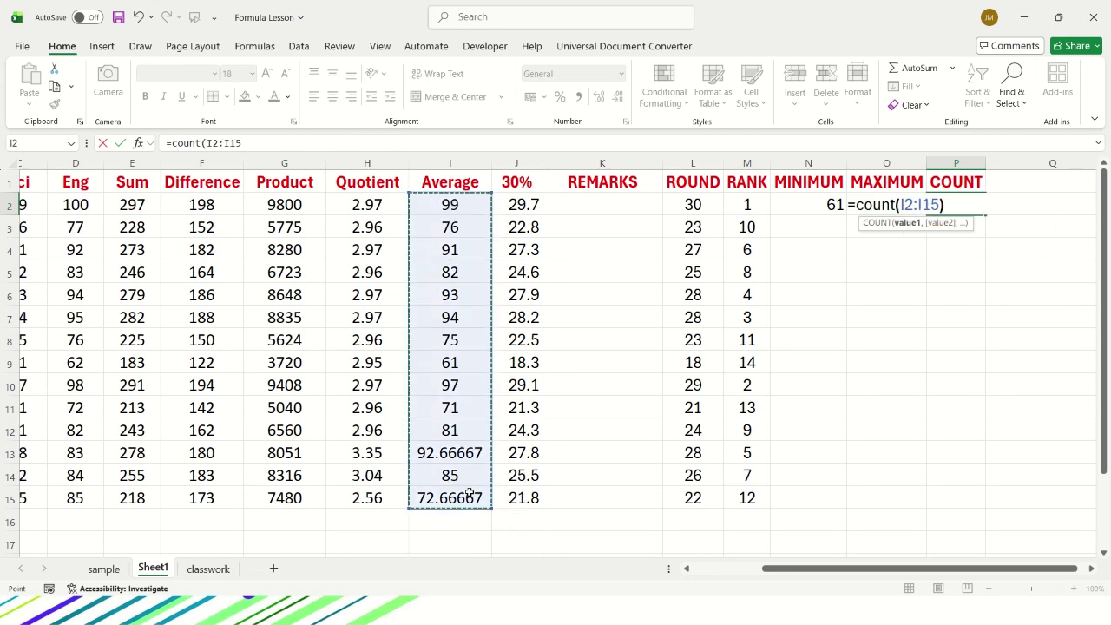
{"action": "type", "text": ")"}
{"action": "key", "text": "Return"}
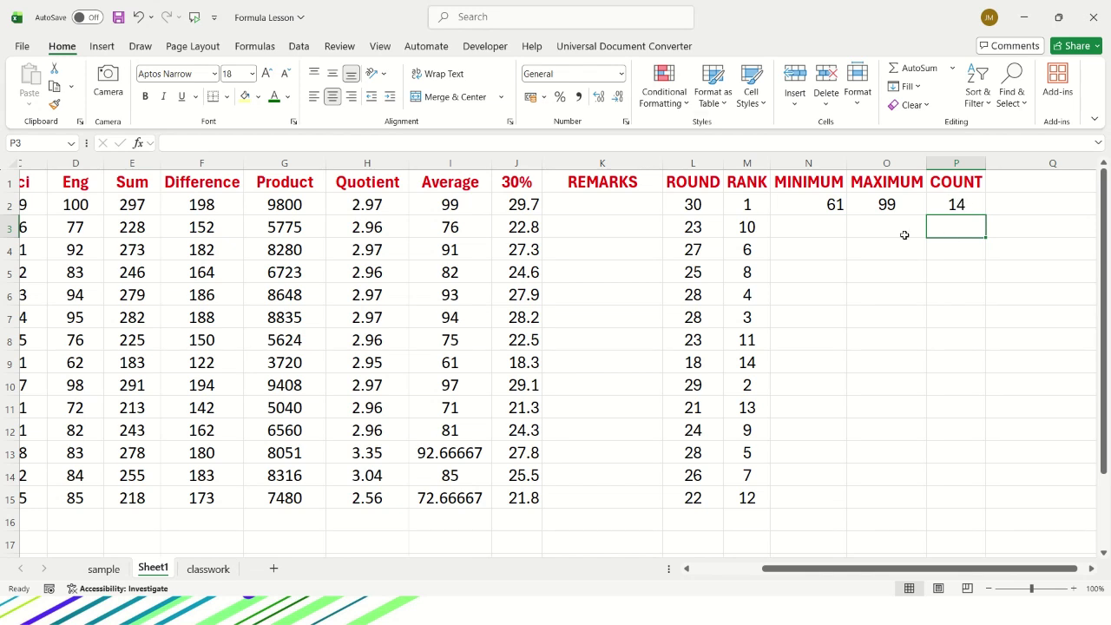
- Begin an IF formula in K2 under REMARKS that returns "PASSED" when J2>=25
{"action": "left_click", "coordinate": [567, 207]}
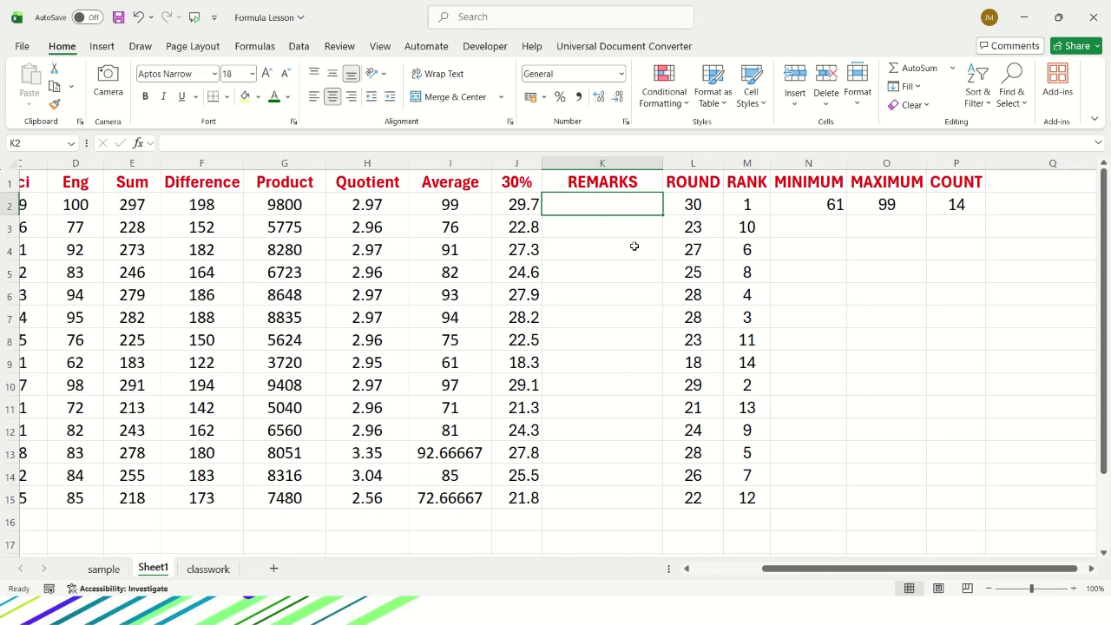
{"action": "type", "text": "=if"}
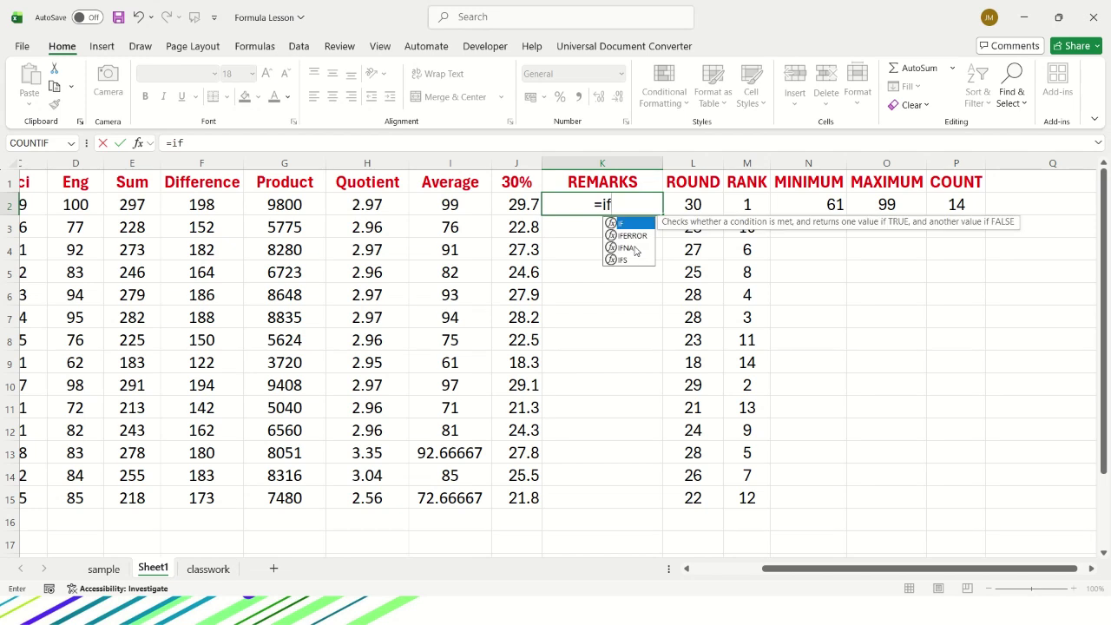
{"action": "type", "text": "("}
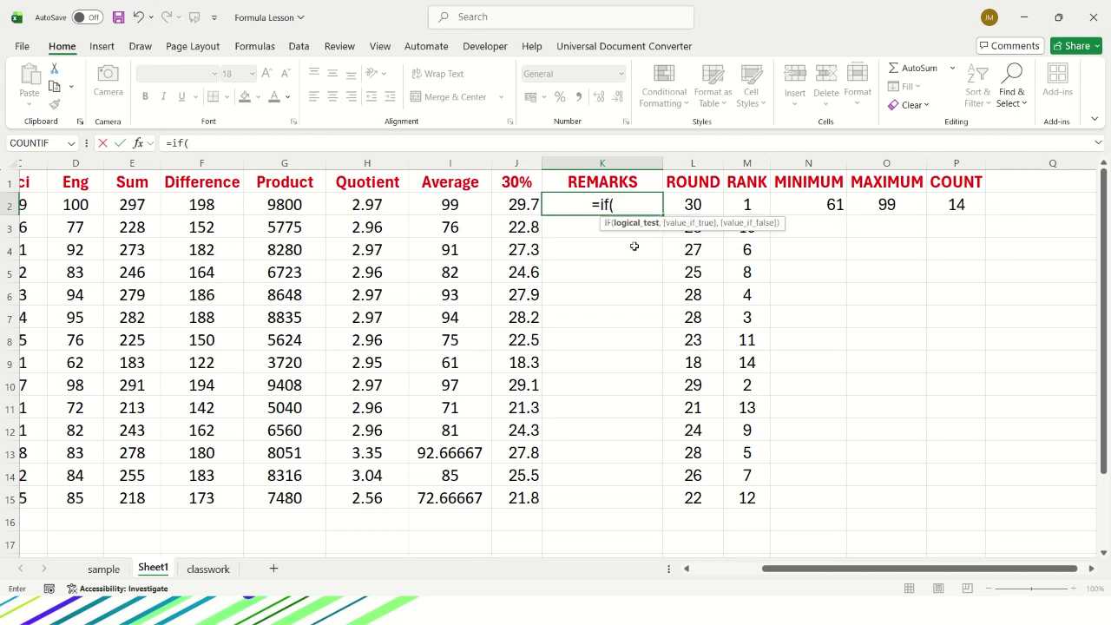
{"action": "left_click", "coordinate": [514, 211]}
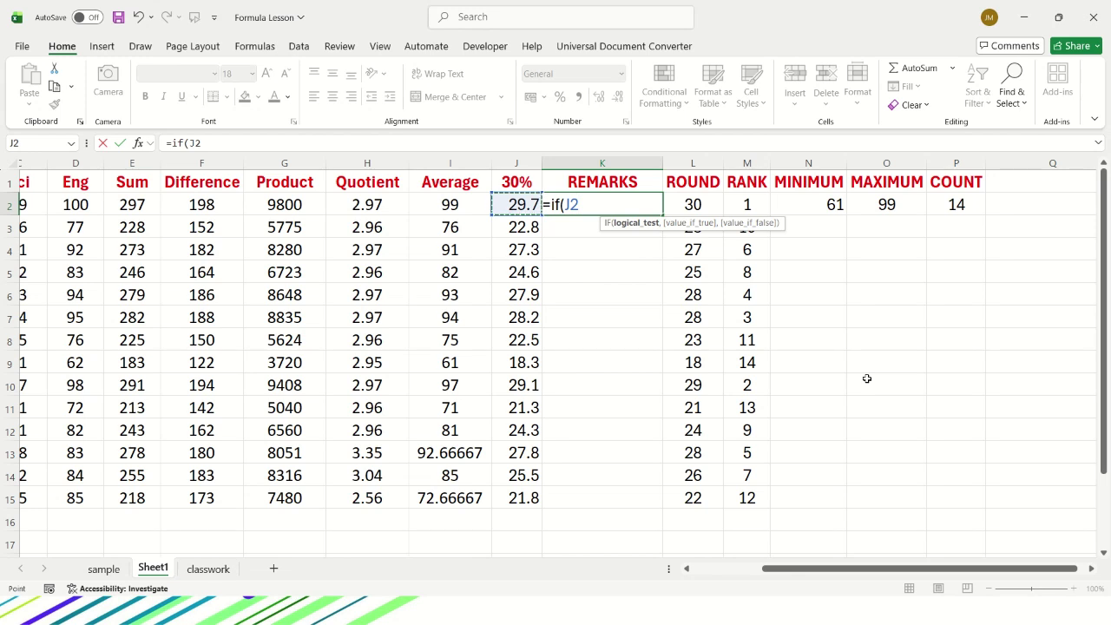
{"action": "type", "text": ">="}
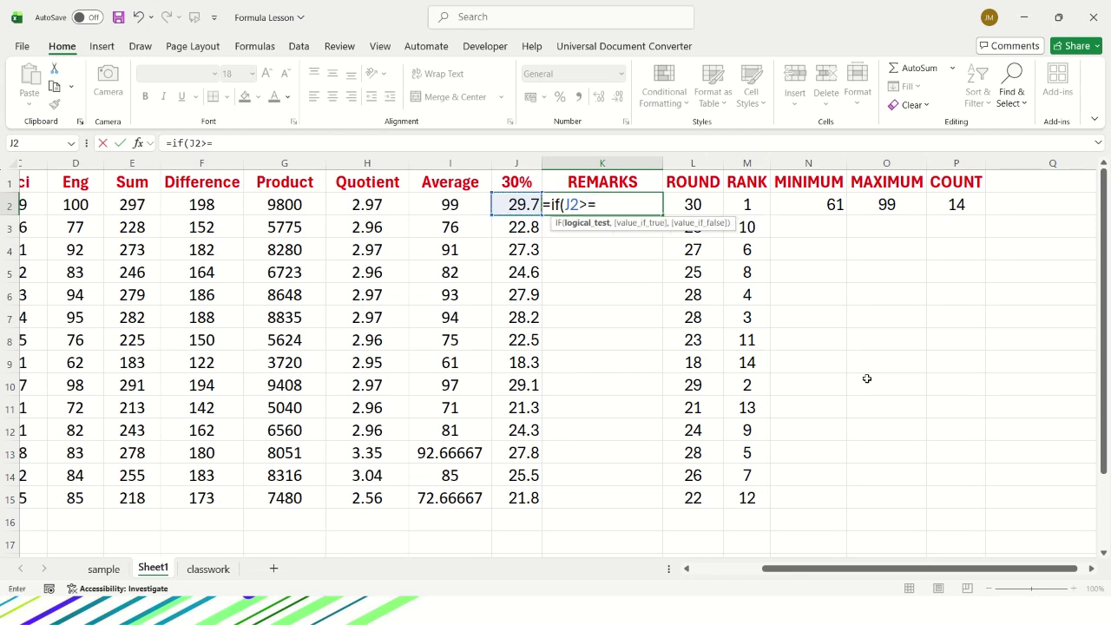
{"action": "type", "text": "25,"}
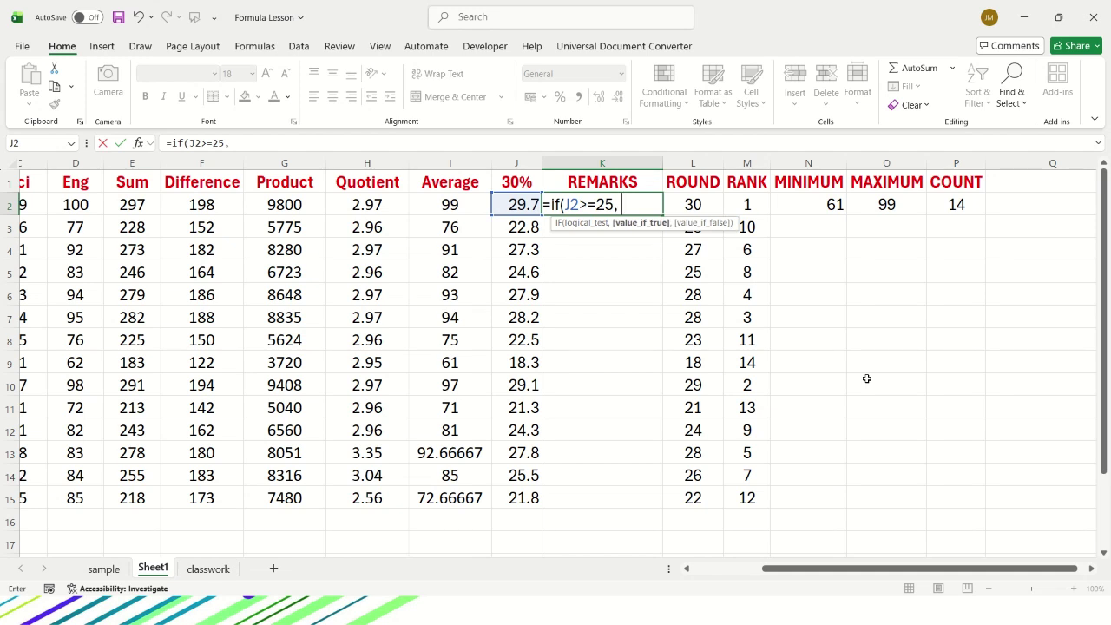
{"action": "type", "text": "\"PASSED\""}
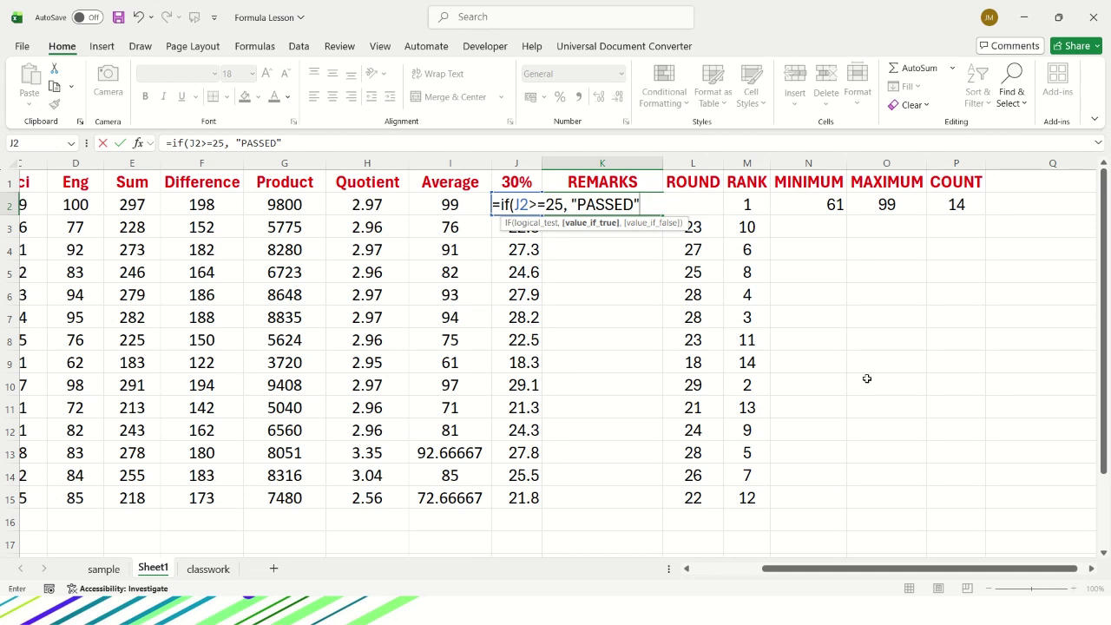
{"action": "type", "text": ","}
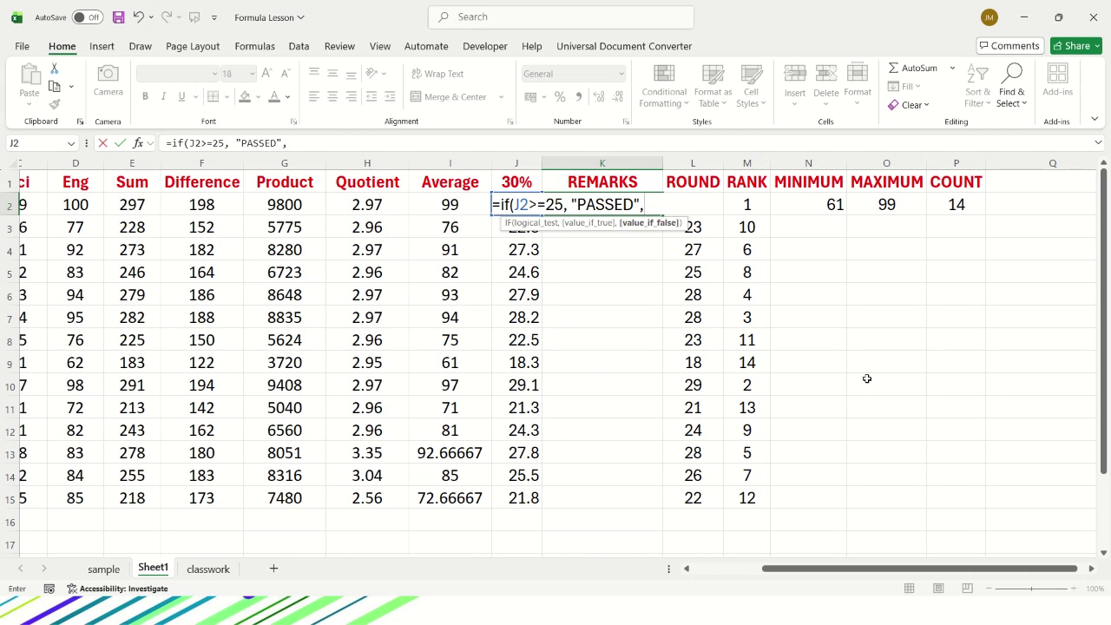
- Nest IF(J2<=24,"FAILED") as the value-if-false argument in K2 and complete the formula
{"action": "type", "text": "if"}
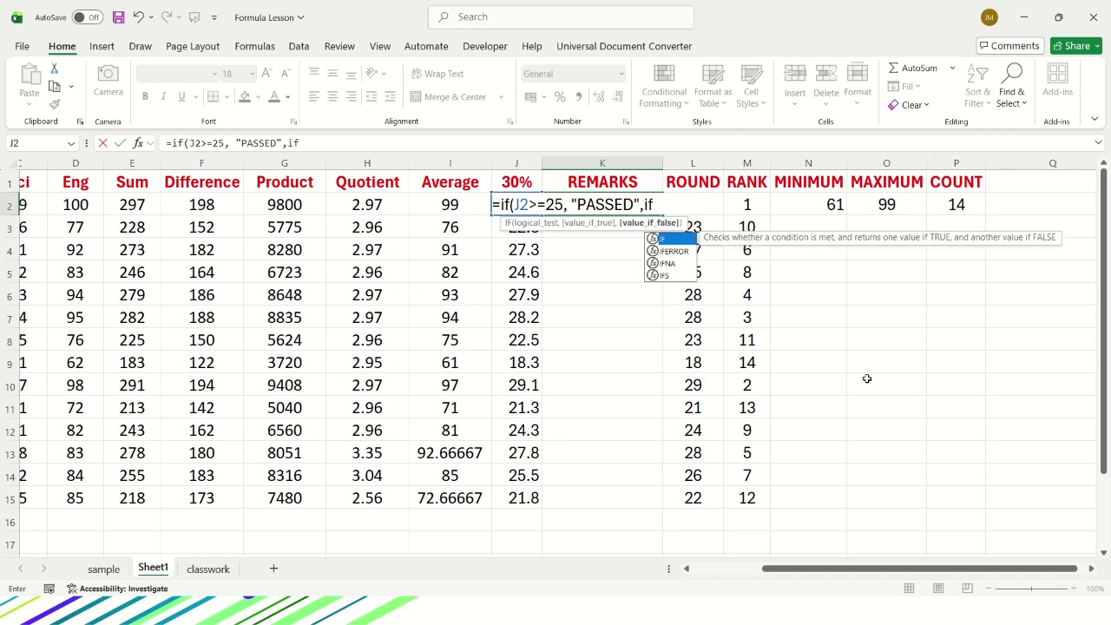
{"action": "type", "text": "("}
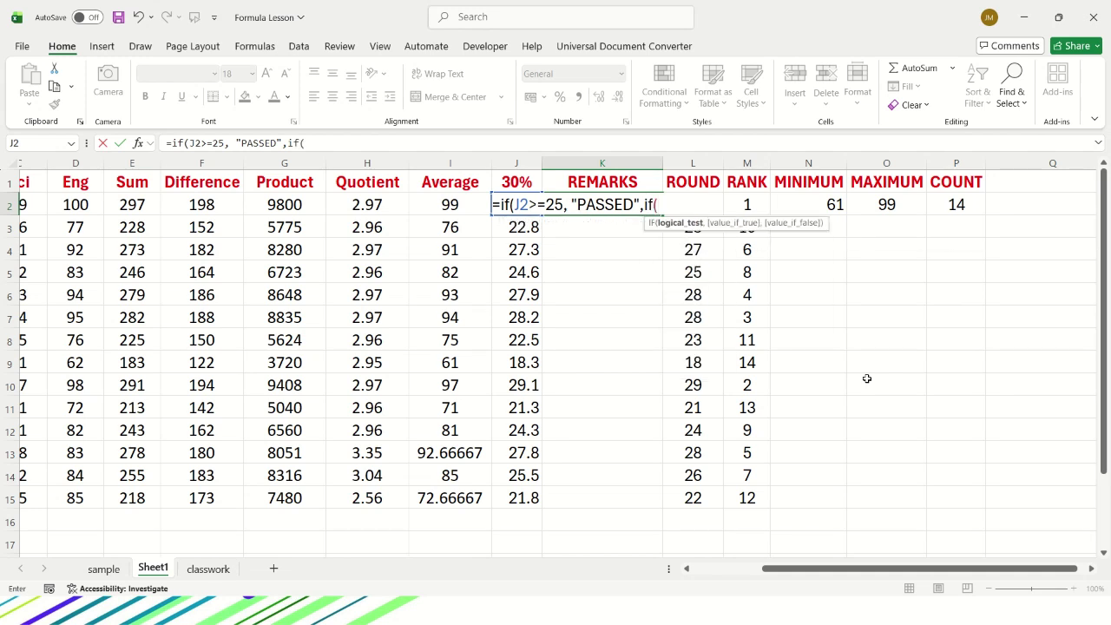
{"action": "type", "text": "J2<=24,"}
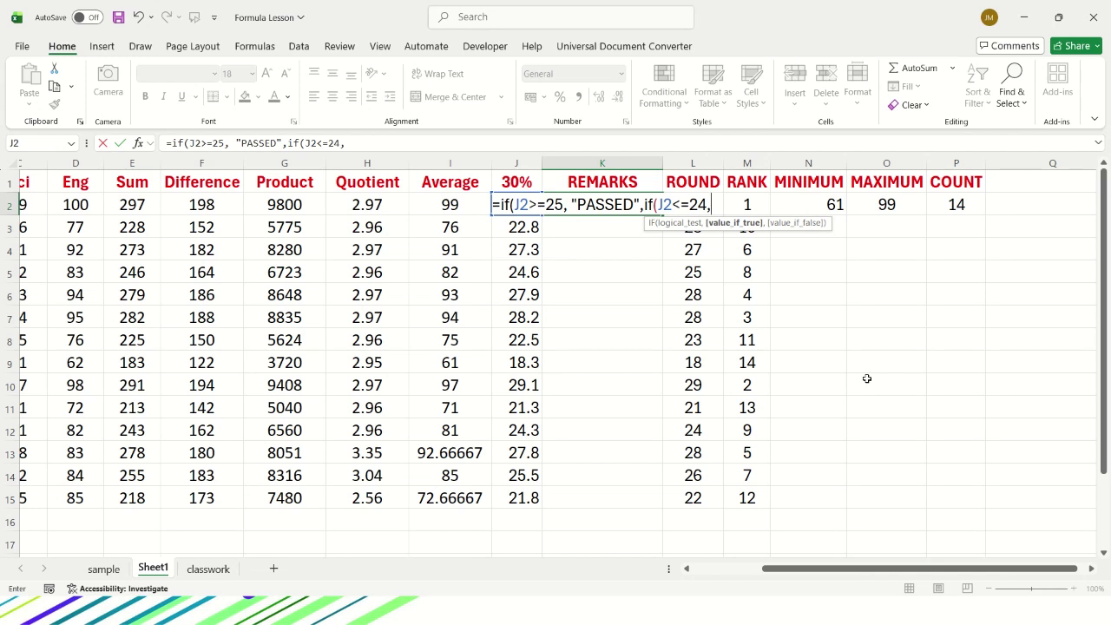
{"action": "type", "text": "\""}
{"action": "type", "text": "F"}
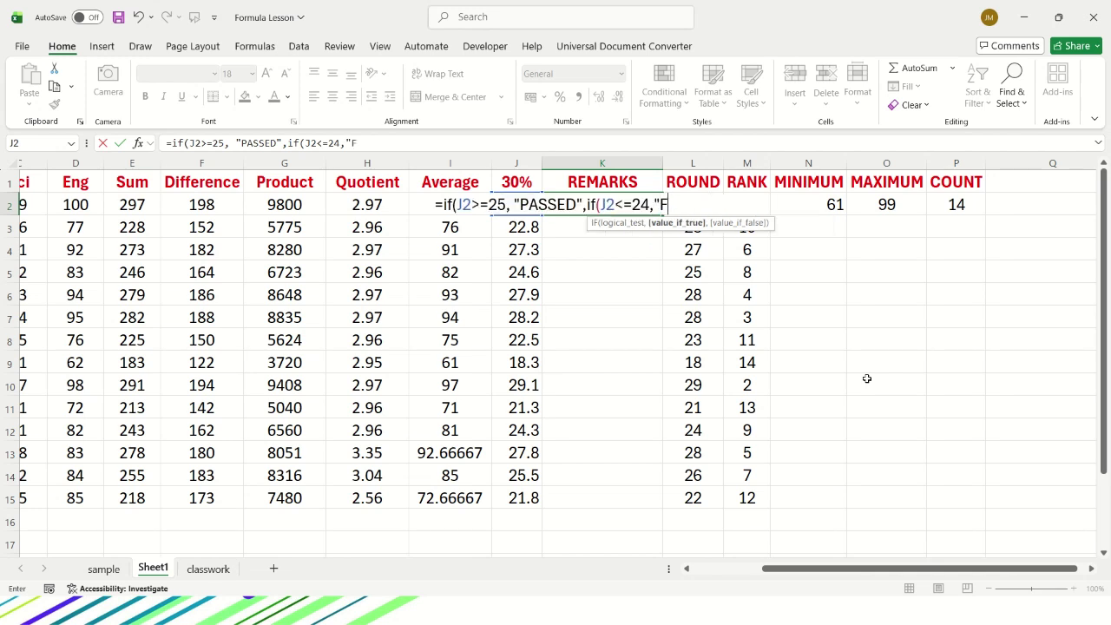
{"action": "type", "text": "AILED\""}
{"action": "type", "text": "))"}
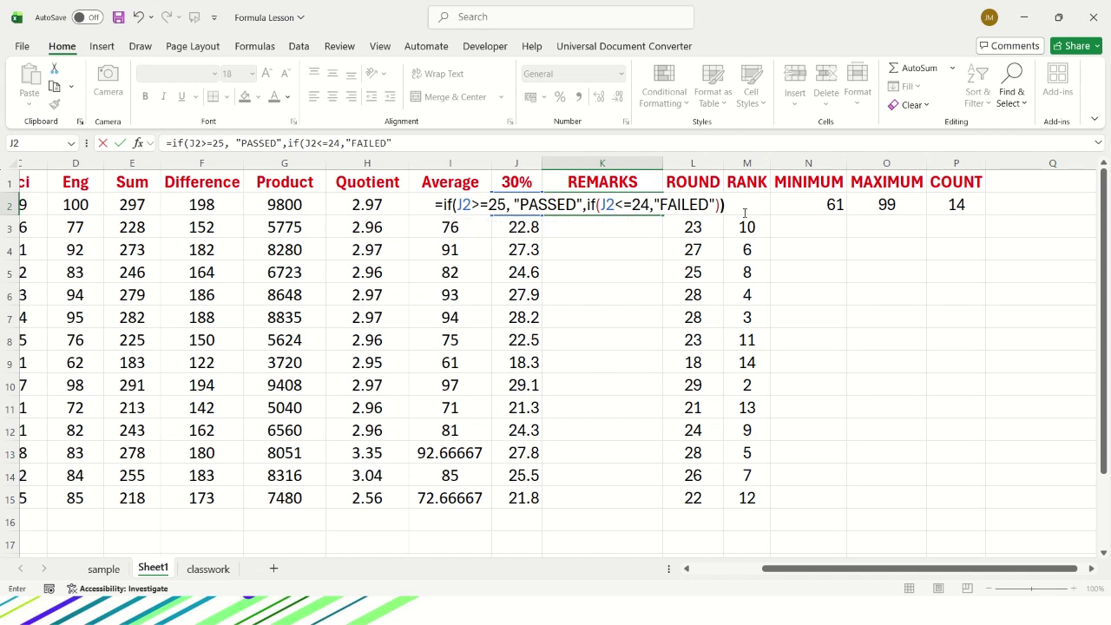
{"action": "key", "text": "Return"}
- Fill the REMARKS formula from K2 down to K15 and compare the 30% values with the remarks in rows 2 and 3
{"action": "left_click", "coordinate": [652, 203]}
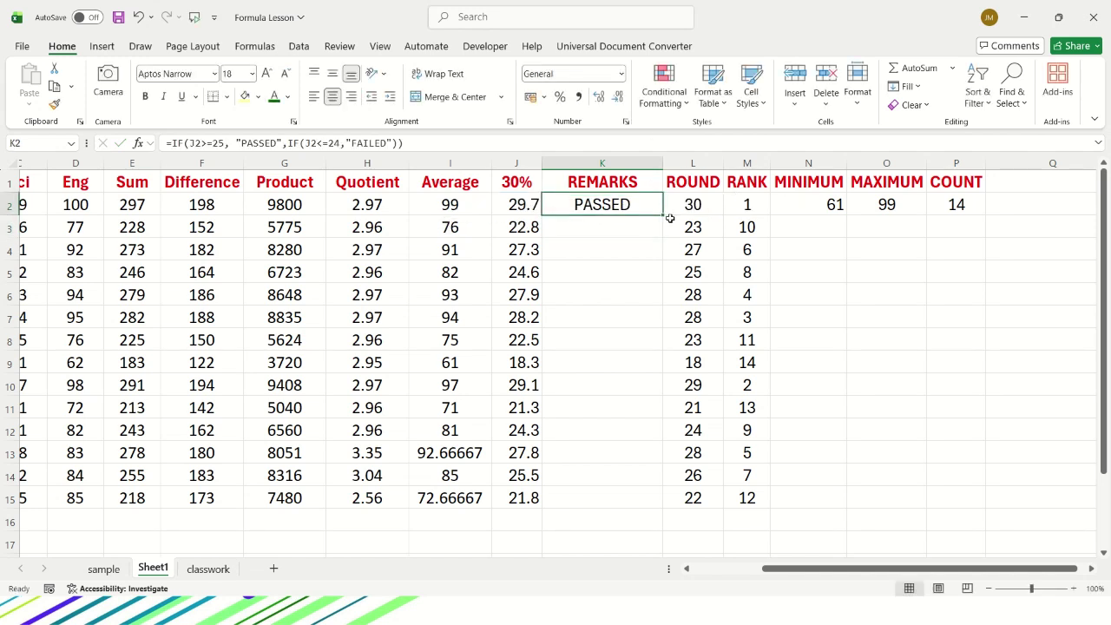
{"action": "left_click_drag", "start_coordinate": [663, 214], "coordinate": [664, 507]}
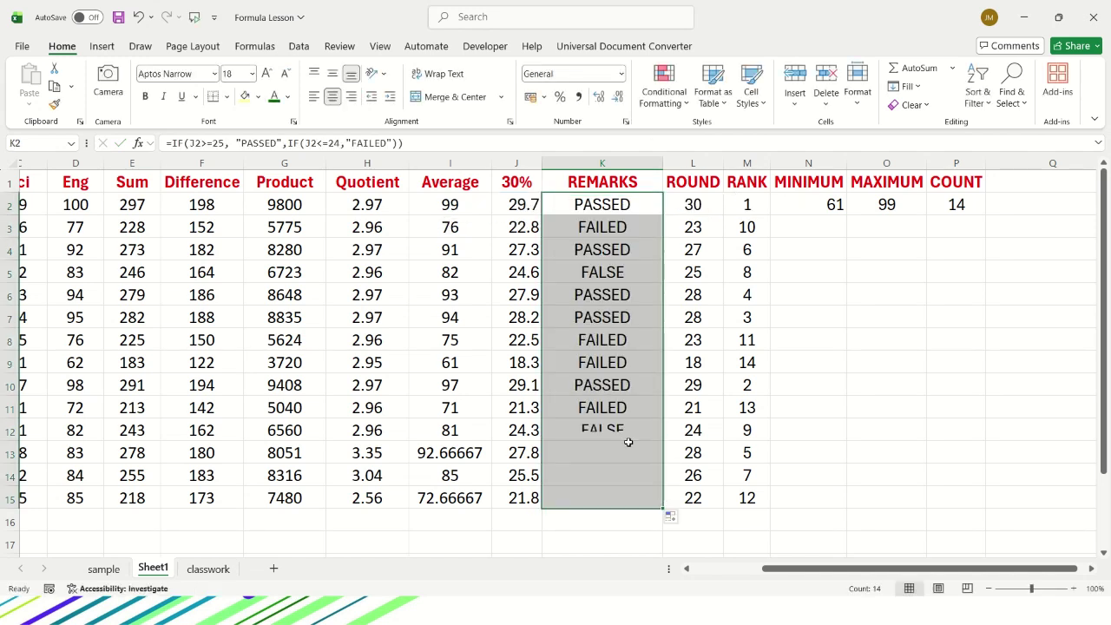
{"action": "left_click", "coordinate": [524, 211]}
{"action": "mouse_move", "coordinate": [559, 208]}
{"action": "left_mouse_down"}
{"action": "mouse_move", "coordinate": [576, 208]}
{"action": "mouse_move", "coordinate": [570, 226]}
{"action": "left_mouse_up"}
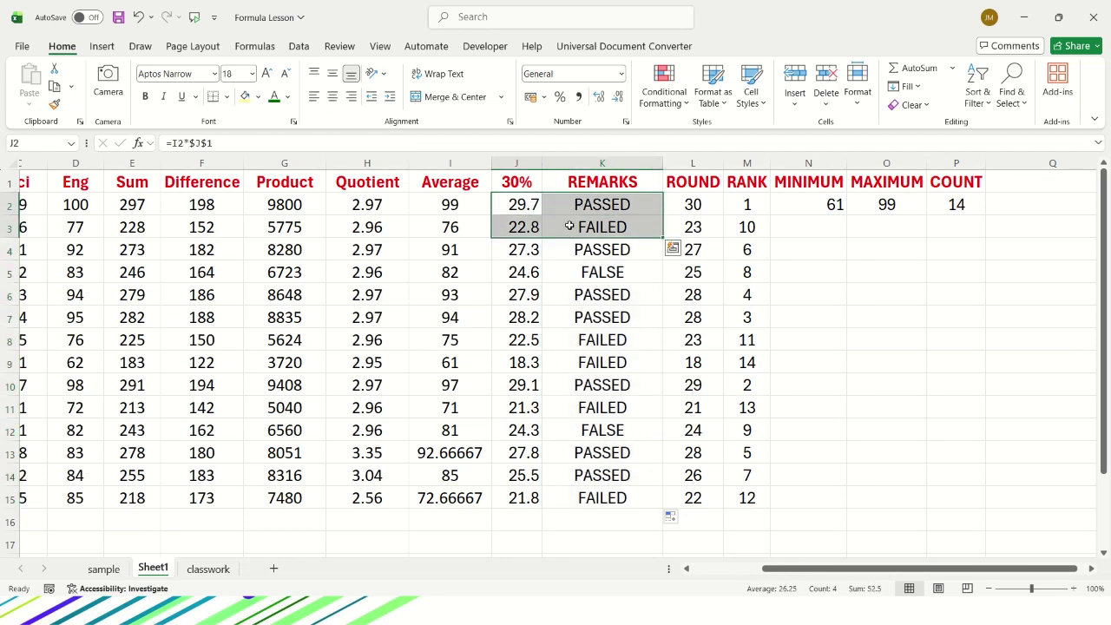
{"action": "left_click", "coordinate": [586, 226]}
{"action": "left_click", "coordinate": [532, 231]}
{"action": "left_click", "coordinate": [599, 229]}
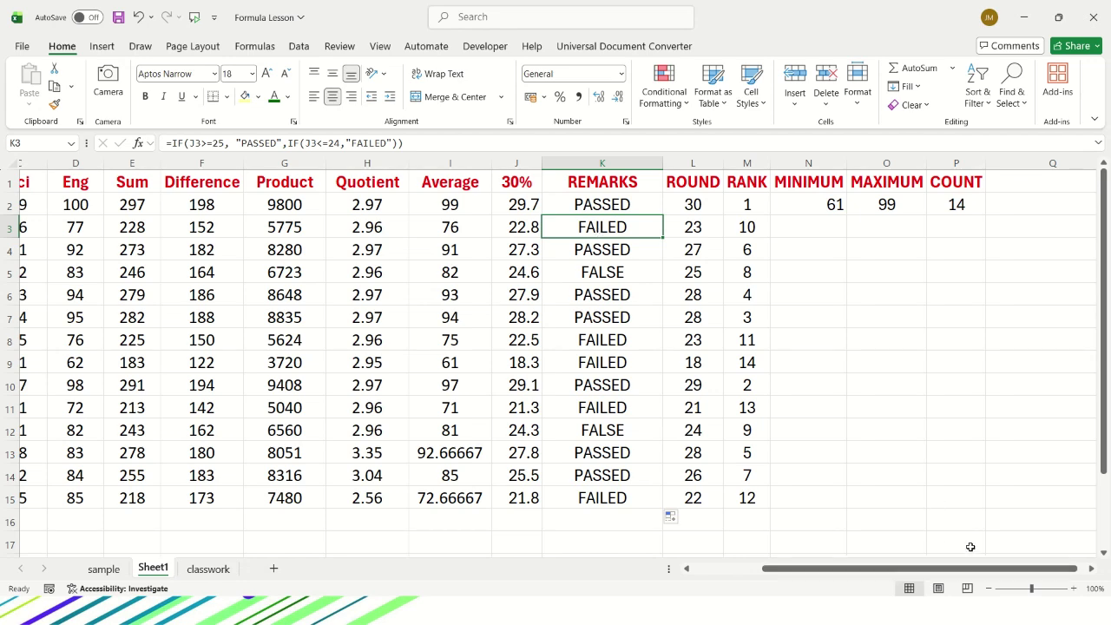
- Apply All Borders to the whole table from A1 to P15
{"action": "left_click_drag", "start_coordinate": [900, 575], "coordinate": [833, 575]}
{"action": "left_click_drag", "start_coordinate": [45, 181], "coordinate": [721, 498]}
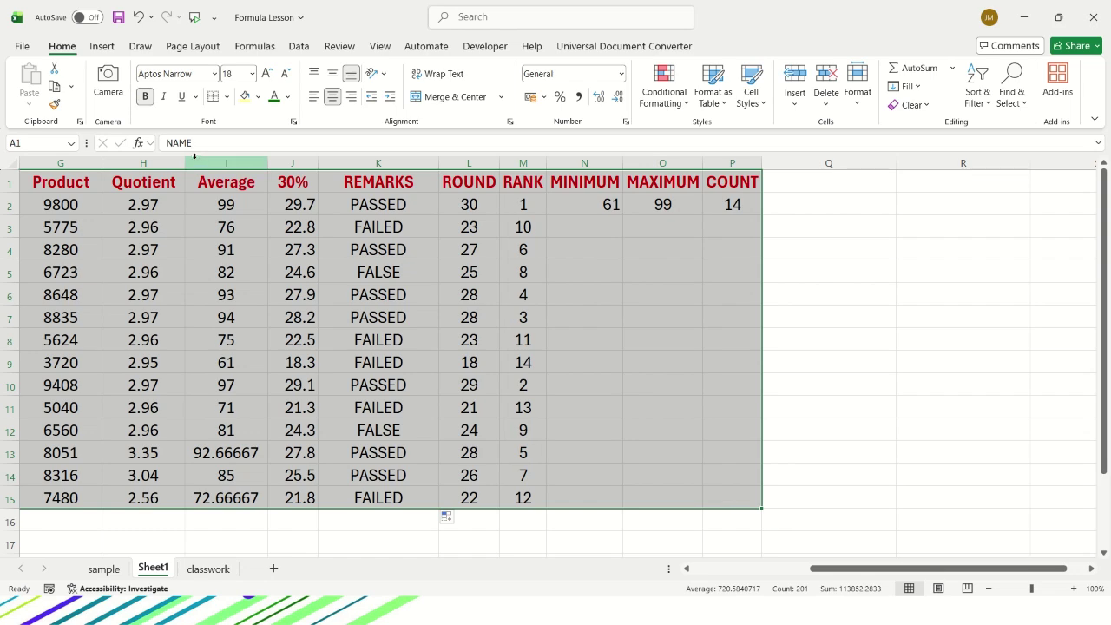
{"action": "left_click", "coordinate": [227, 97]}
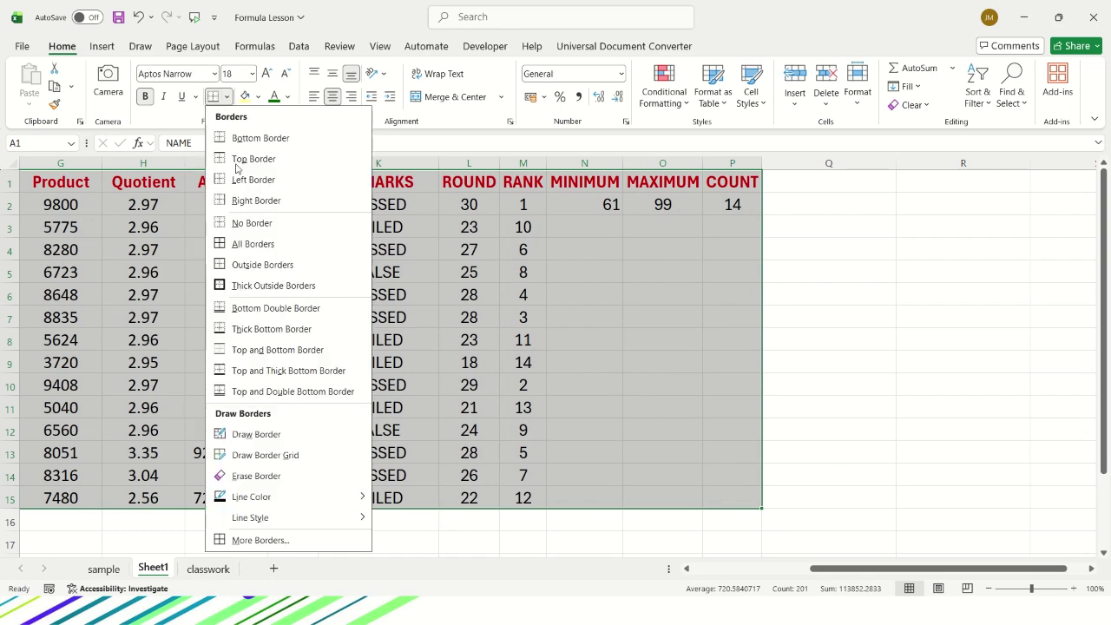
{"action": "left_click", "coordinate": [247, 241]}
{"action": "scroll", "coordinate": [343, 356], "scroll_direction": "left", "scroll_amount": 3}
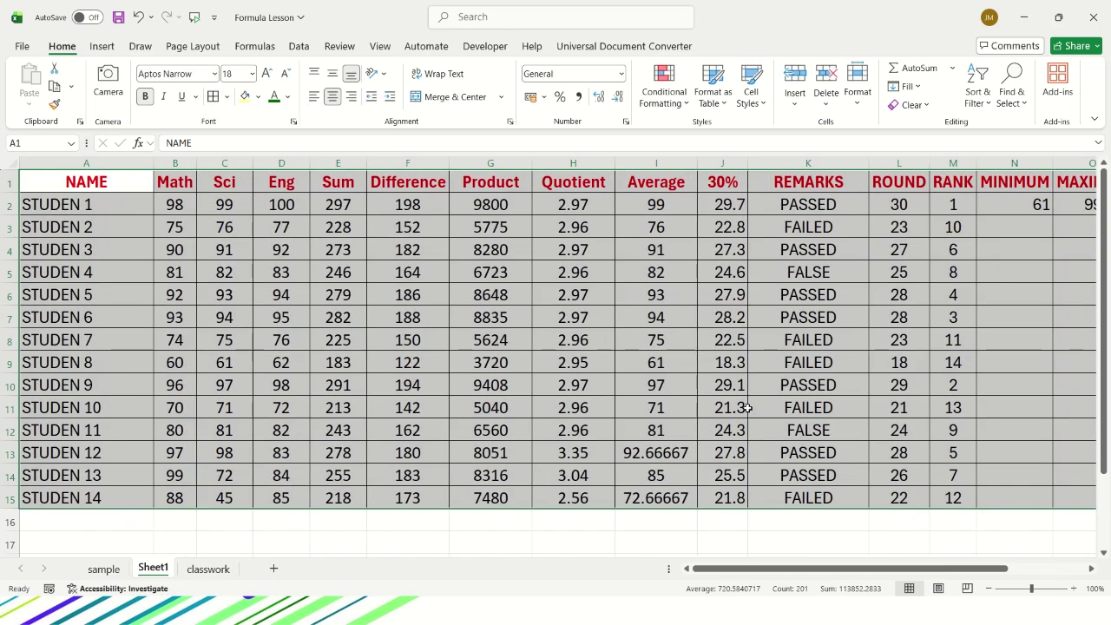
- Apply the comma number style to the Product values in G2:G15
{"action": "left_click", "coordinate": [565, 279]}
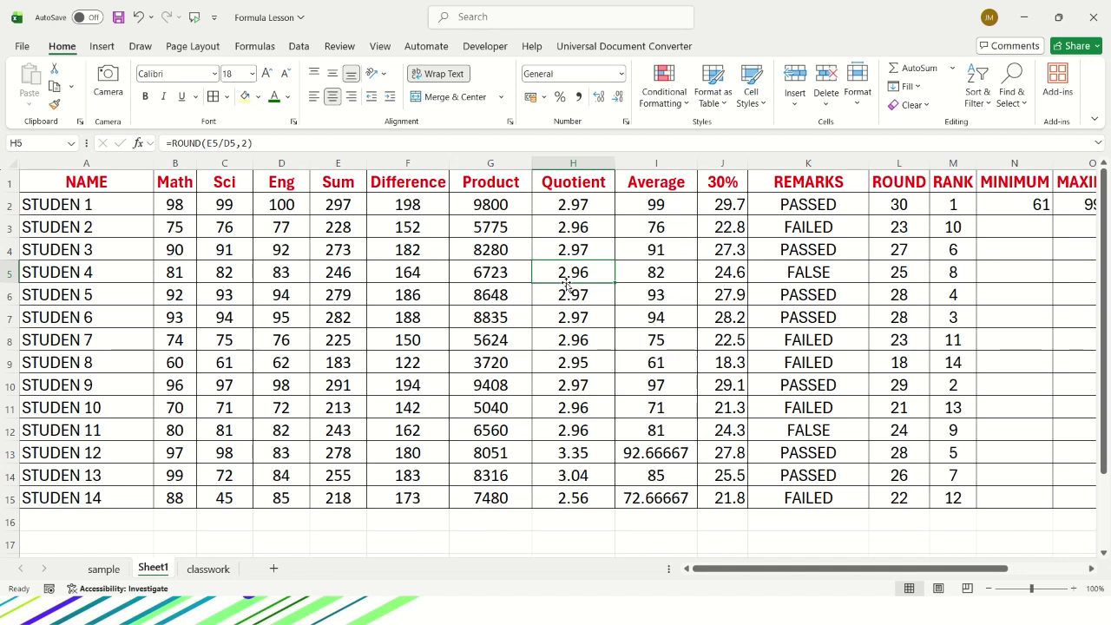
{"action": "left_click_drag", "start_coordinate": [505, 203], "coordinate": [512, 502]}
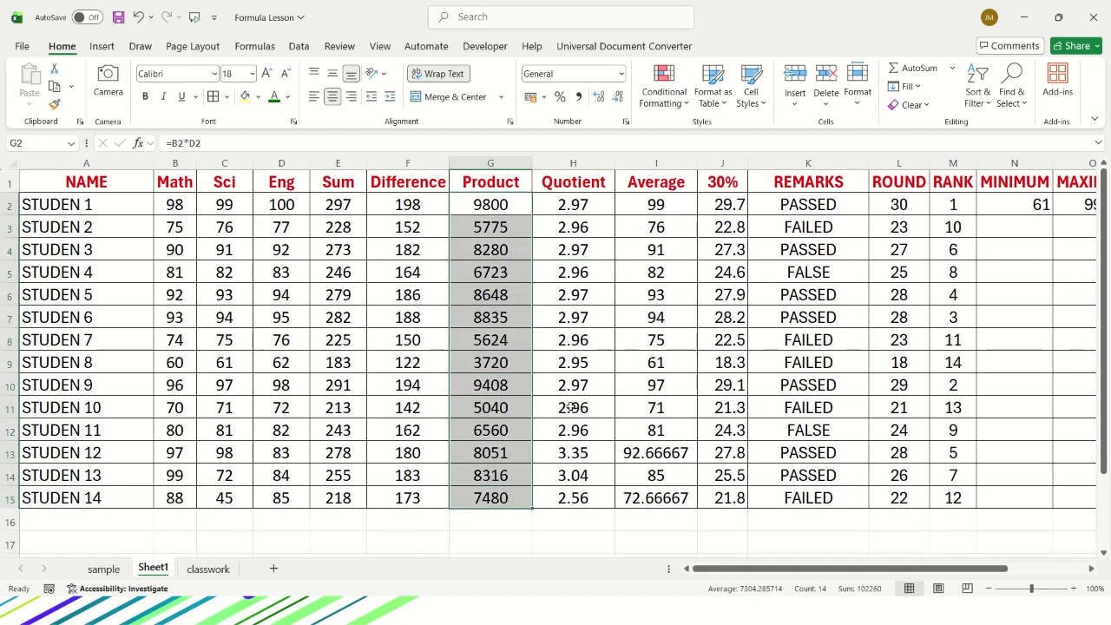
{"action": "left_click", "coordinate": [578, 98]}
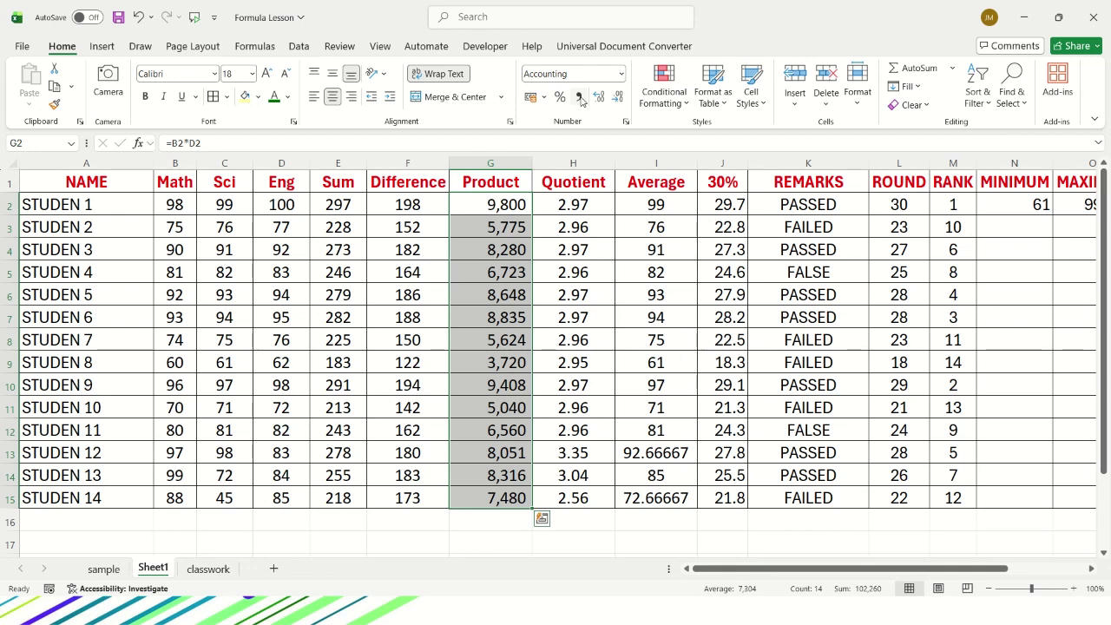
{"action": "right_click", "coordinate": [472, 211]}
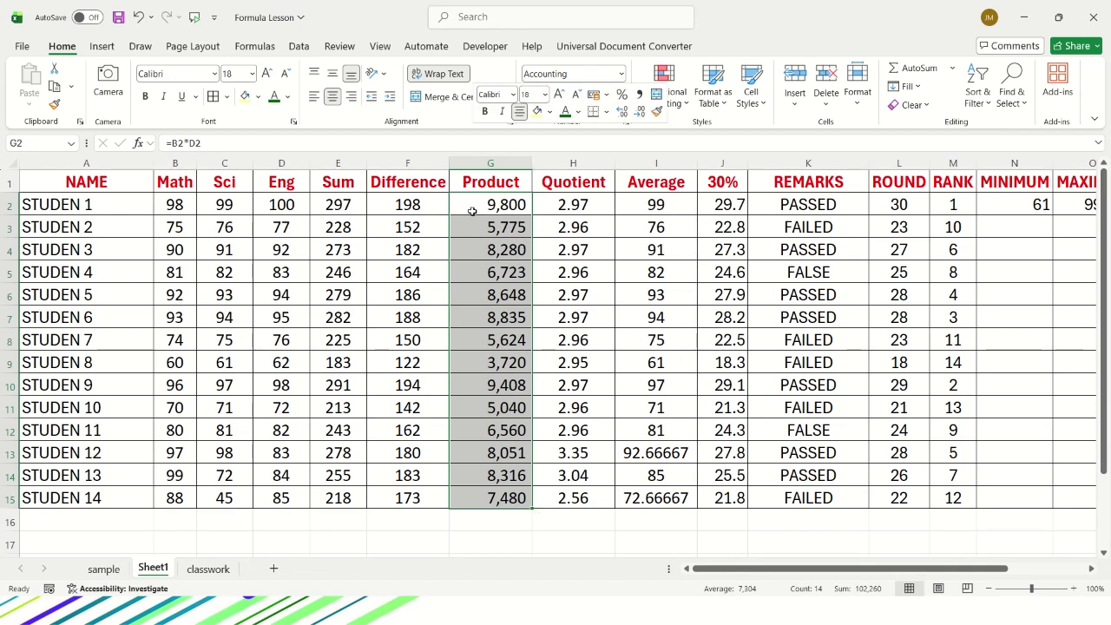
{"action": "left_click", "coordinate": [853, 32]}
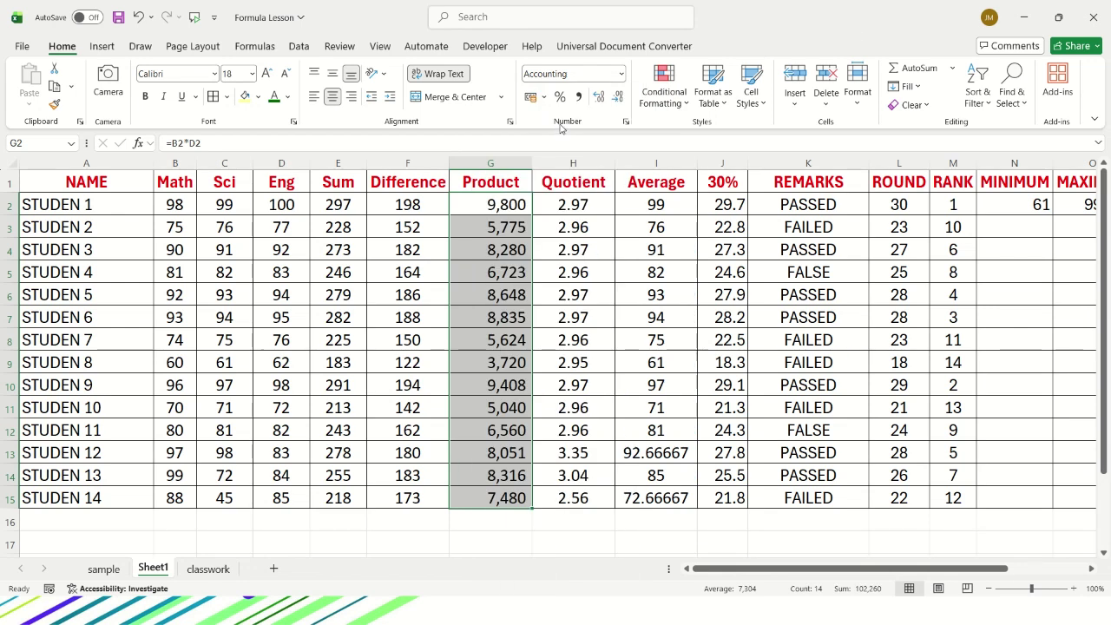
- Browse the currency symbols available for the Product values in the Currency number format and leave without applying any
{"action": "left_click", "coordinate": [545, 97]}
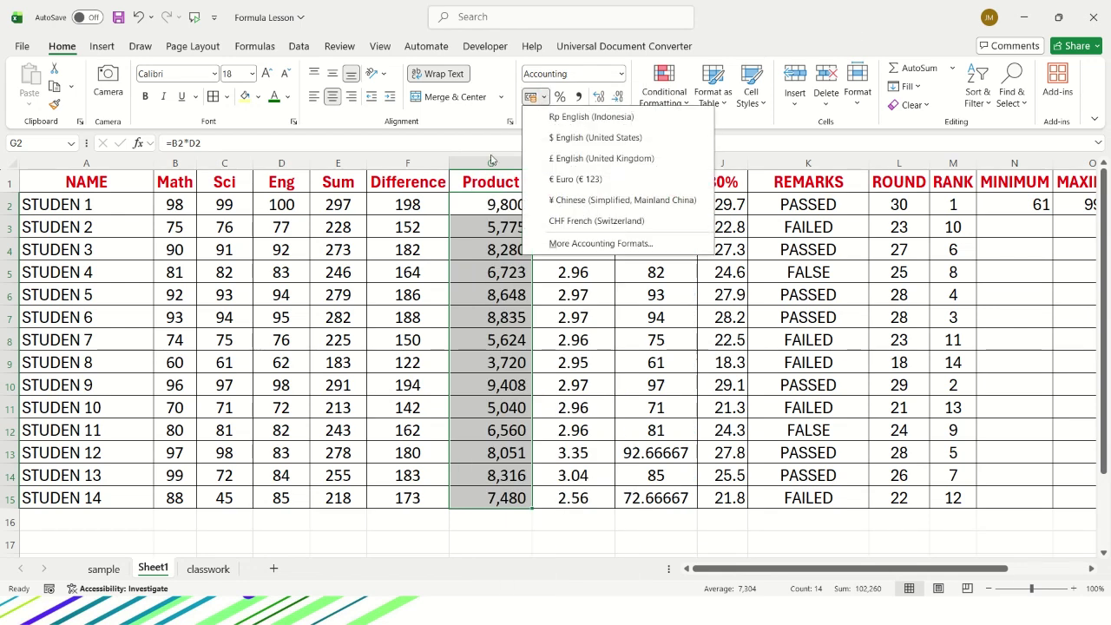
{"action": "left_click", "coordinate": [484, 204]}
{"action": "right_click", "coordinate": [484, 204]}
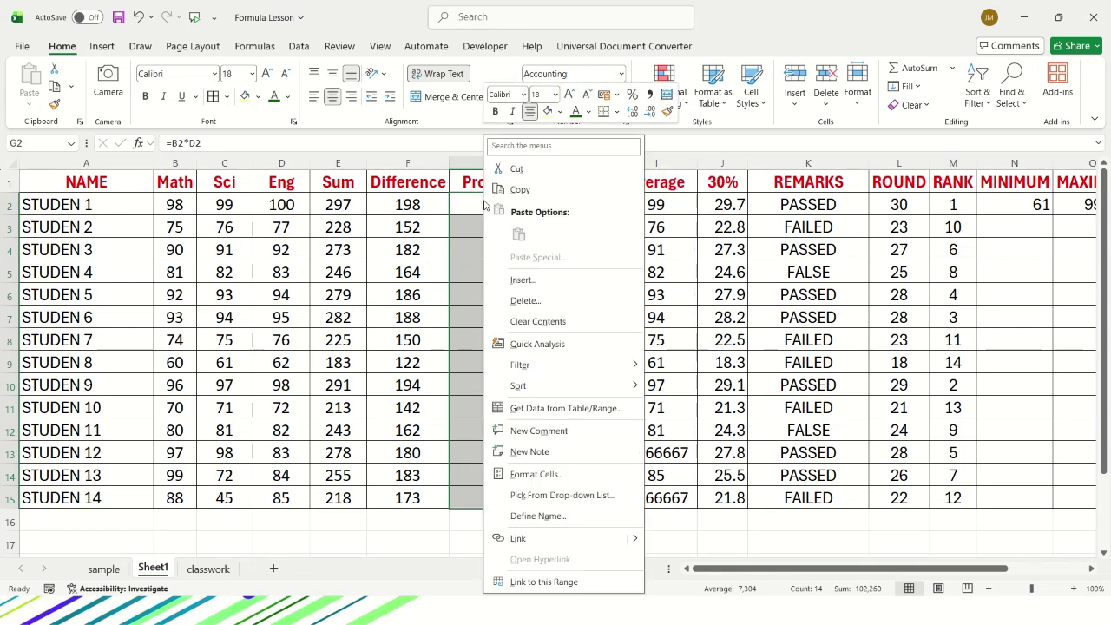
{"action": "left_click", "coordinate": [513, 477]}
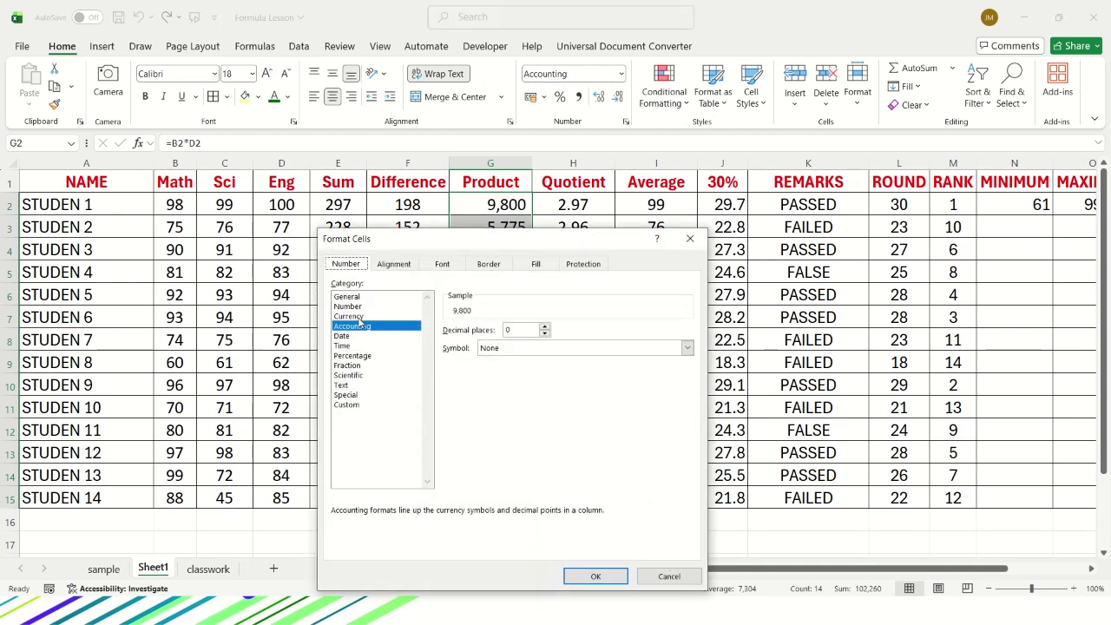
{"action": "left_click", "coordinate": [357, 317]}
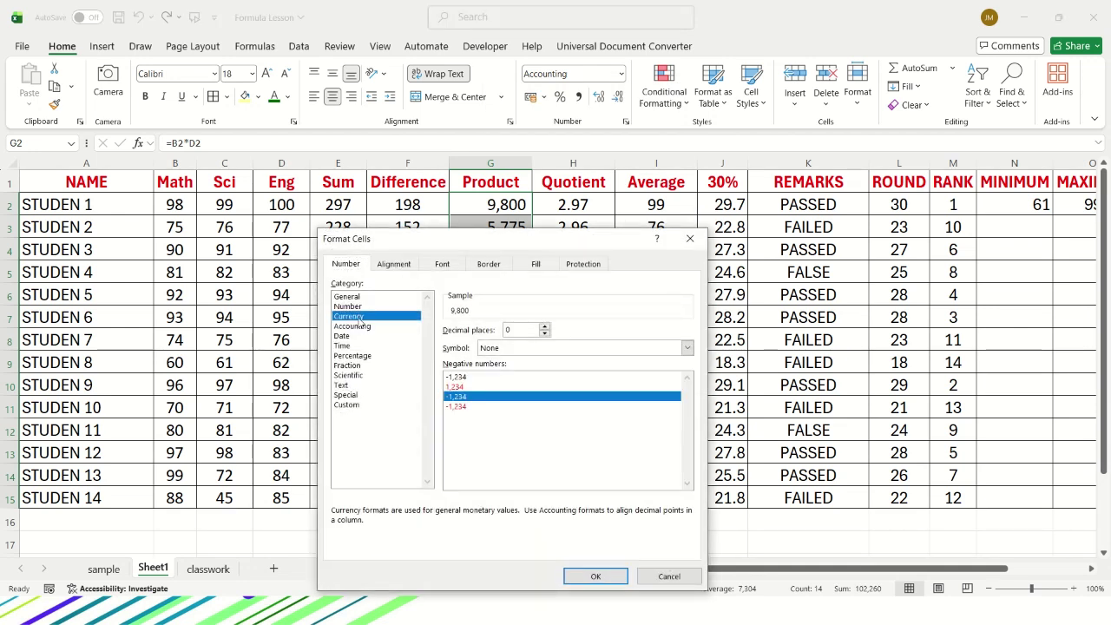
{"action": "left_click", "coordinate": [687, 348]}
{"action": "scroll", "coordinate": [573, 500], "scroll_direction": "down", "scroll_amount": 4}
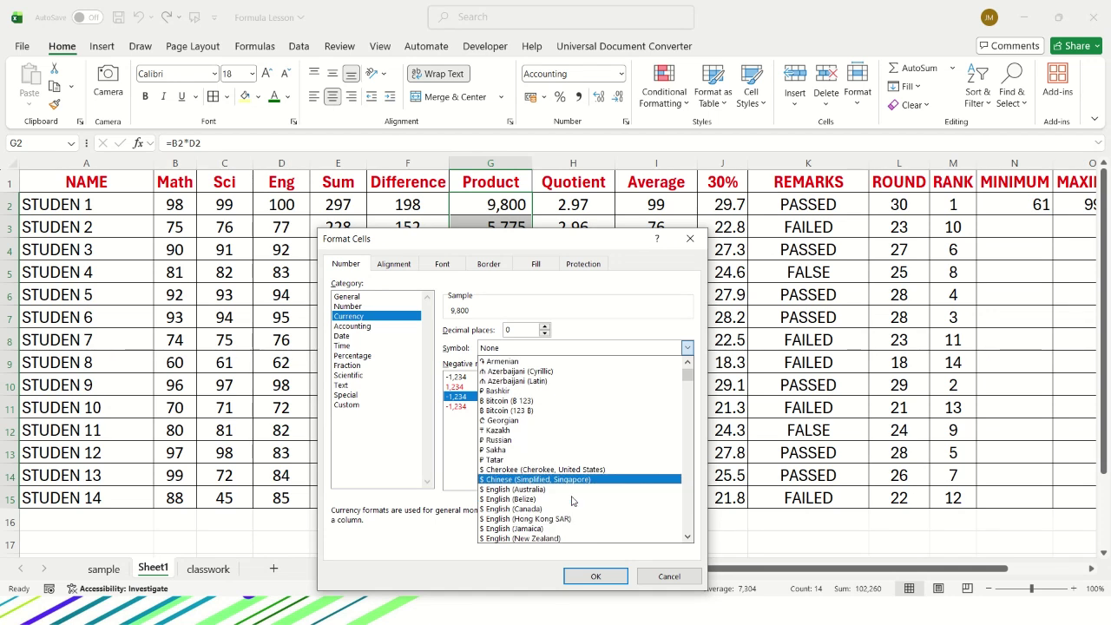
{"action": "scroll", "coordinate": [572, 501], "scroll_direction": "down", "scroll_amount": 5}
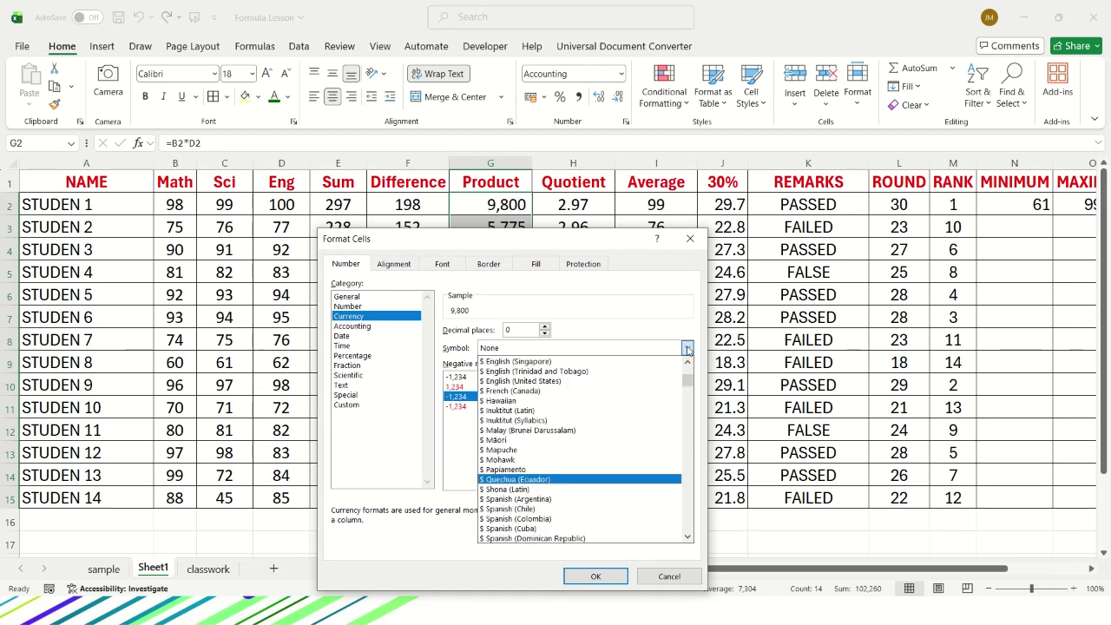
{"action": "left_click_drag", "start_coordinate": [687, 379], "coordinate": [711, 557]}
{"action": "scroll", "coordinate": [595, 484], "scroll_direction": "up", "scroll_amount": 3}
{"action": "scroll", "coordinate": [592, 479], "scroll_direction": "up", "scroll_amount": 9}
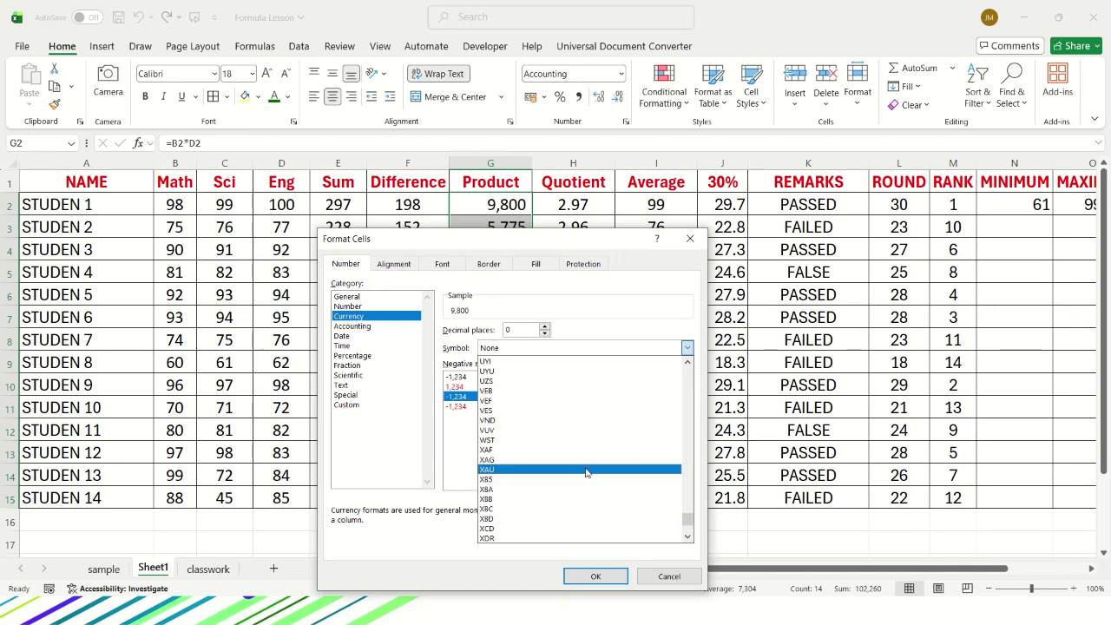
{"action": "scroll", "coordinate": [588, 469], "scroll_direction": "up", "scroll_amount": 10}
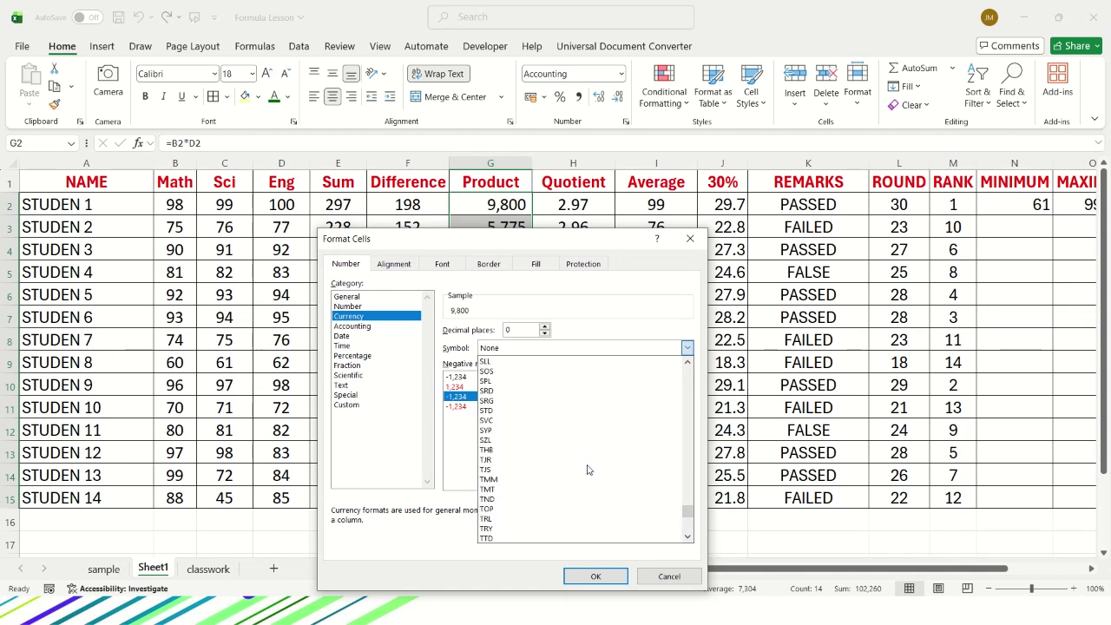
{"action": "scroll", "coordinate": [587, 470], "scroll_direction": "up", "scroll_amount": 1}
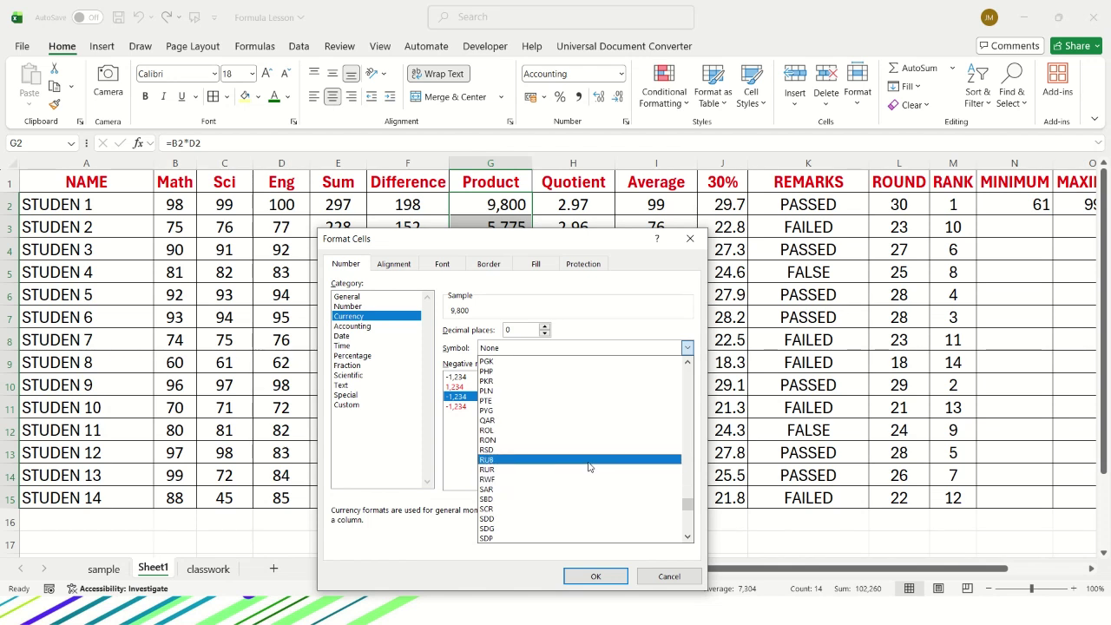
{"action": "scroll", "coordinate": [587, 467], "scroll_direction": "up", "scroll_amount": 2}
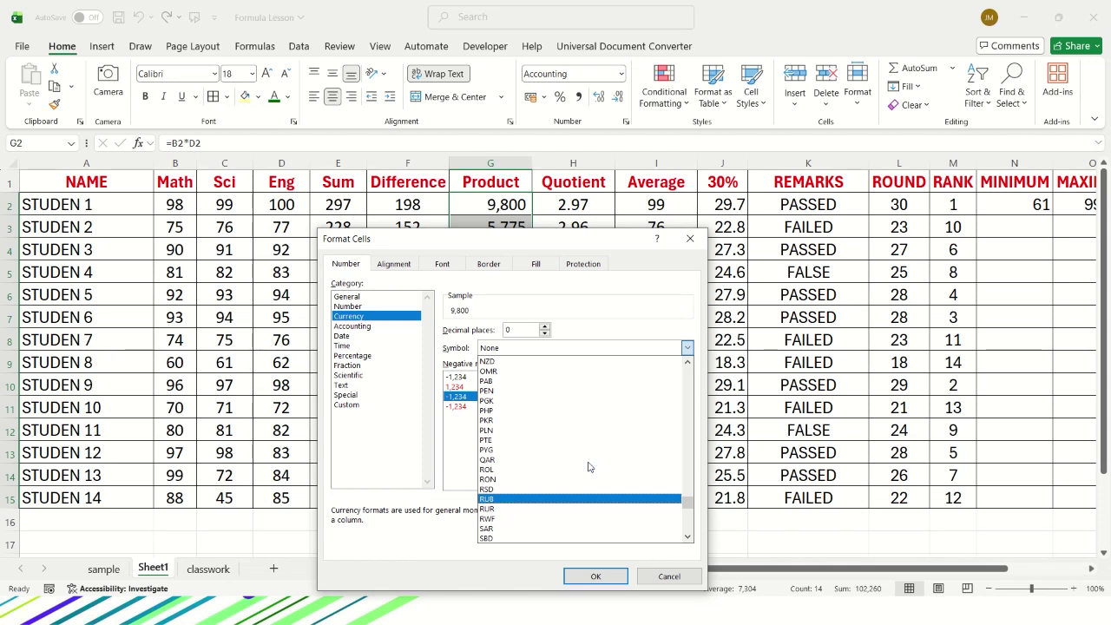
{"action": "scroll", "coordinate": [588, 467], "scroll_direction": "up", "scroll_amount": 7}
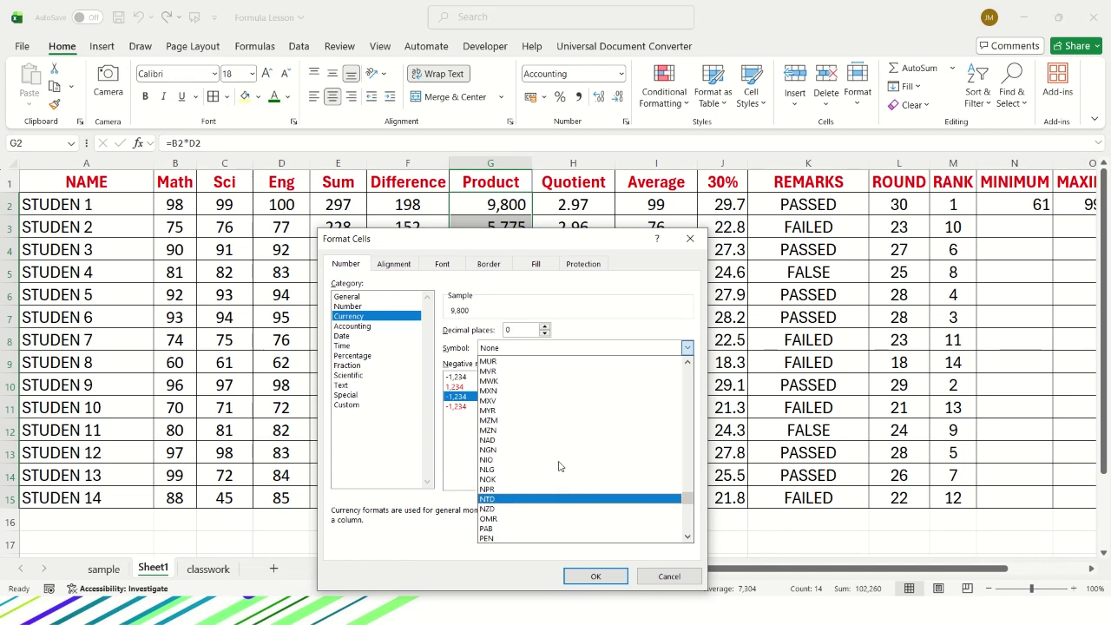
{"action": "scroll", "coordinate": [558, 466], "scroll_direction": "up", "scroll_amount": 10}
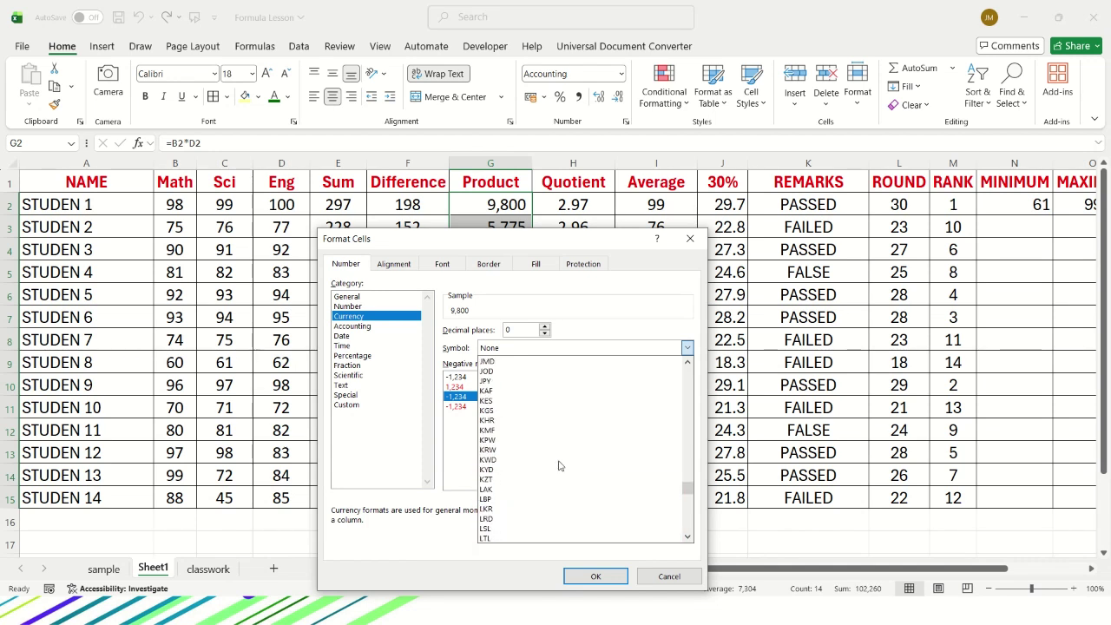
{"action": "scroll", "coordinate": [559, 466], "scroll_direction": "up", "scroll_amount": 1}
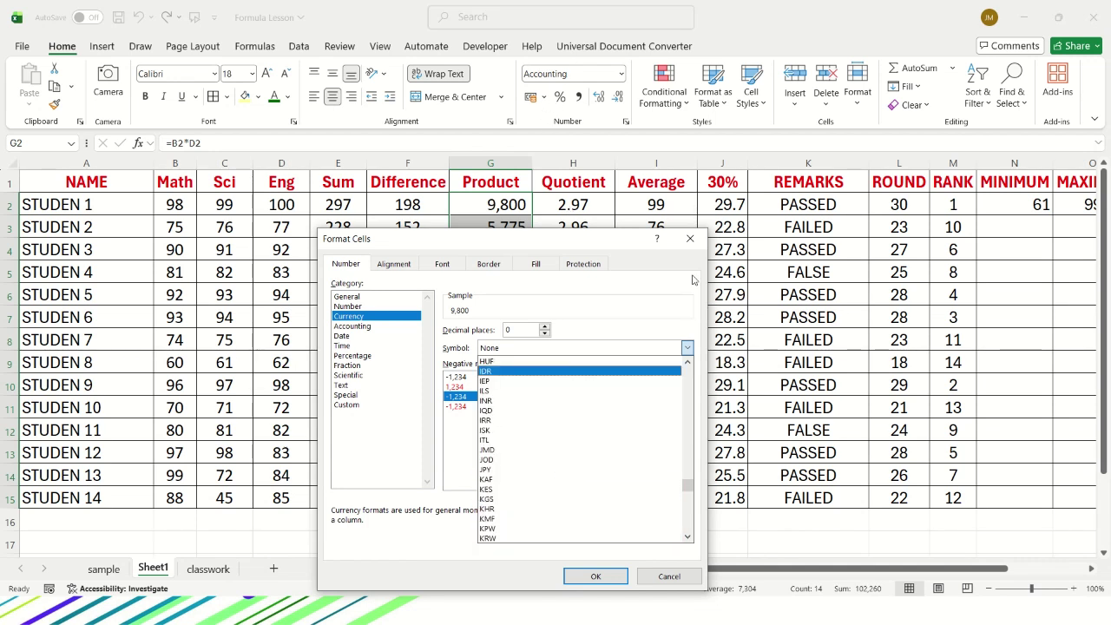
{"action": "left_click", "coordinate": [692, 242]}
{"action": "left_click", "coordinate": [667, 575]}
- Apply the Rp English (Indonesia) accounting format to the Product values in G2:G15 and widen column G to fit them
{"action": "left_click", "coordinate": [544, 98]}
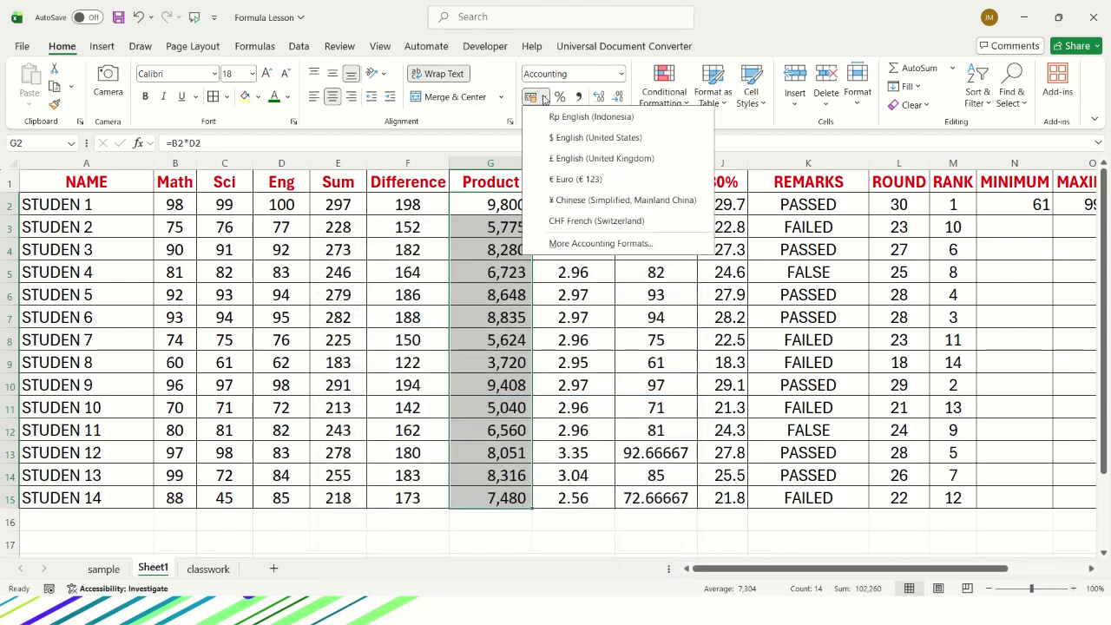
{"action": "left_click", "coordinate": [558, 119]}
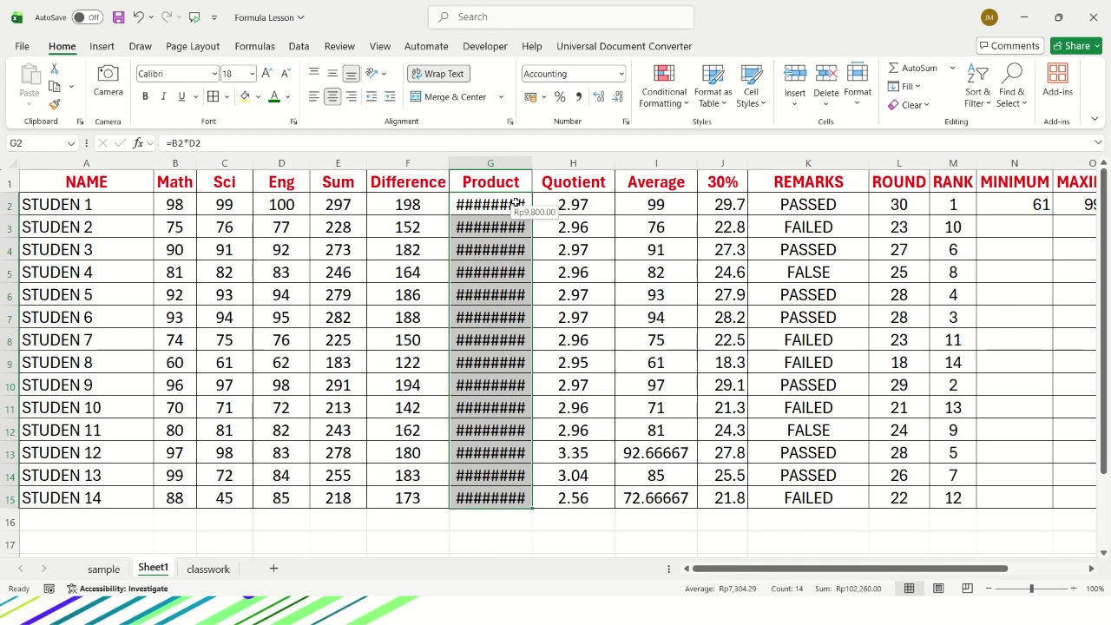
{"action": "left_click", "coordinate": [575, 236]}
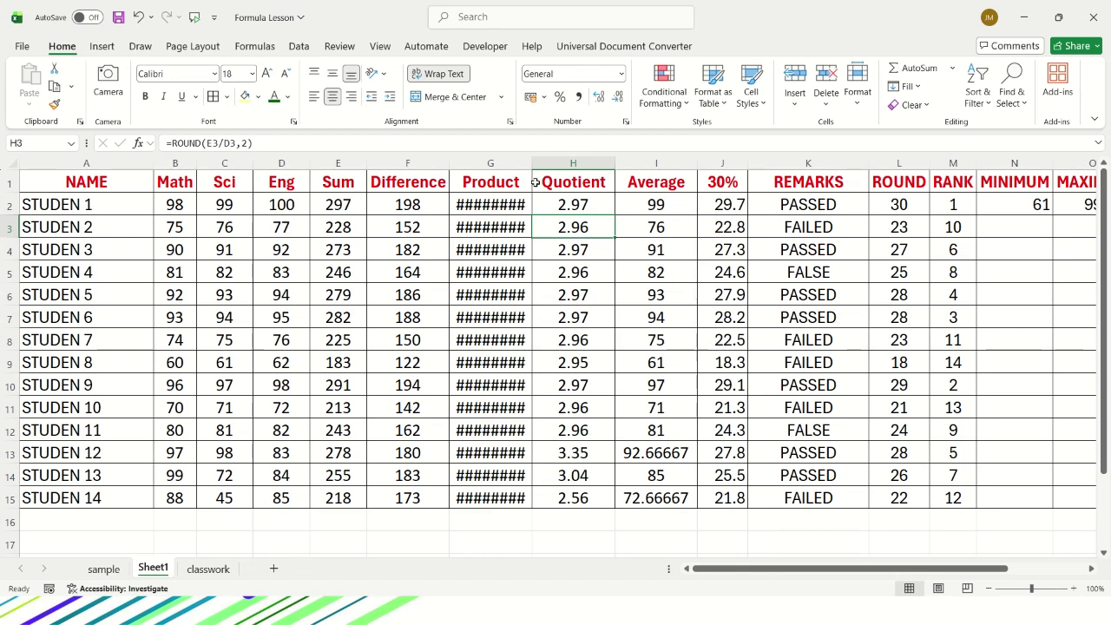
{"action": "left_click", "coordinate": [492, 163]}
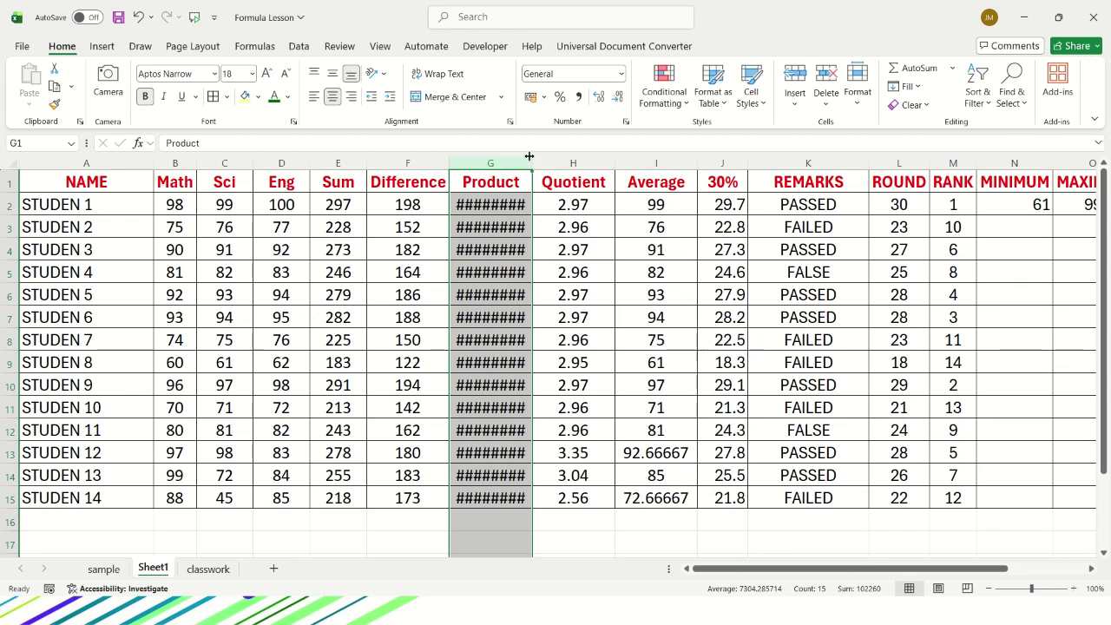
{"action": "left_click_drag", "start_coordinate": [530, 160], "coordinate": [571, 163]}
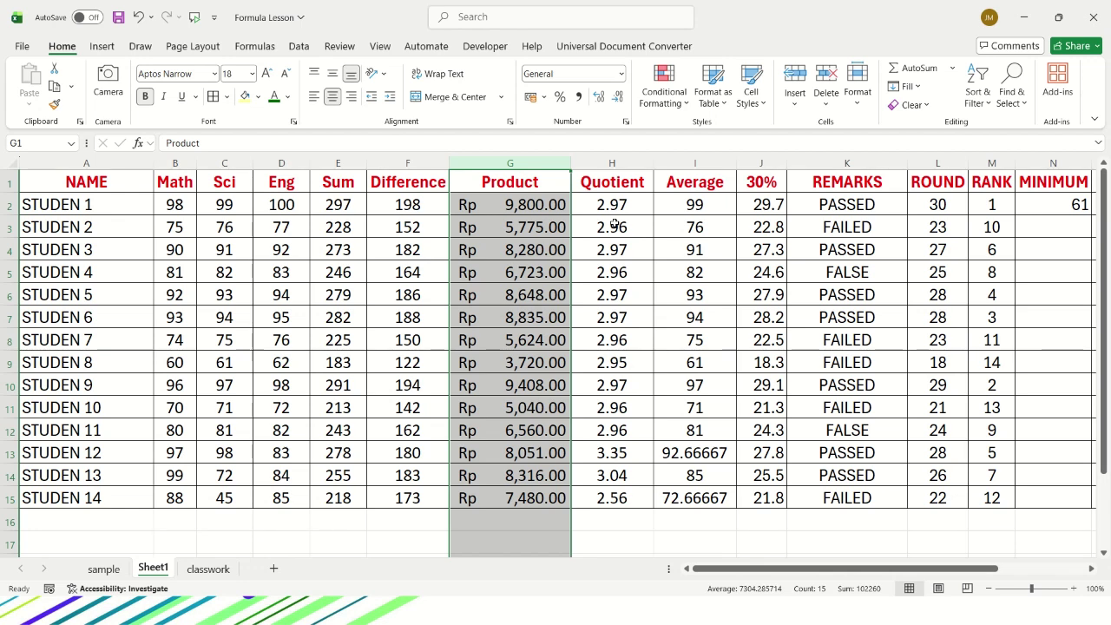
{"action": "left_click", "coordinate": [387, 275]}
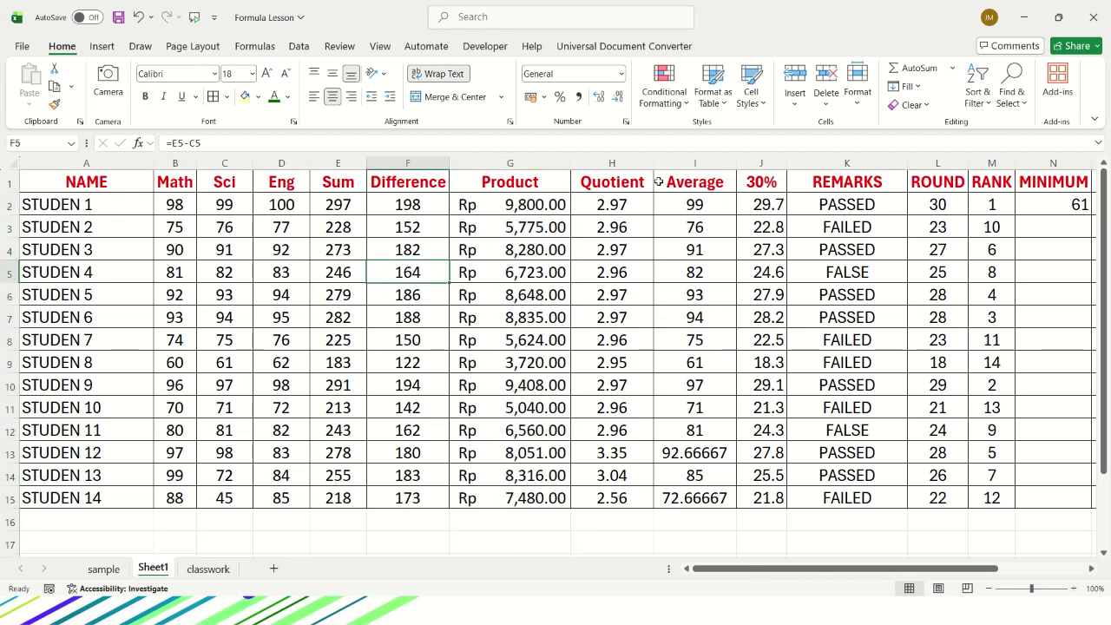
- Custom sort the student rows by RANK from smallest to largest, expanding the selection from A2:A15, and check the order in the RANK column
{"action": "left_click", "coordinate": [987, 214]}
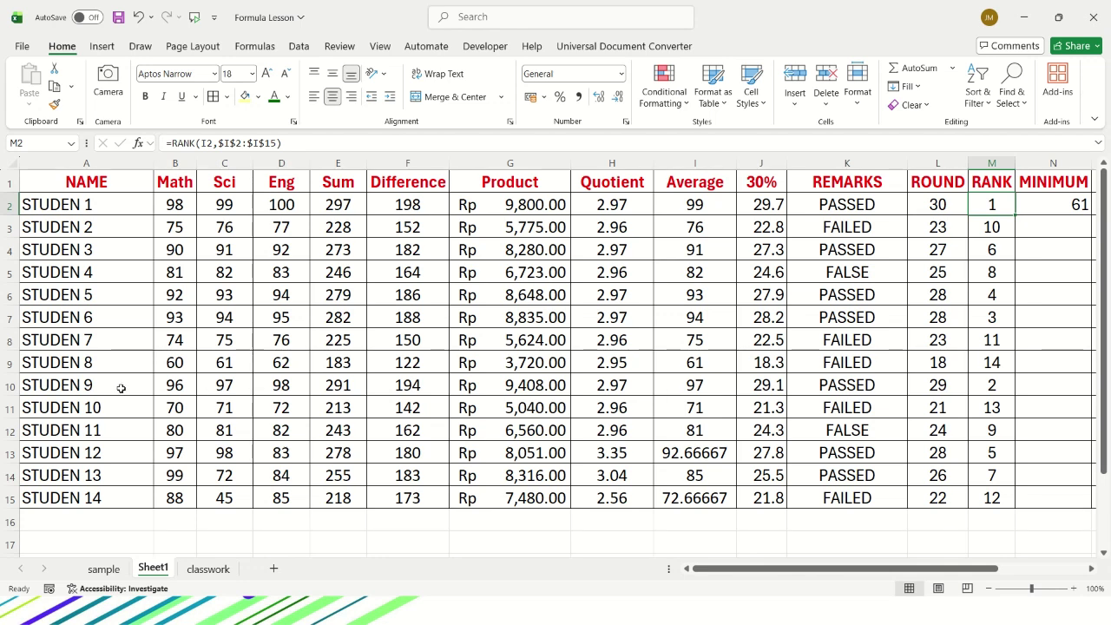
{"action": "left_click_drag", "start_coordinate": [120, 211], "coordinate": [116, 496]}
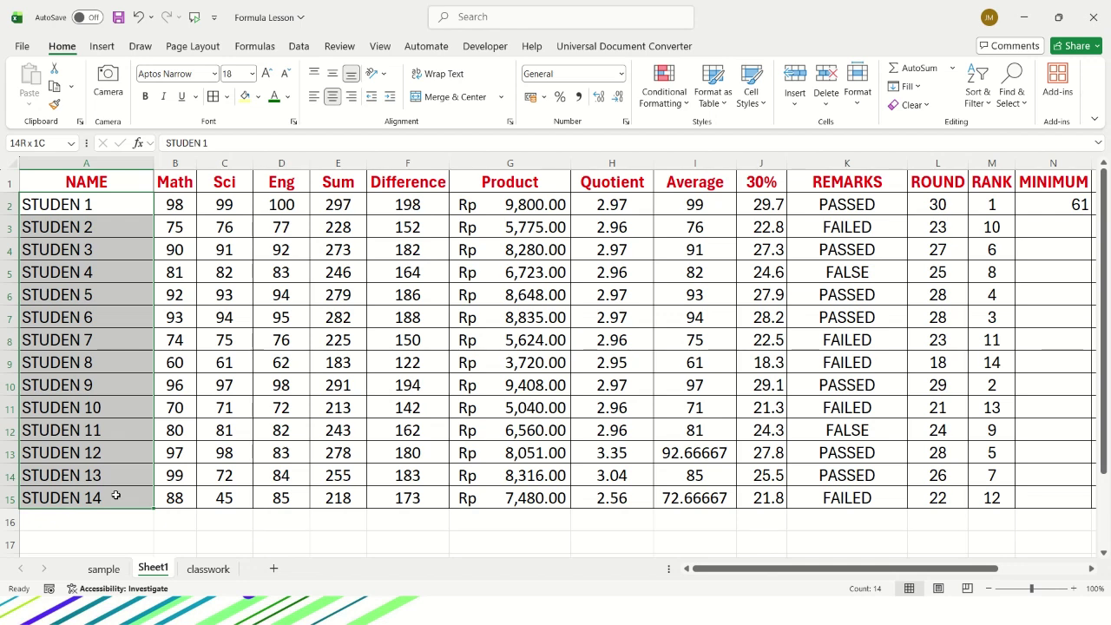
{"action": "left_click_drag", "start_coordinate": [115, 494], "coordinate": [115, 494]}
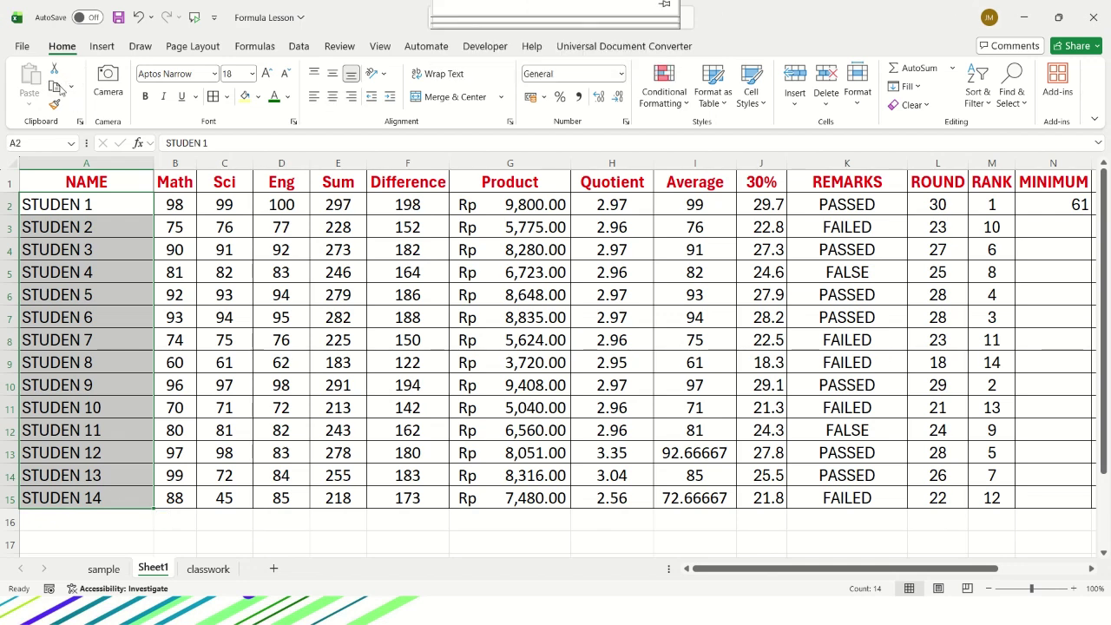
{"action": "left_click", "coordinate": [988, 103]}
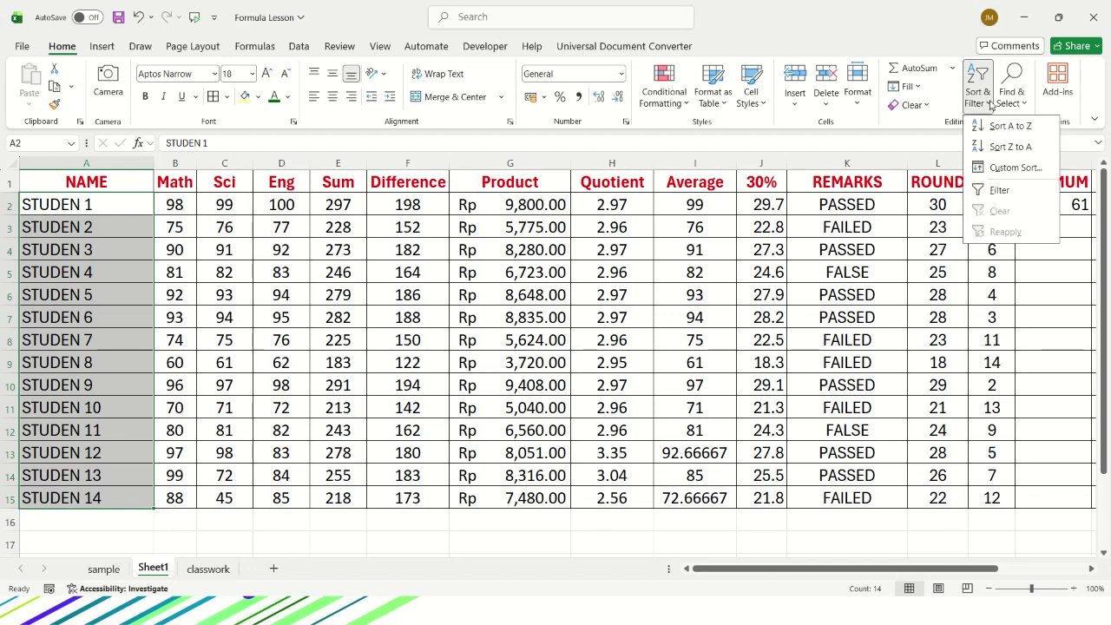
{"action": "left_click", "coordinate": [1004, 169]}
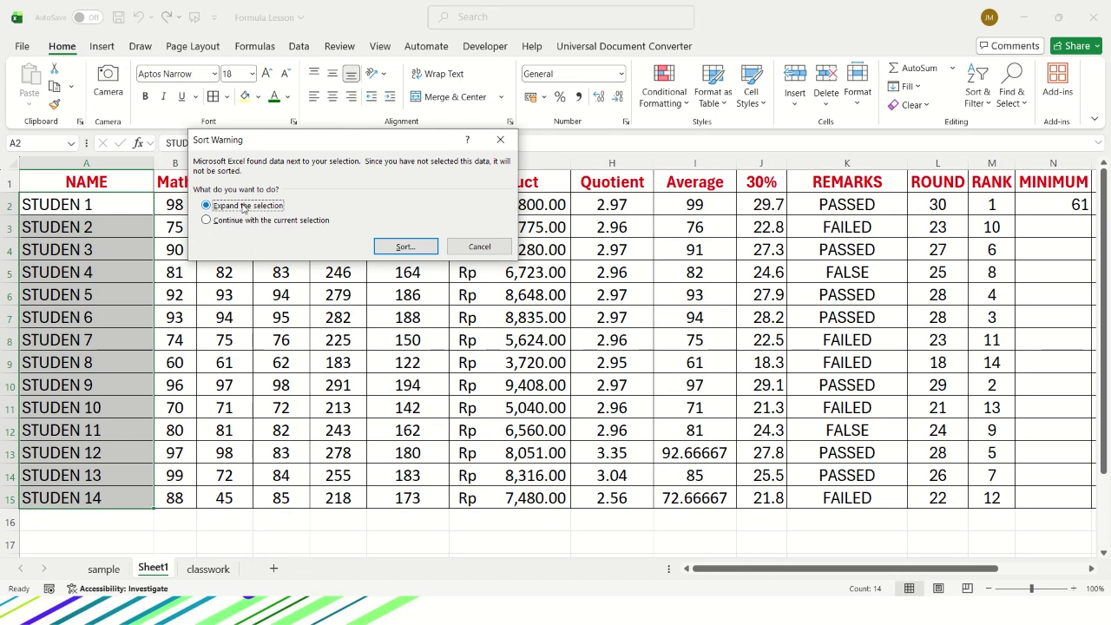
{"action": "left_click", "coordinate": [413, 249]}
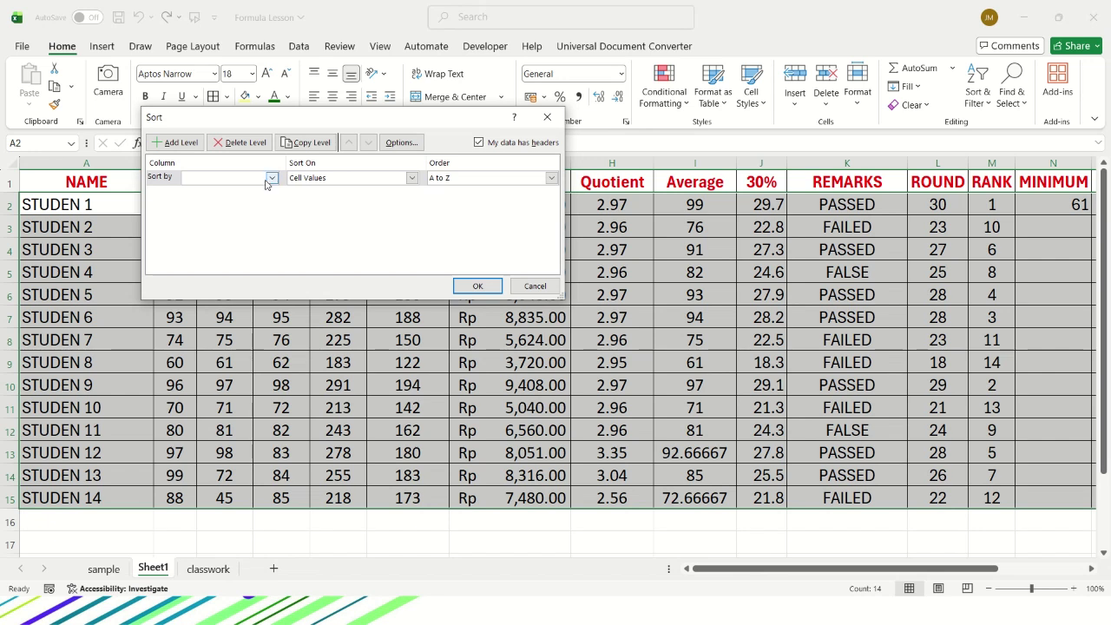
{"action": "left_click", "coordinate": [270, 178]}
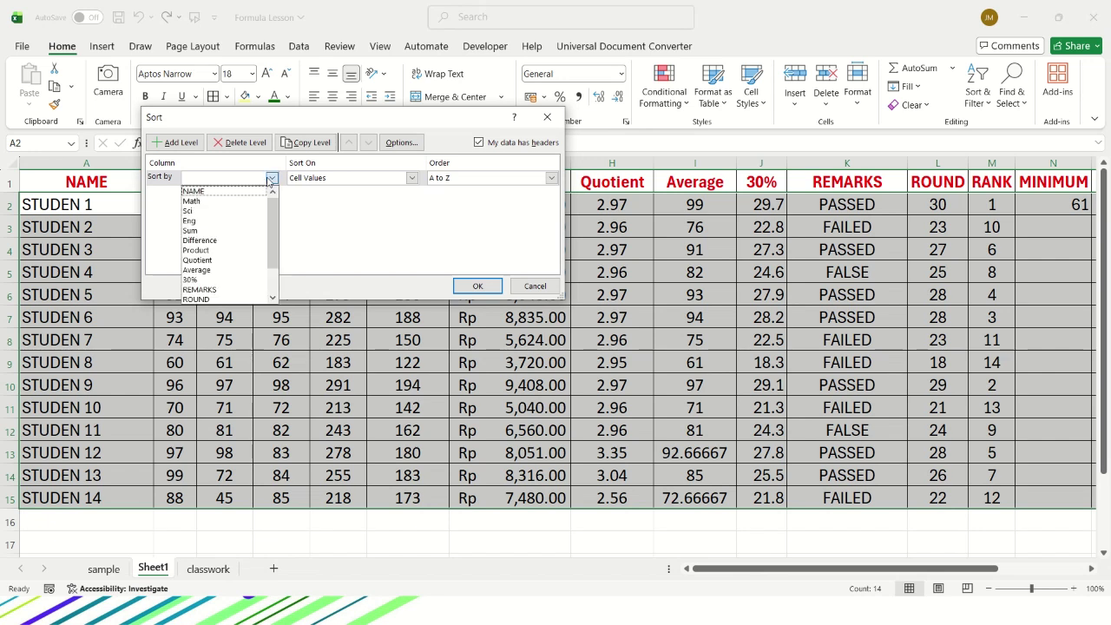
{"action": "scroll", "coordinate": [229, 285], "scroll_direction": "down", "scroll_amount": 1}
{"action": "left_click", "coordinate": [209, 281]}
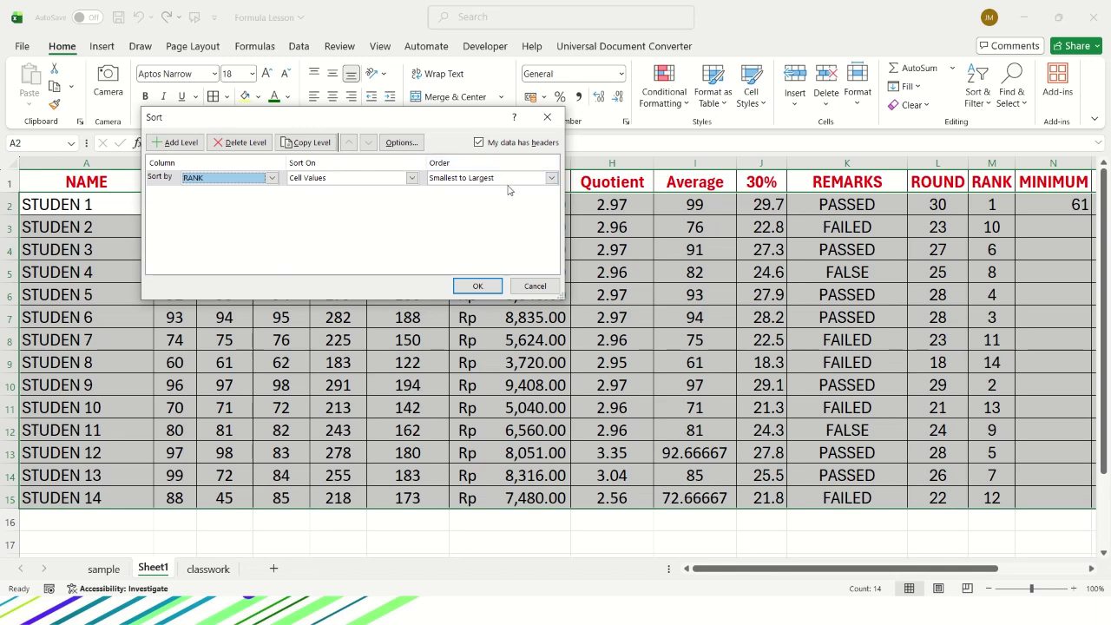
{"action": "left_click", "coordinate": [480, 286]}
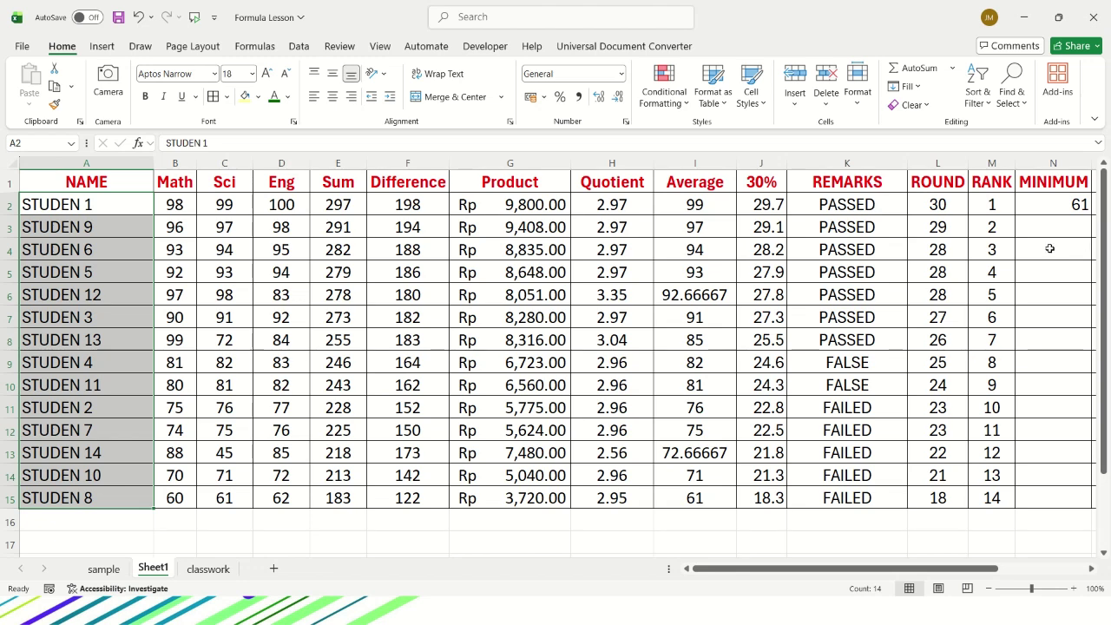
{"action": "left_click", "coordinate": [13, 204]}
{"action": "left_click_drag", "start_coordinate": [13, 204], "coordinate": [23, 264]}
{"action": "left_click", "coordinate": [991, 162]}
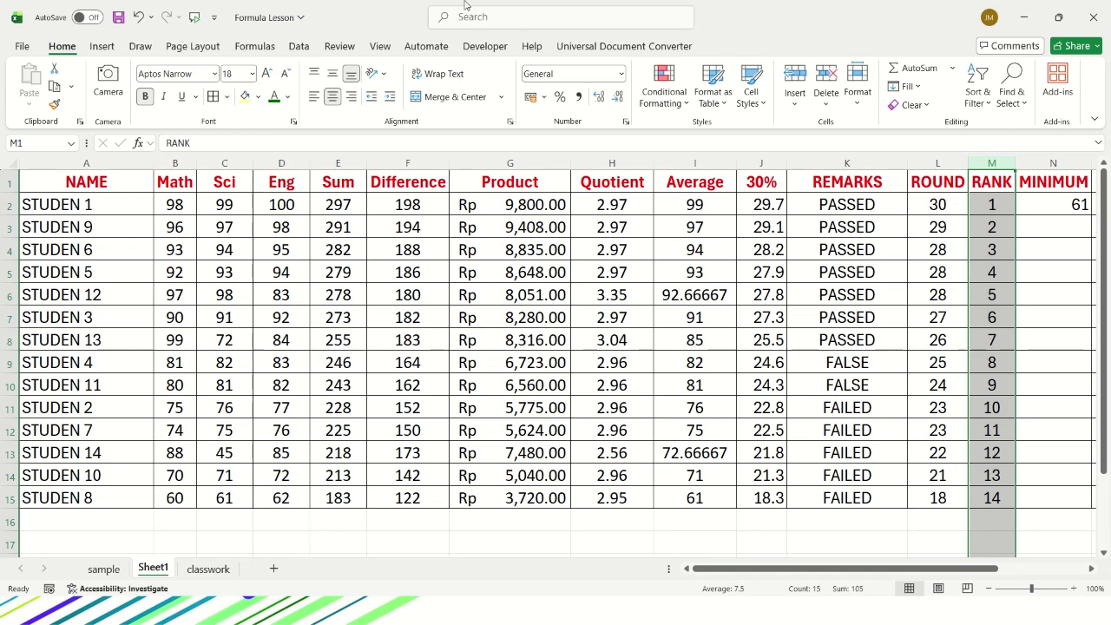
{"action": "mouse_move", "coordinate": [469, 7]}
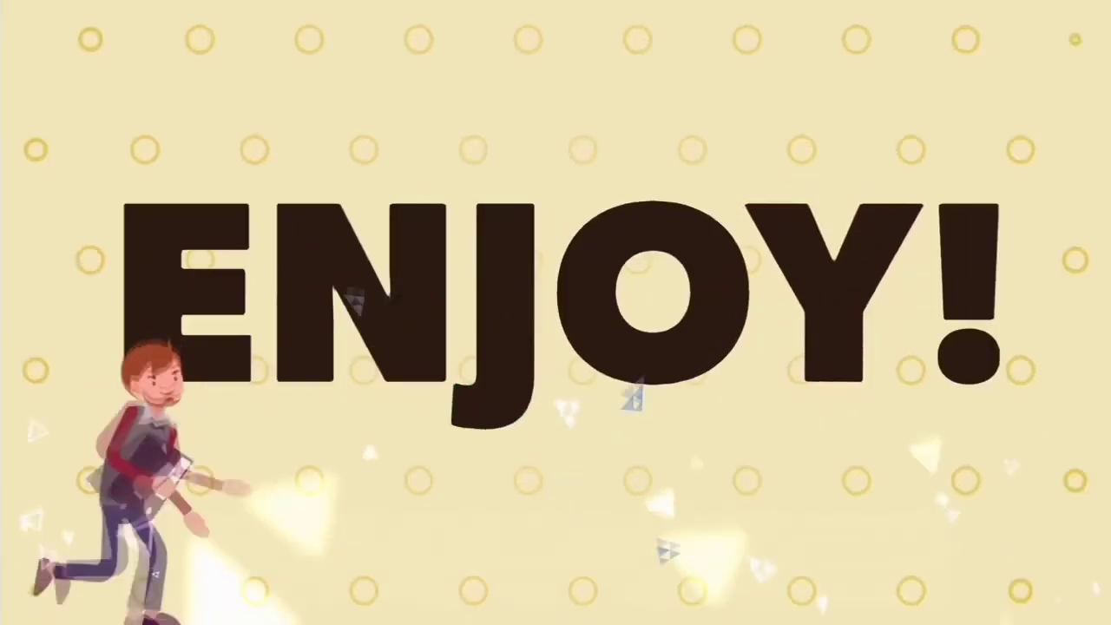